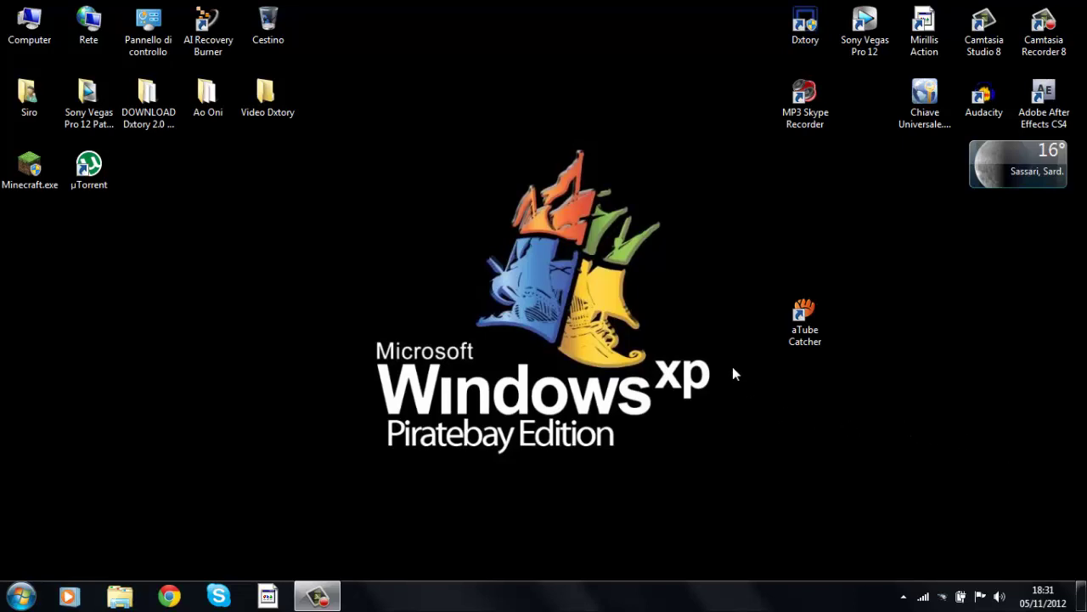
{"action": "left_click_drag", "start_coordinate": [819, 321], "coordinate": [210, 319]}
{"action": "left_click", "coordinate": [713, 291]}
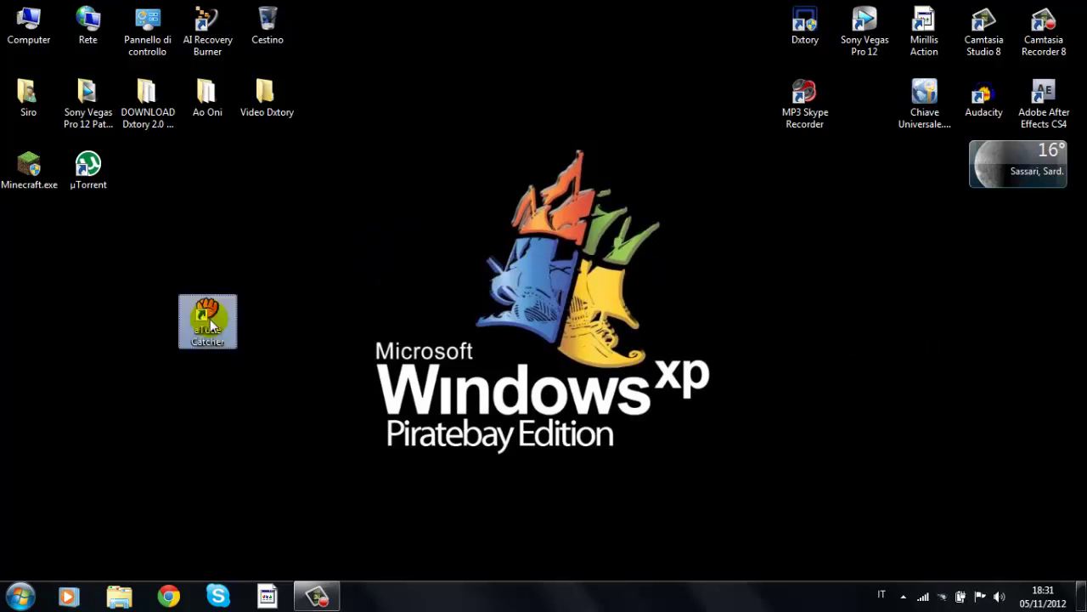
{"action": "left_click", "coordinate": [307, 303]}
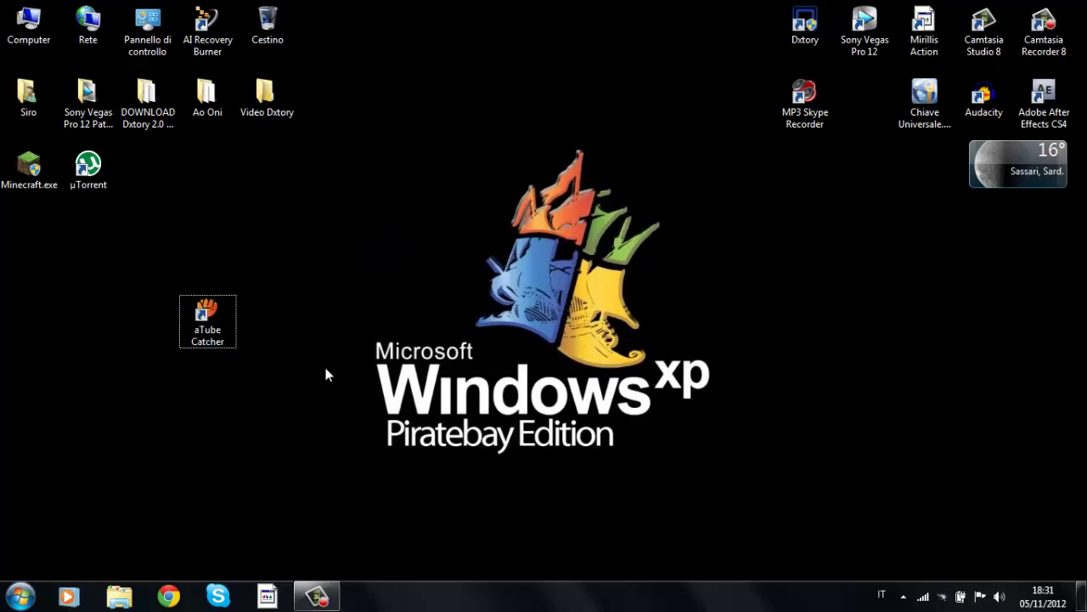
{"action": "left_click_drag", "start_coordinate": [497, 141], "coordinate": [801, 223]}
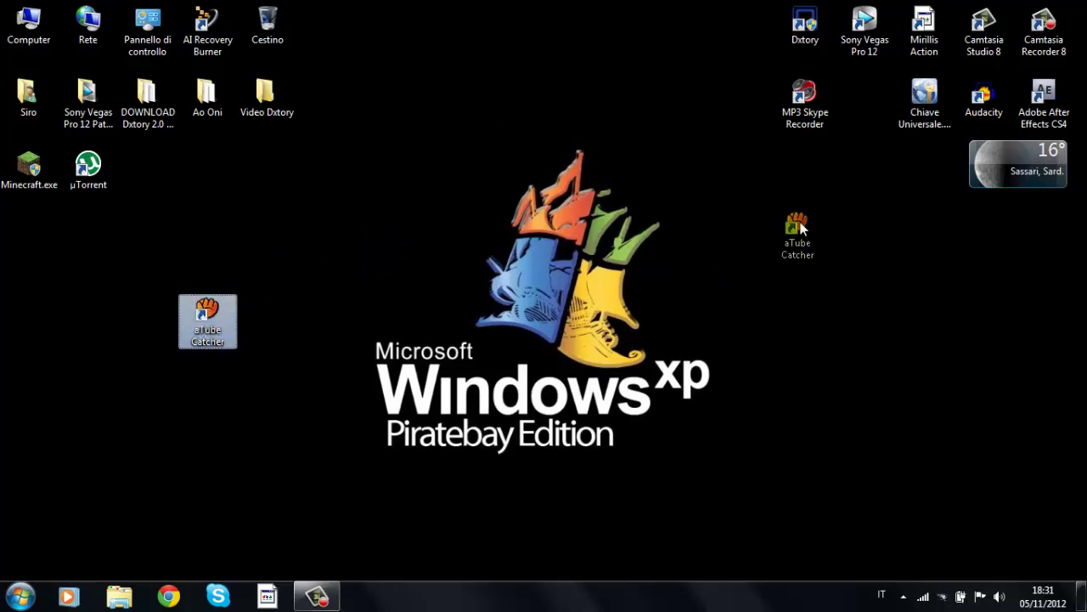
{"action": "left_click_drag", "start_coordinate": [845, 176], "coordinate": [760, 396]}
{"action": "left_click", "coordinate": [861, 385]}
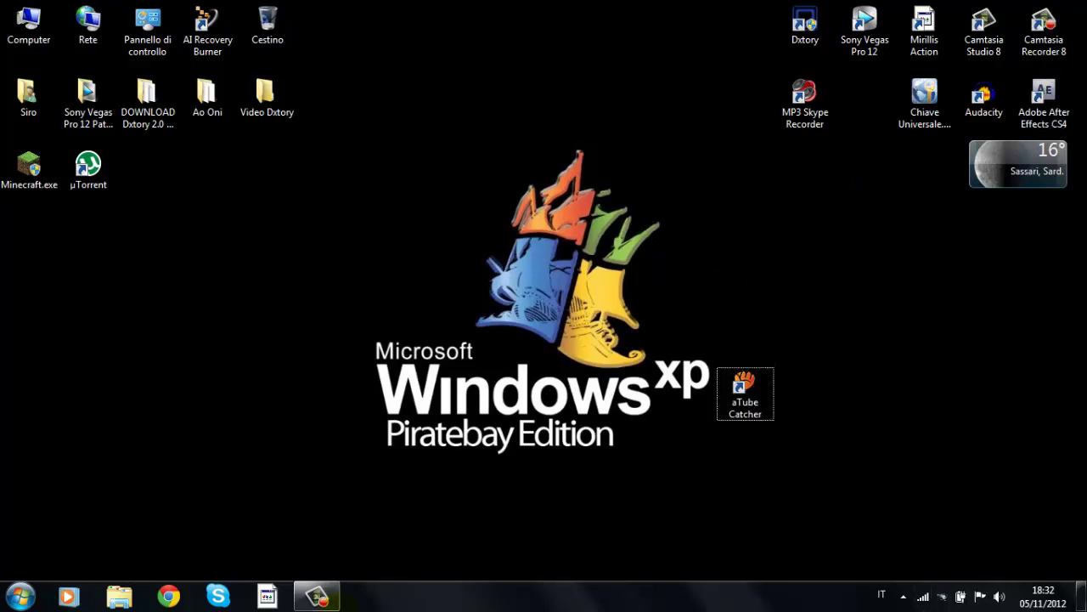
{"action": "left_click", "coordinate": [304, 595]}
{"action": "left_click", "coordinate": [307, 595]}
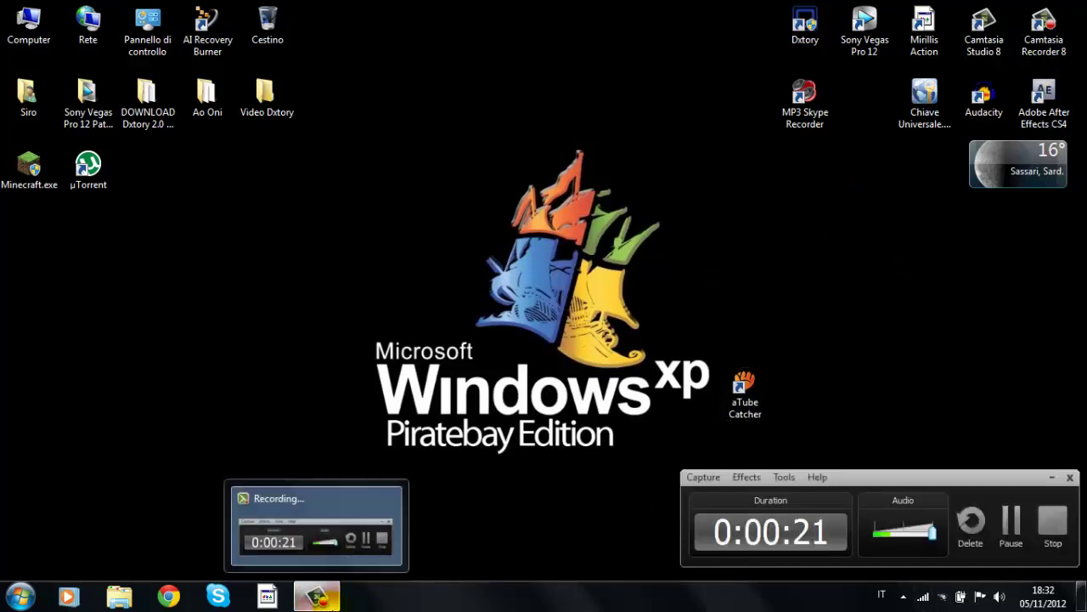
{"action": "left_click", "coordinate": [316, 595]}
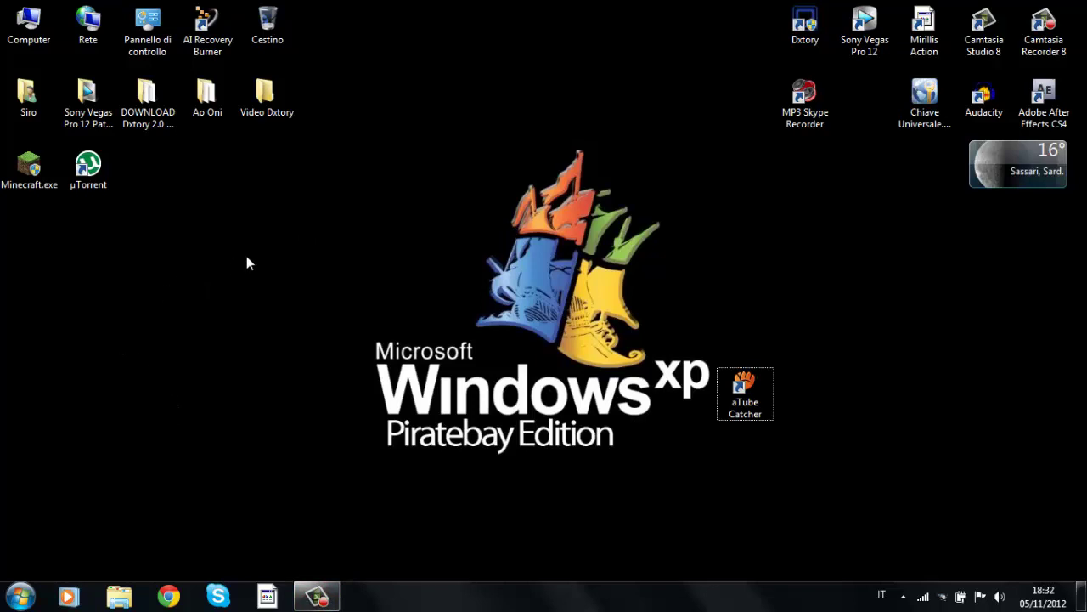
{"action": "left_click_drag", "start_coordinate": [854, 341], "coordinate": [858, 338]}
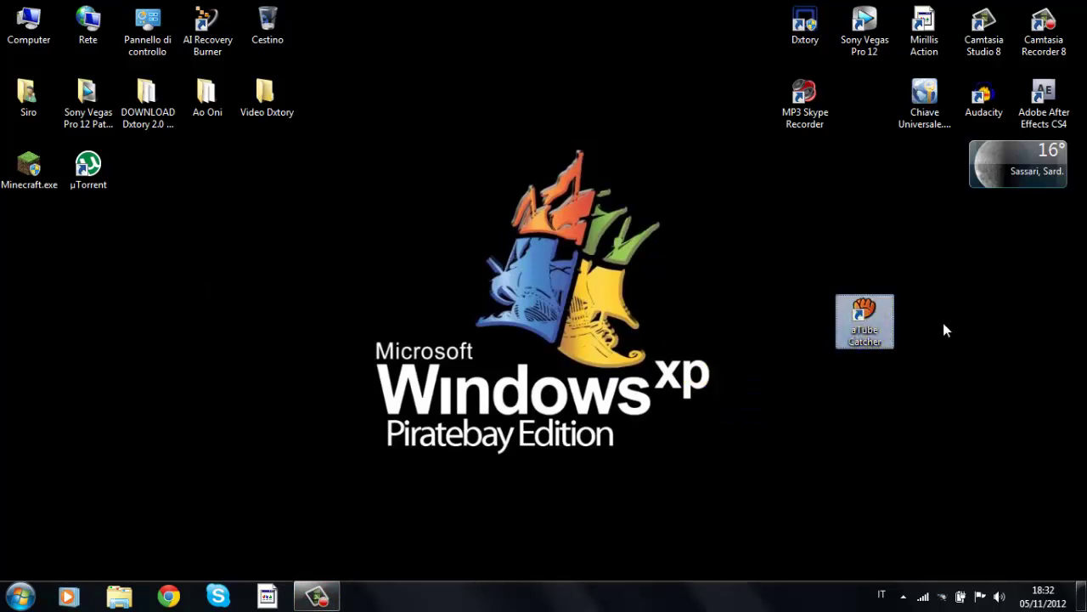
{"action": "left_click_drag", "start_coordinate": [913, 382], "coordinate": [858, 318]}
{"action": "left_click", "coordinate": [959, 320]}
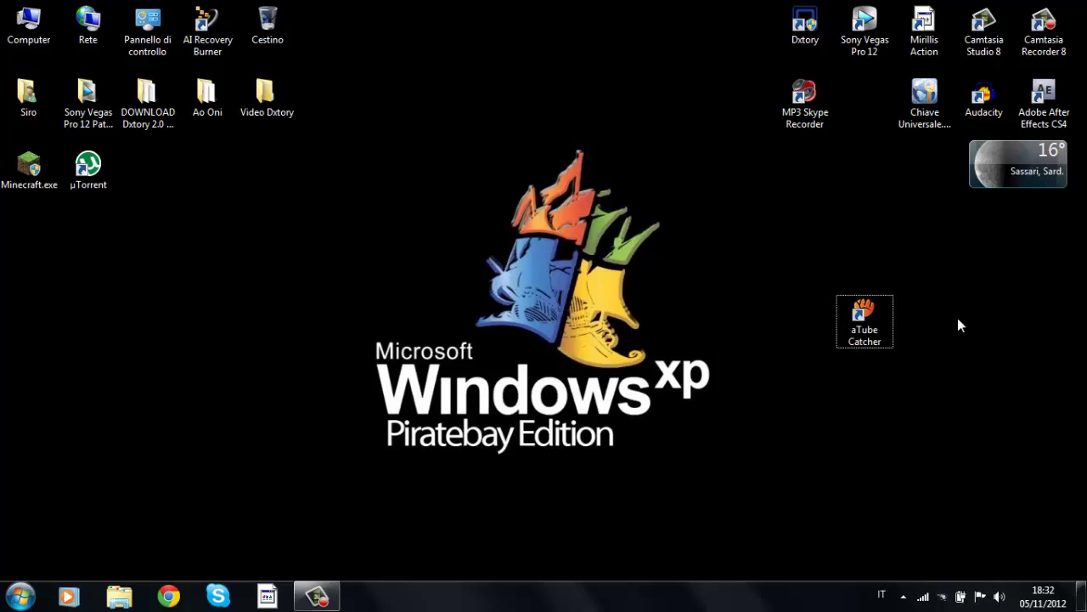
{"action": "left_click_drag", "start_coordinate": [860, 320], "coordinate": [858, 291]}
{"action": "left_click_drag", "start_coordinate": [854, 181], "coordinate": [751, 262]}
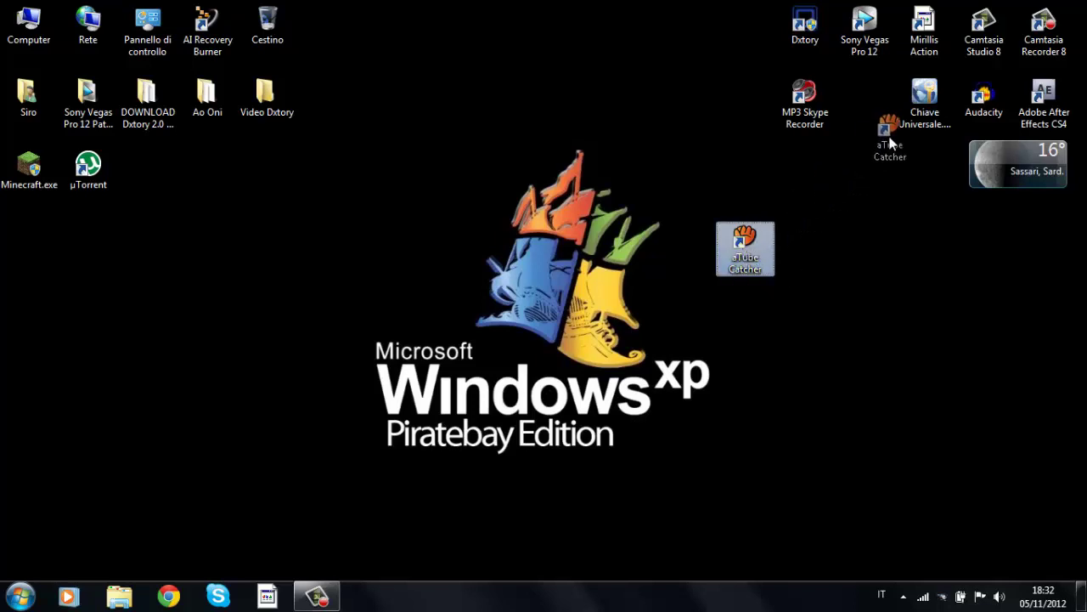
{"action": "left_click_drag", "start_coordinate": [890, 143], "coordinate": [884, 110]}
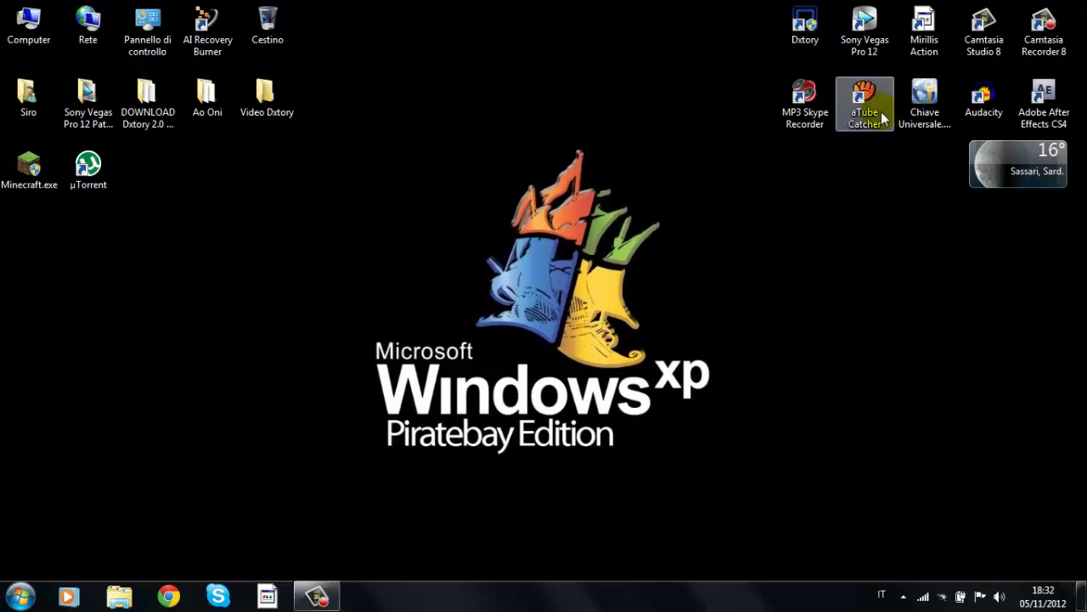
{"action": "left_click_drag", "start_coordinate": [794, 297], "coordinate": [767, 333]}
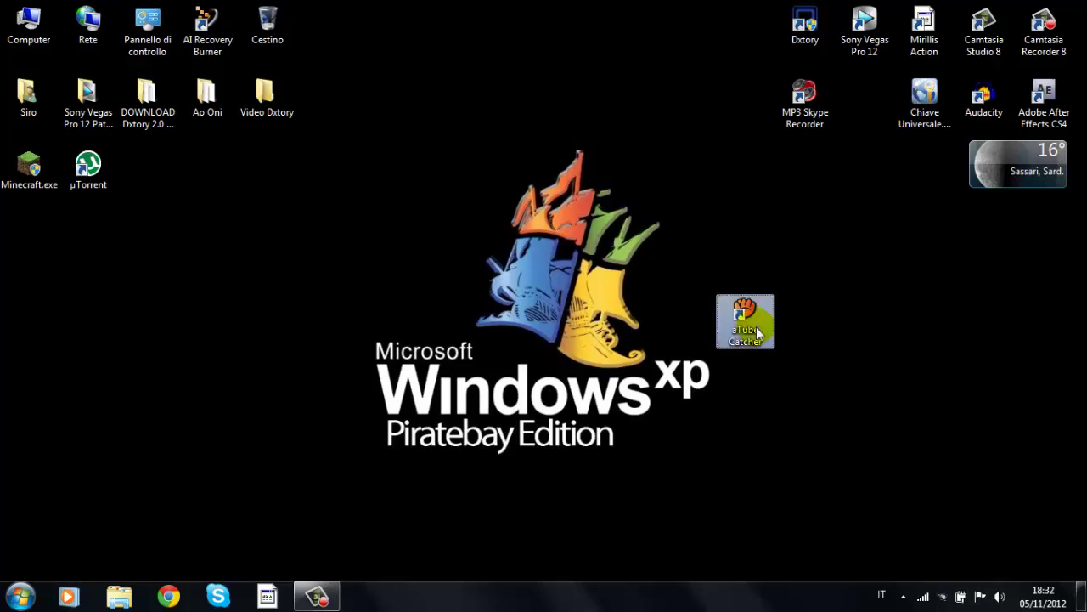
{"action": "mouse_move", "coordinate": [884, 116]}
{"action": "left_mouse_down"}
{"action": "mouse_move", "coordinate": [831, 178]}
{"action": "mouse_move", "coordinate": [534, 126]}
{"action": "mouse_move", "coordinate": [298, 286]}
{"action": "mouse_move", "coordinate": [782, 204]}
{"action": "mouse_move", "coordinate": [871, 143]}
{"action": "mouse_move", "coordinate": [871, 121]}
{"action": "left_mouse_up"}
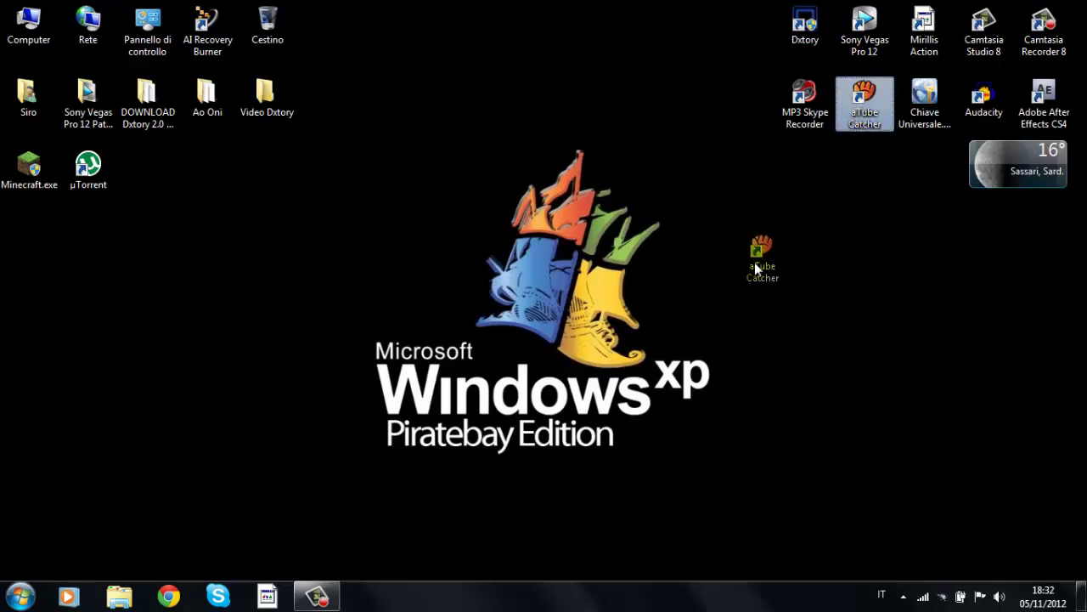
{"action": "left_click_drag", "start_coordinate": [754, 262], "coordinate": [786, 350]}
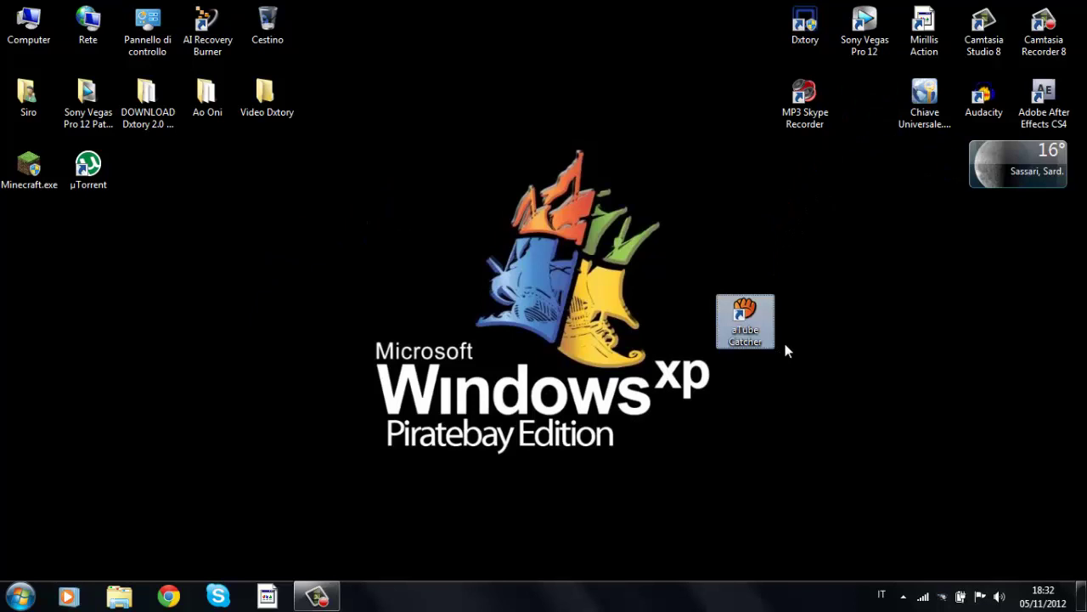
{"action": "left_click", "coordinate": [918, 329]}
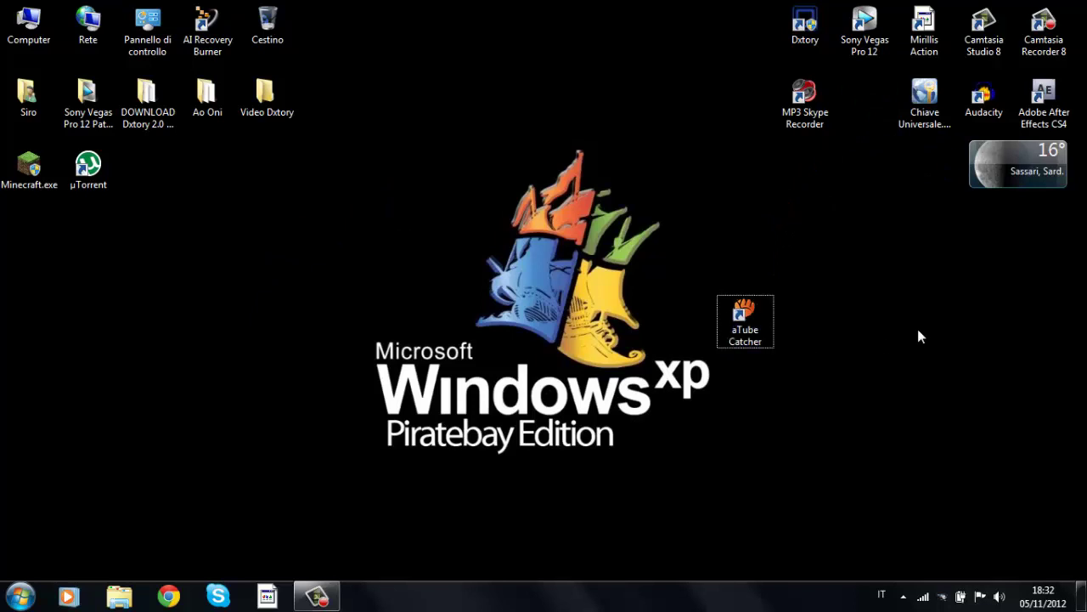
Open aTube Catcher, copy the YouTube address already filled in the URL field, and clear the field
{"action": "left_click", "coordinate": [729, 313]}
{"action": "double_click", "coordinate": [728, 310]}
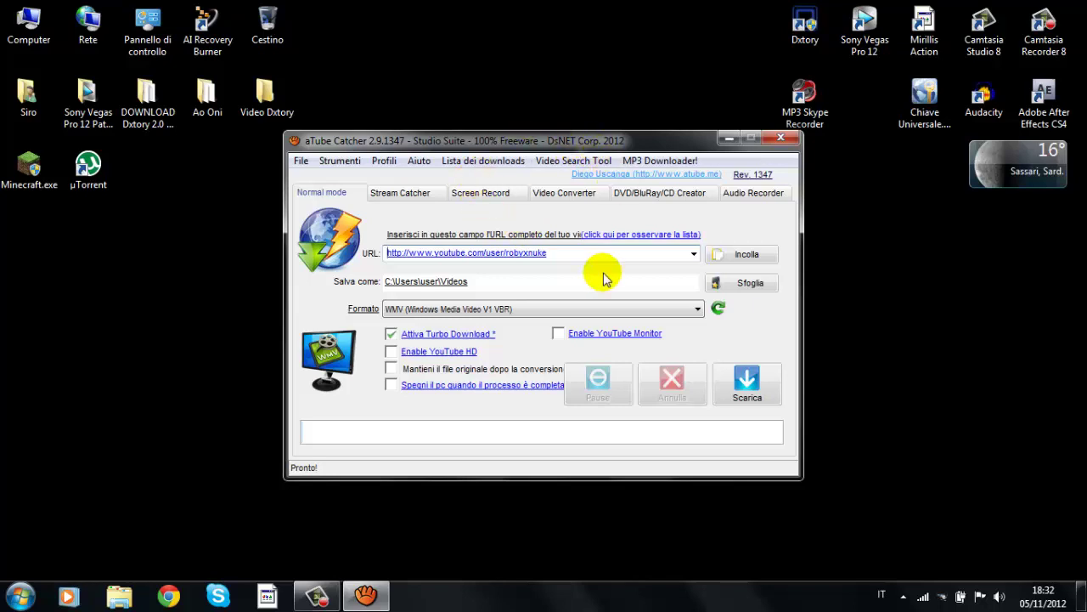
{"action": "left_click", "coordinate": [654, 249]}
{"action": "key", "text": "ctrl+a"}
{"action": "key", "text": "ctrl+c"}
{"action": "key", "text": "BackSpace"}
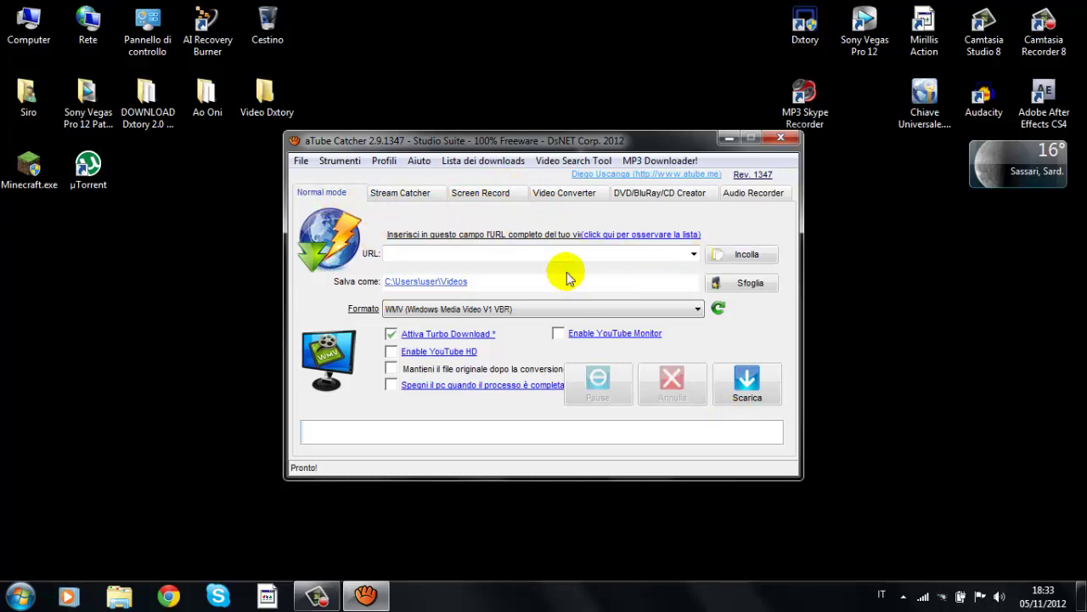
Try pasting the copied YouTube address into the URL field, clearing the field after each attempt
{"action": "left_click", "coordinate": [758, 254]}
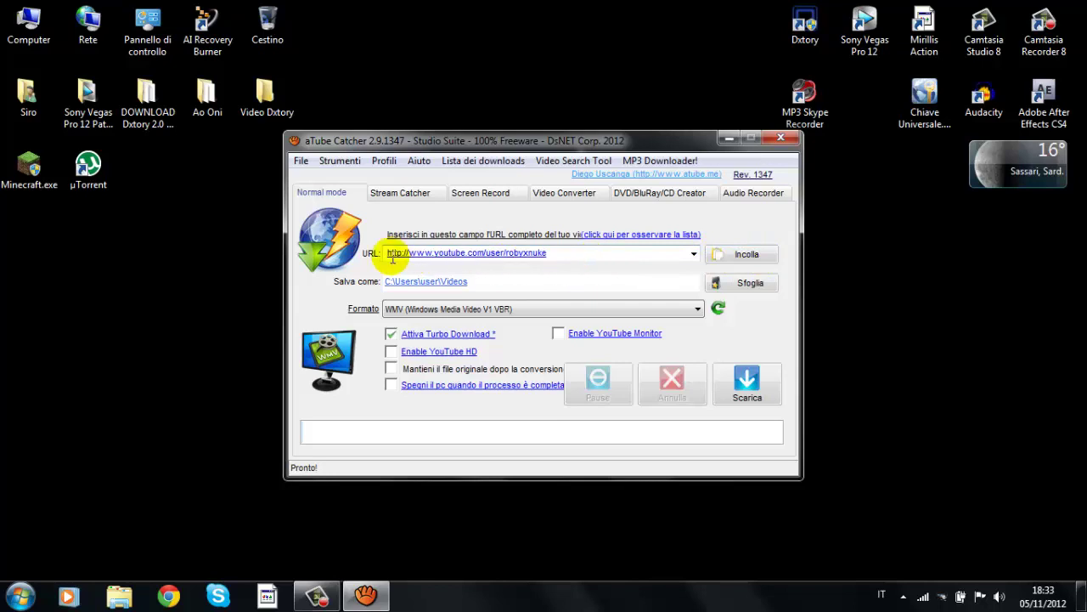
{"action": "left_click", "coordinate": [632, 252]}
{"action": "key", "text": "ctrl+c"}
{"action": "key", "text": "Delete"}
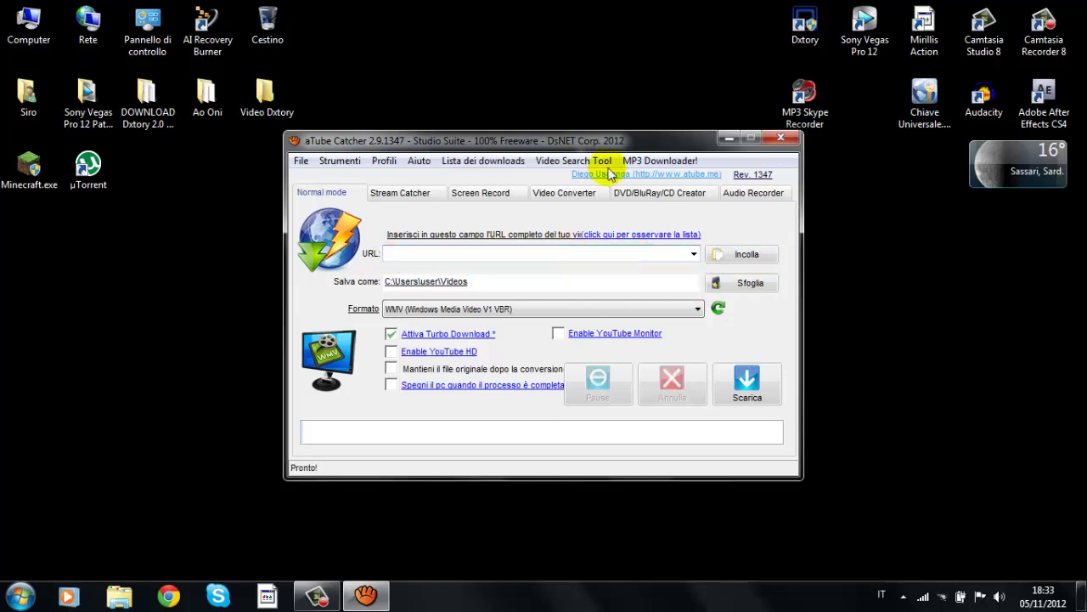
{"action": "mouse_move", "coordinate": [575, 140]}
{"action": "left_mouse_down"}
{"action": "mouse_move", "coordinate": [559, 78]}
{"action": "mouse_move", "coordinate": [571, 143]}
{"action": "left_mouse_up"}
{"action": "left_click", "coordinate": [519, 252]}
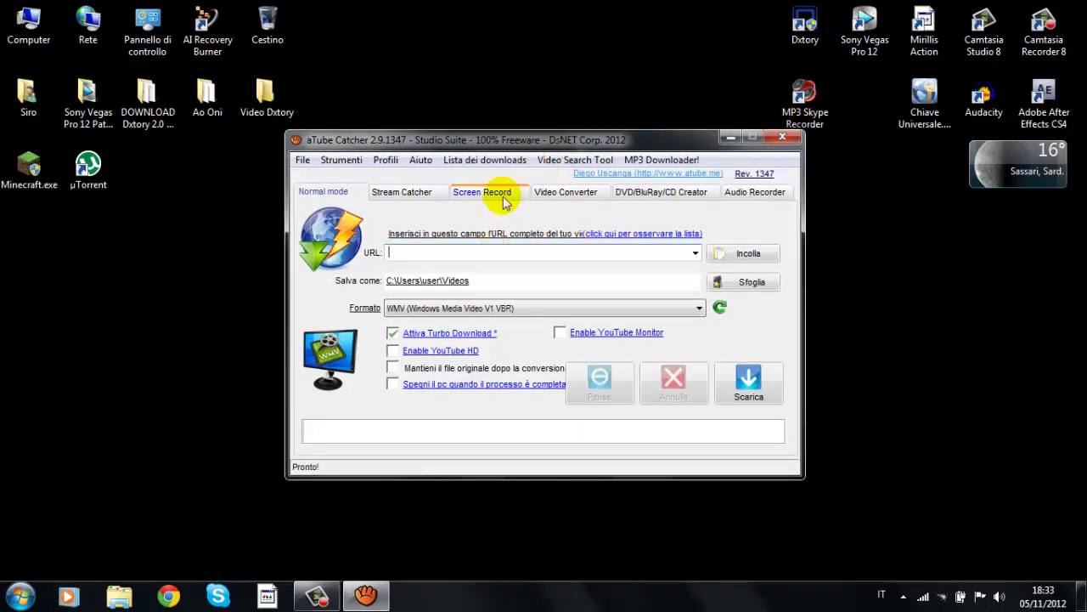
{"action": "left_click", "coordinate": [730, 253]}
{"action": "left_click", "coordinate": [654, 249]}
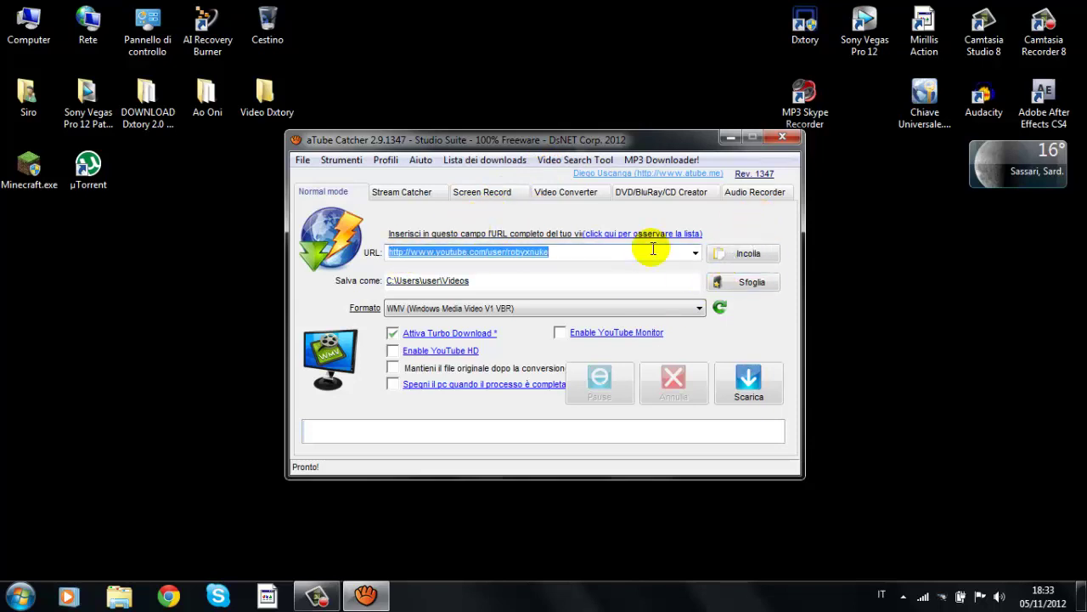
{"action": "key", "text": "BackSpace"}
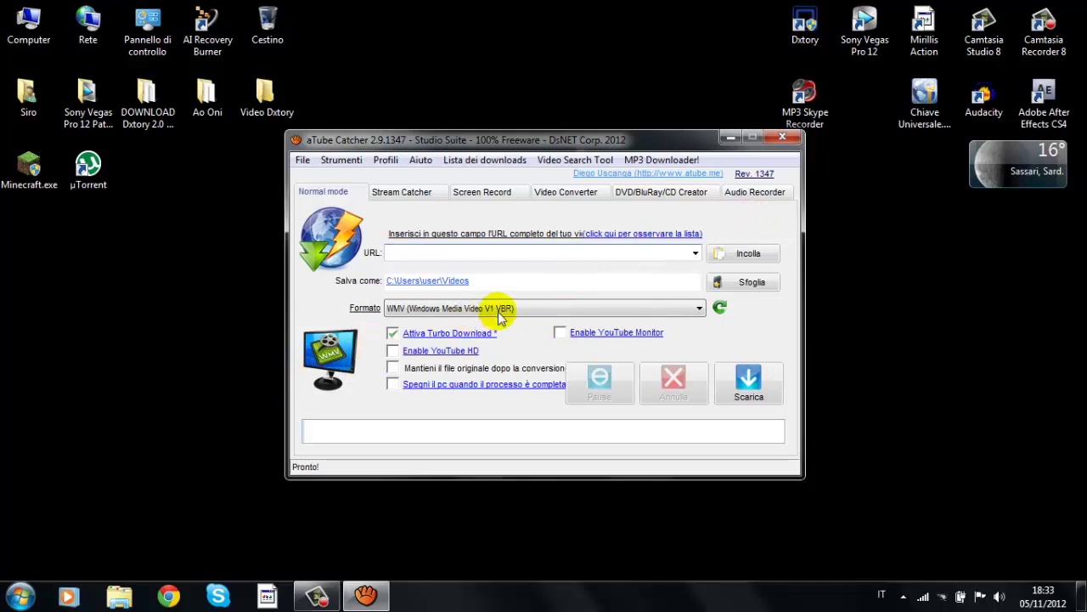
Browse the available output formats and choose No Conversion (Only get original file)
{"action": "left_click", "coordinate": [578, 308]}
{"action": "scroll", "coordinate": [692, 238], "scroll_direction": "up", "scroll_amount": 3}
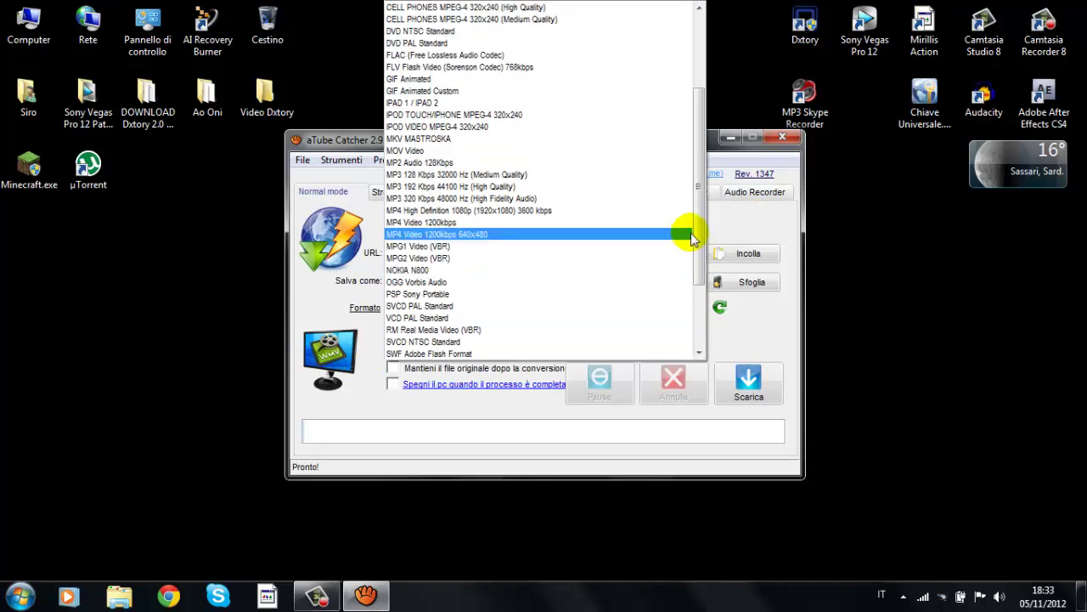
{"action": "scroll", "coordinate": [693, 236], "scroll_direction": "up", "scroll_amount": 5}
{"action": "scroll", "coordinate": [662, 219], "scroll_direction": "down", "scroll_amount": 8}
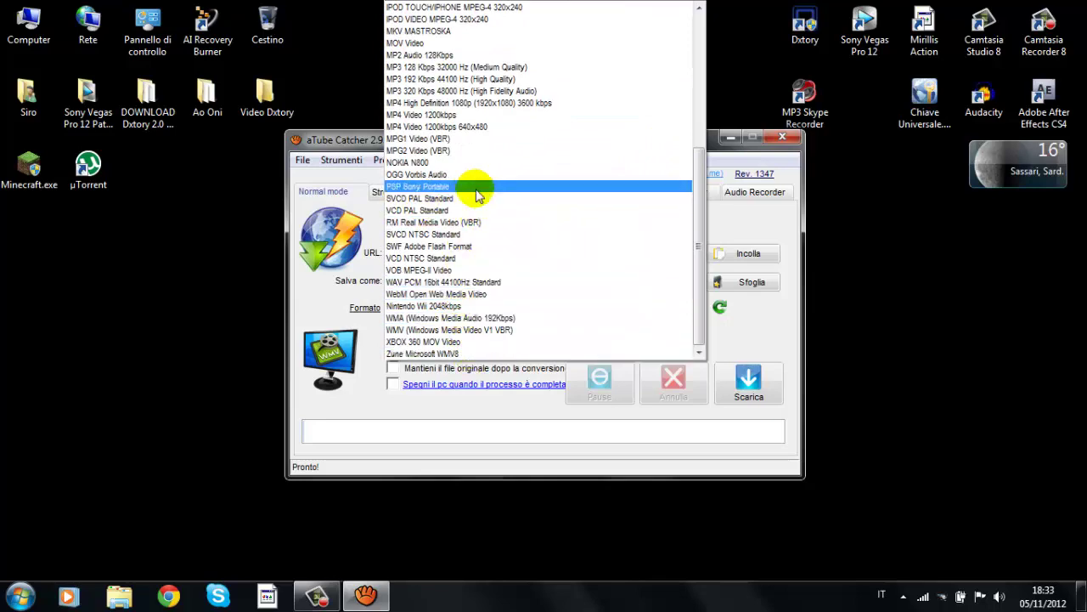
{"action": "scroll", "coordinate": [486, 136], "scroll_direction": "up", "scroll_amount": 7}
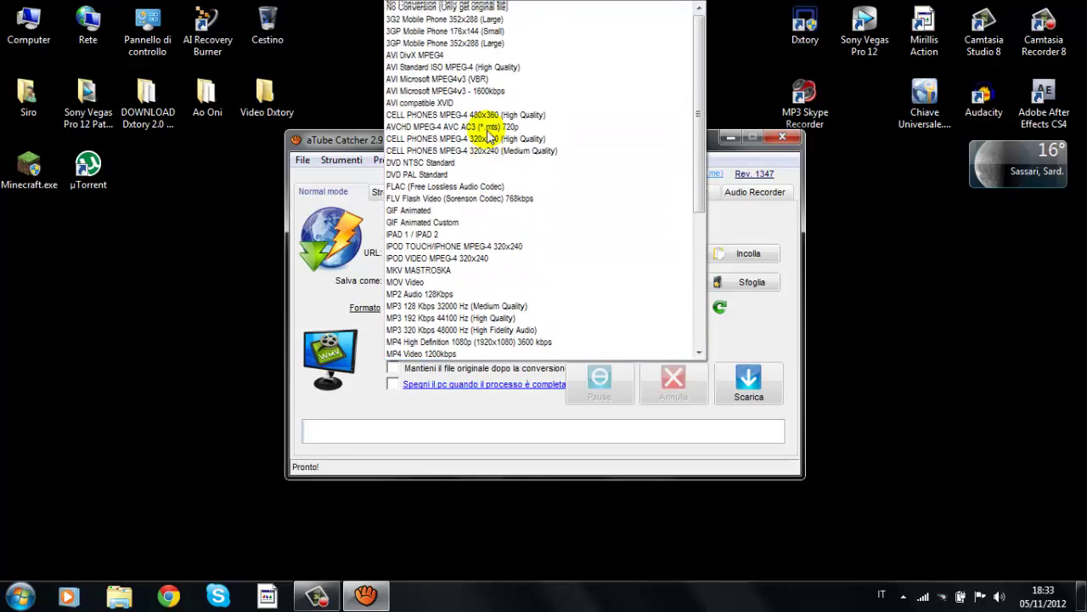
{"action": "scroll", "coordinate": [429, 213], "scroll_direction": "down", "scroll_amount": 7}
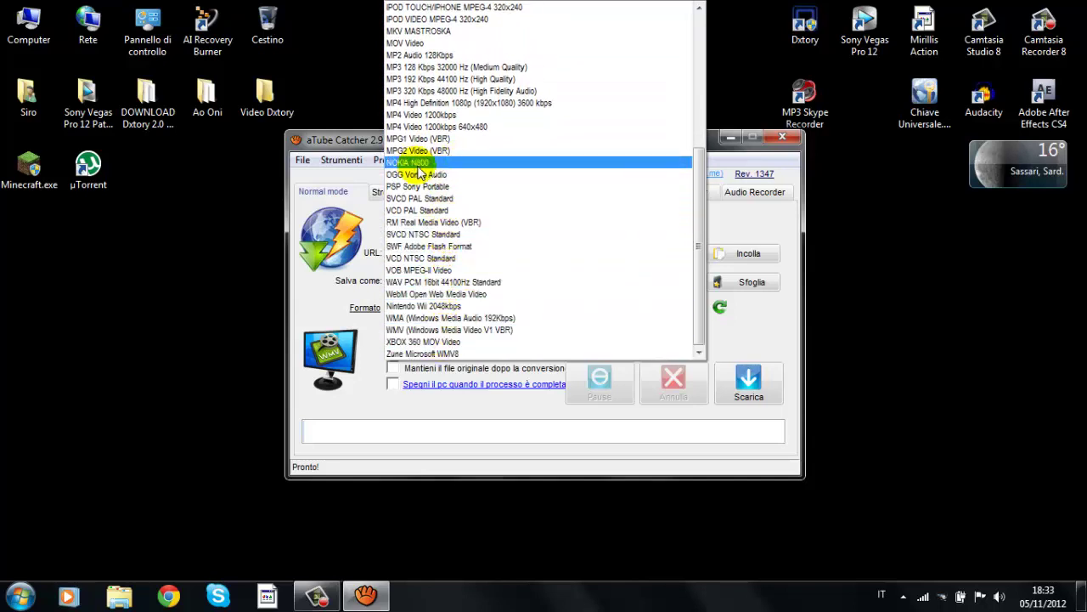
{"action": "scroll", "coordinate": [435, 170], "scroll_direction": "up", "scroll_amount": 7}
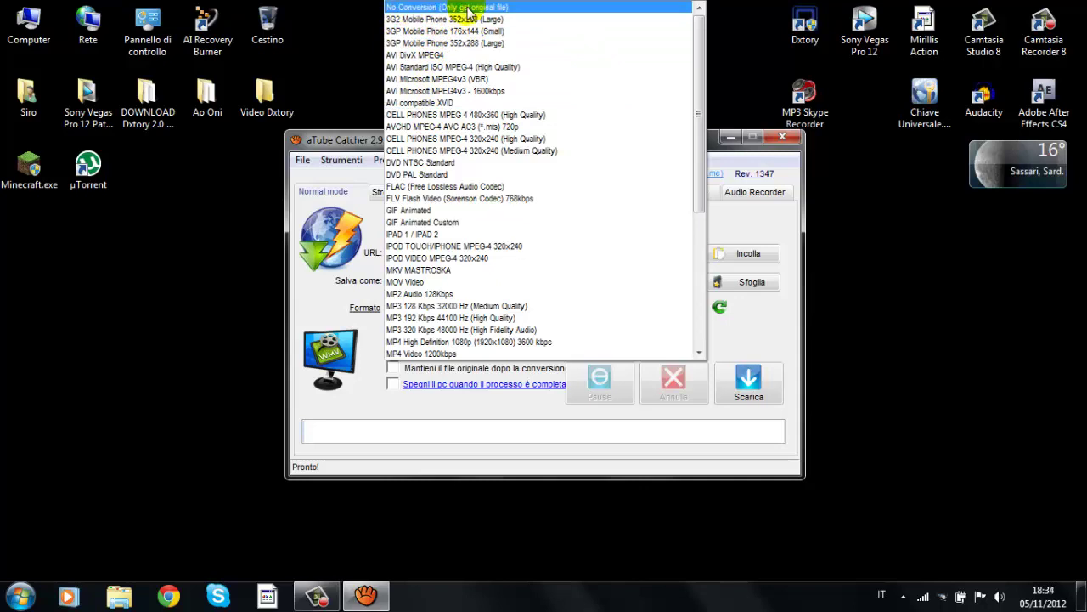
{"action": "left_click", "coordinate": [468, 9]}
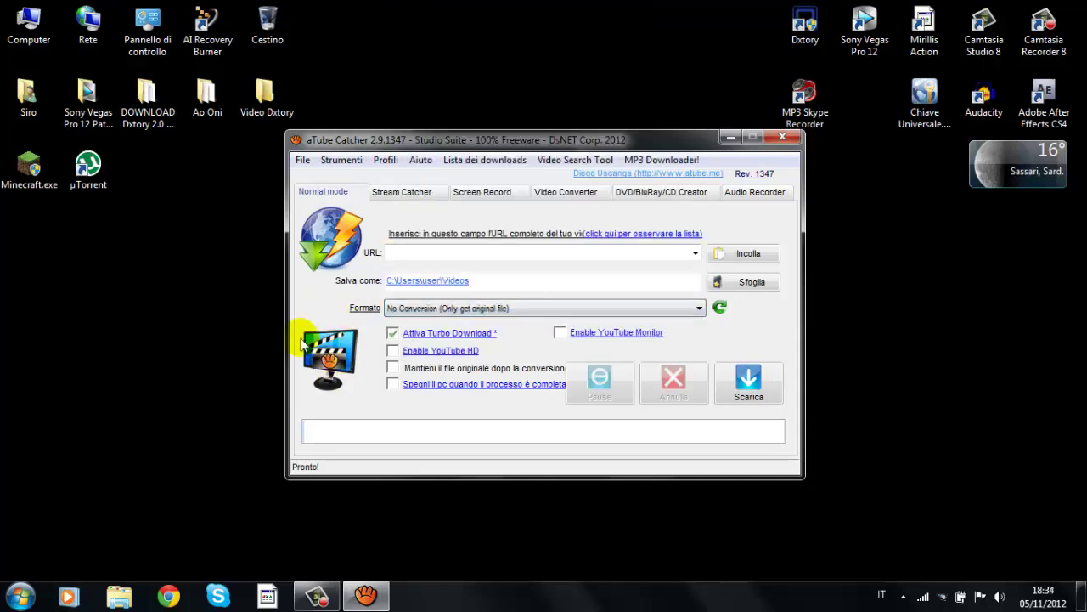
Set the output format to WMV (Windows Media Video V1 VBR)
{"action": "mouse_move", "coordinate": [455, 305]}
{"action": "left_click", "coordinate": [538, 317]}
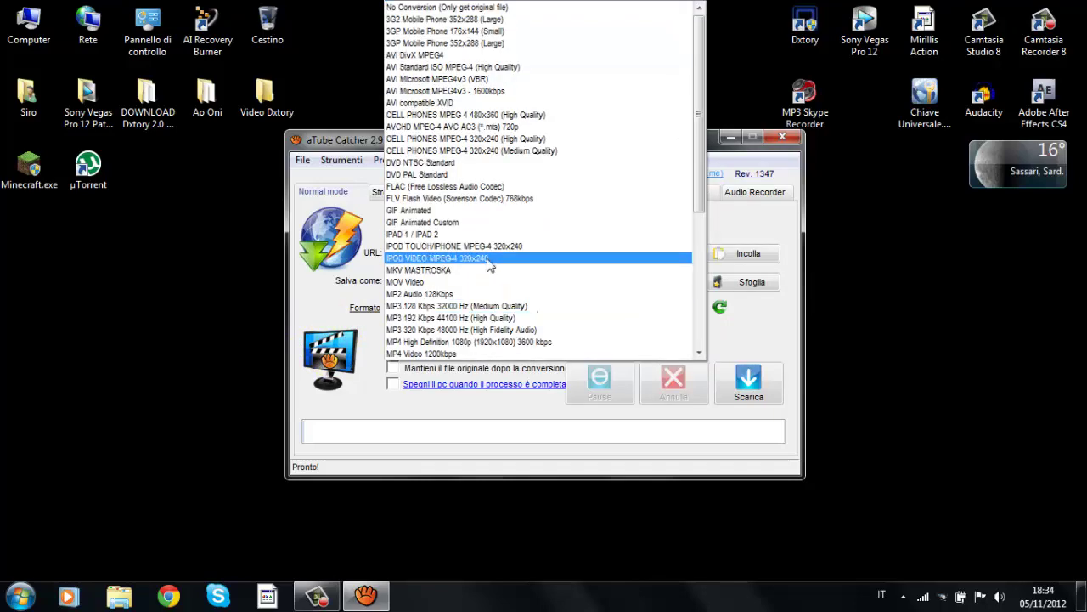
{"action": "scroll", "coordinate": [485, 198], "scroll_direction": "down", "scroll_amount": 5}
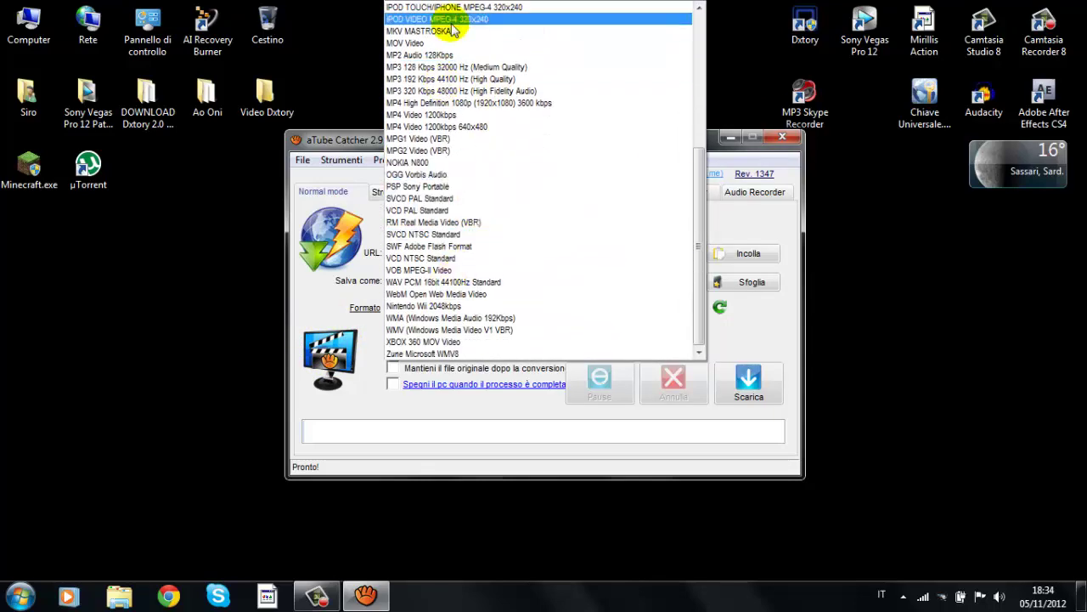
{"action": "scroll", "coordinate": [446, 28], "scroll_direction": "up", "scroll_amount": 7}
{"action": "scroll", "coordinate": [417, 255], "scroll_direction": "down", "scroll_amount": 4}
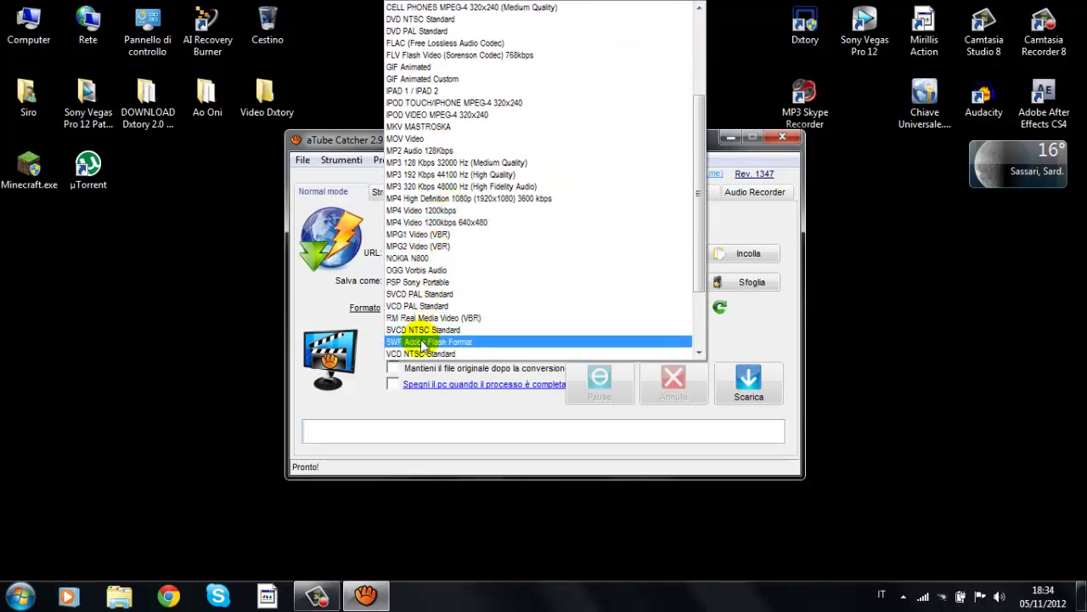
{"action": "scroll", "coordinate": [423, 343], "scroll_direction": "down", "scroll_amount": 1}
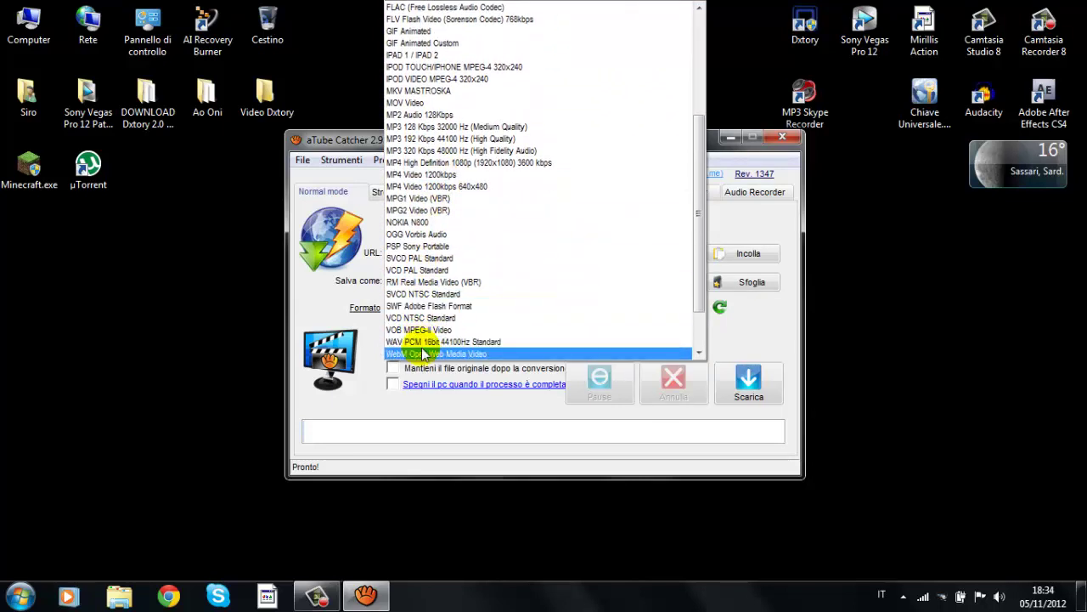
{"action": "scroll", "coordinate": [420, 345], "scroll_direction": "down", "scroll_amount": 1}
{"action": "left_click", "coordinate": [419, 354]}
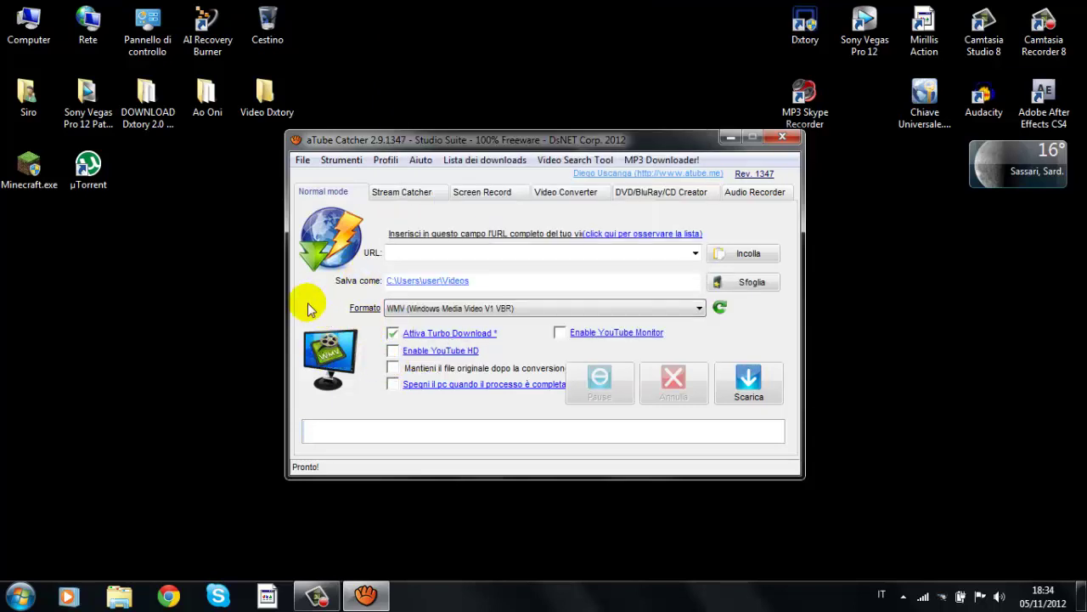
{"action": "mouse_move", "coordinate": [595, 311]}
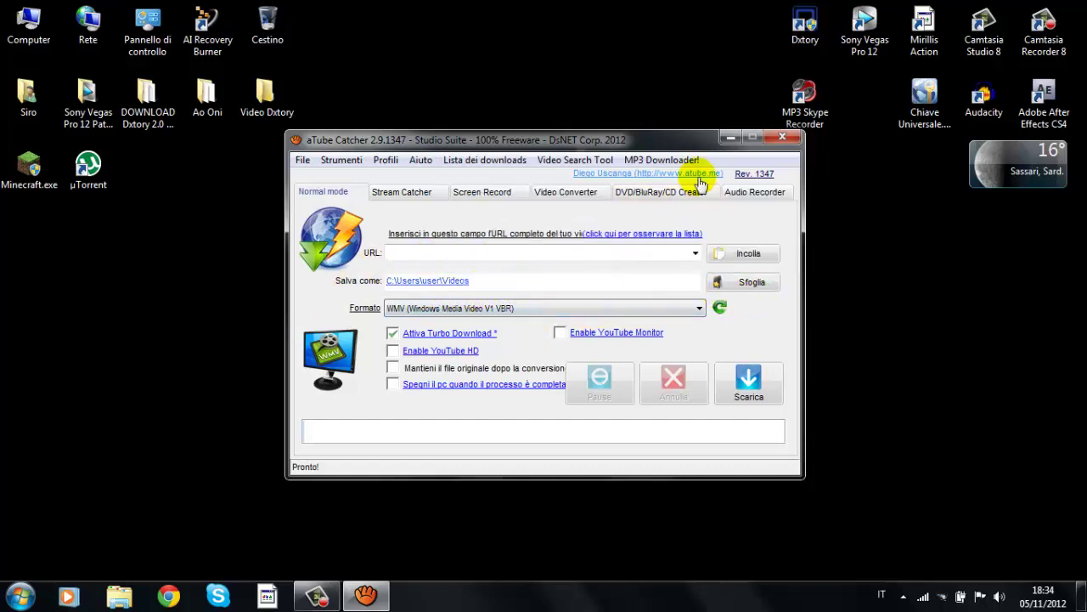
{"action": "left_click_drag", "start_coordinate": [634, 143], "coordinate": [611, 144]}
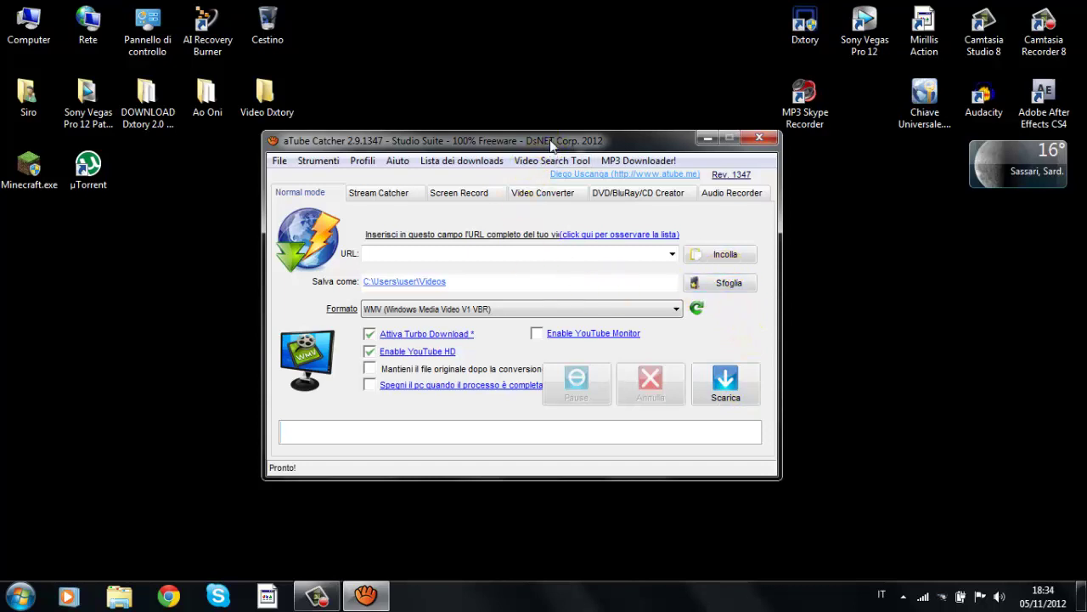
{"action": "left_click_drag", "start_coordinate": [551, 146], "coordinate": [533, 132]}
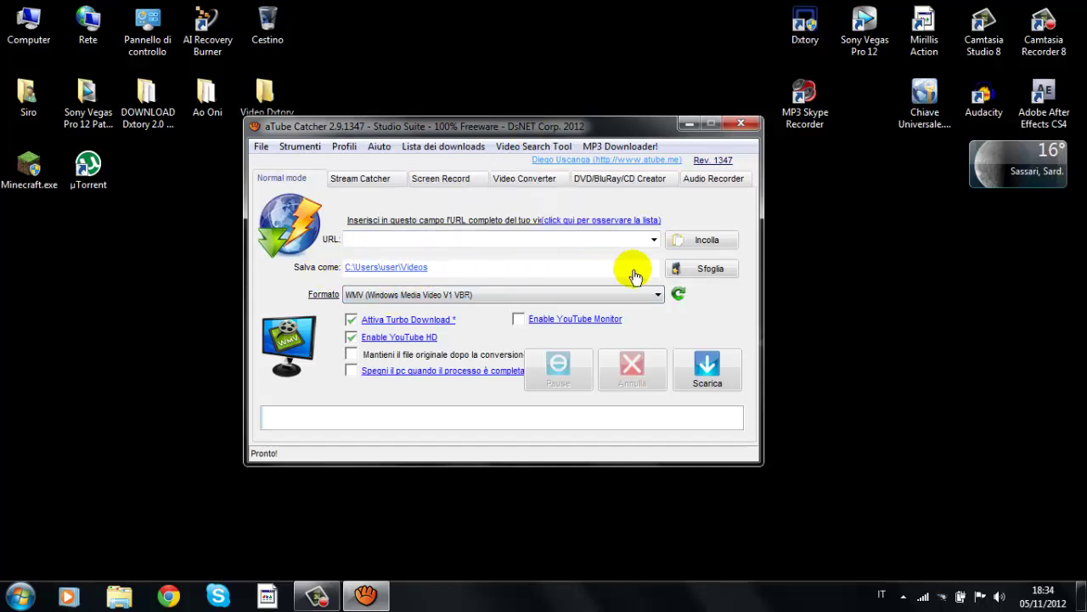
Set the download save folder to the Desktop
{"action": "left_click", "coordinate": [690, 269]}
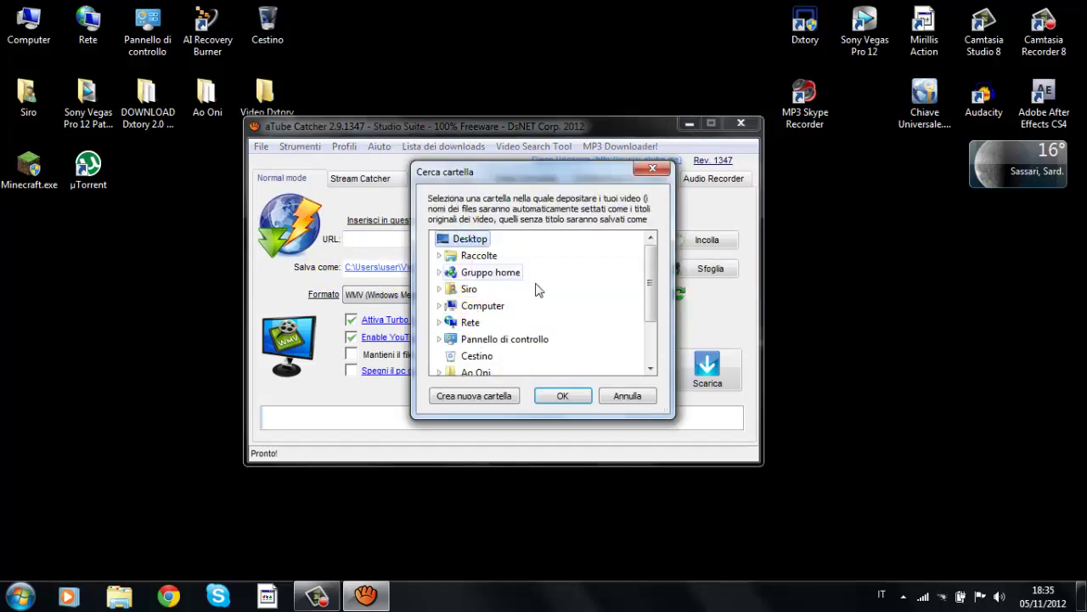
{"action": "left_click", "coordinate": [564, 397]}
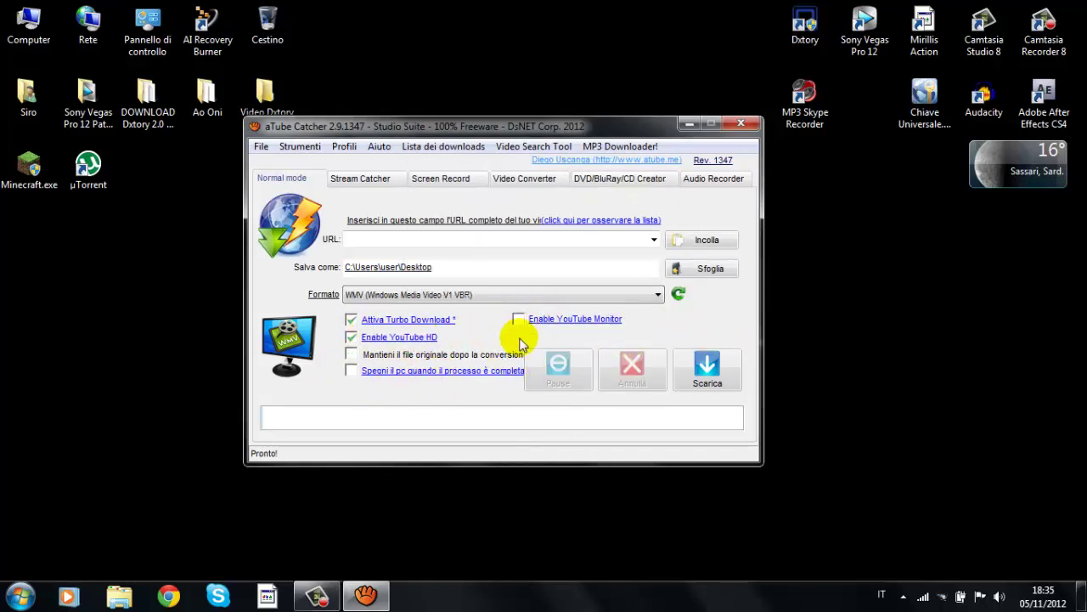
{"action": "mouse_move", "coordinate": [463, 345]}
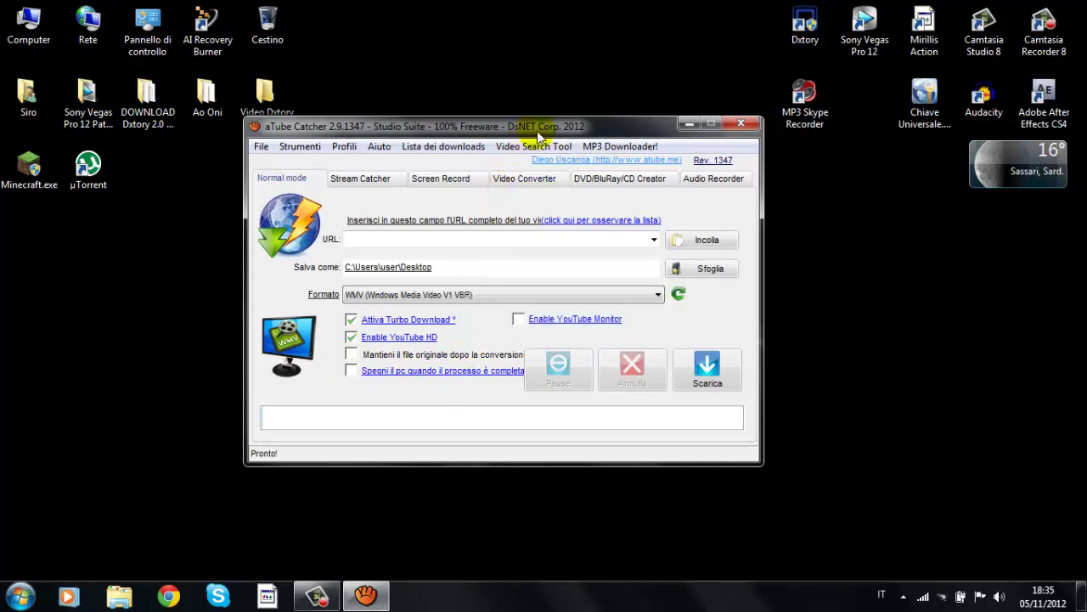
{"action": "mouse_move", "coordinate": [544, 134]}
{"action": "left_mouse_down"}
{"action": "mouse_move", "coordinate": [574, 119]}
{"action": "mouse_move", "coordinate": [555, 138]}
{"action": "left_mouse_up"}
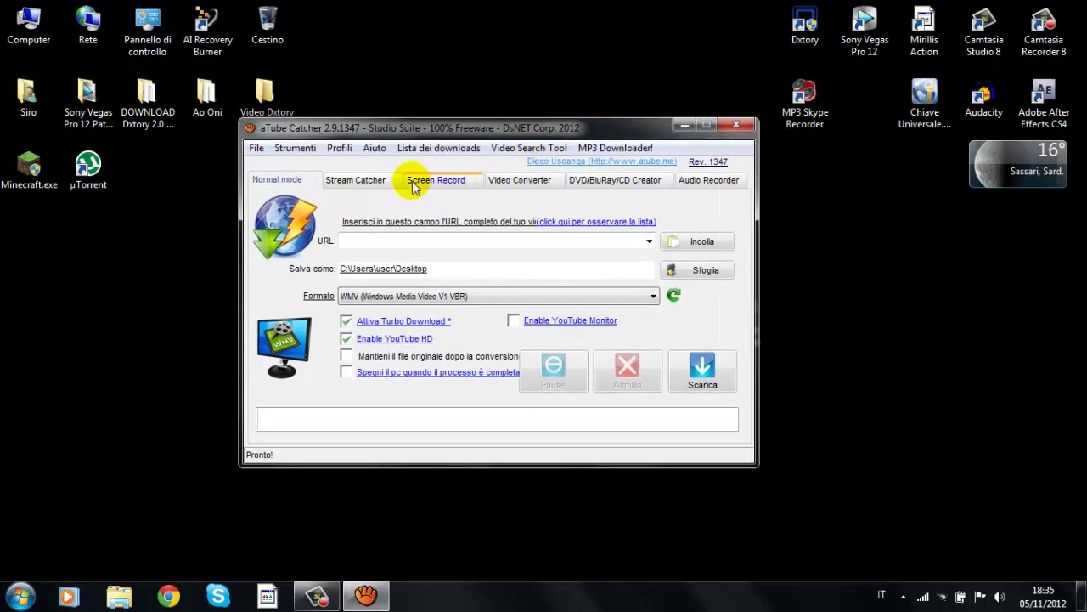
Open Stream Catcher, decline the WinPcap download page, and look over the available output formats
{"action": "left_click", "coordinate": [363, 189]}
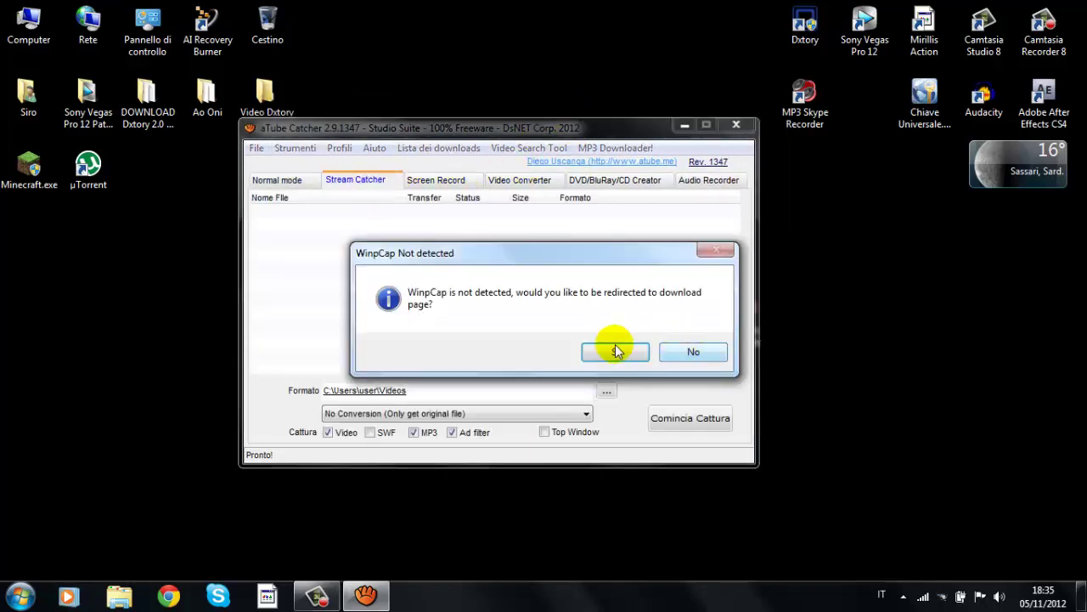
{"action": "left_click", "coordinate": [712, 348]}
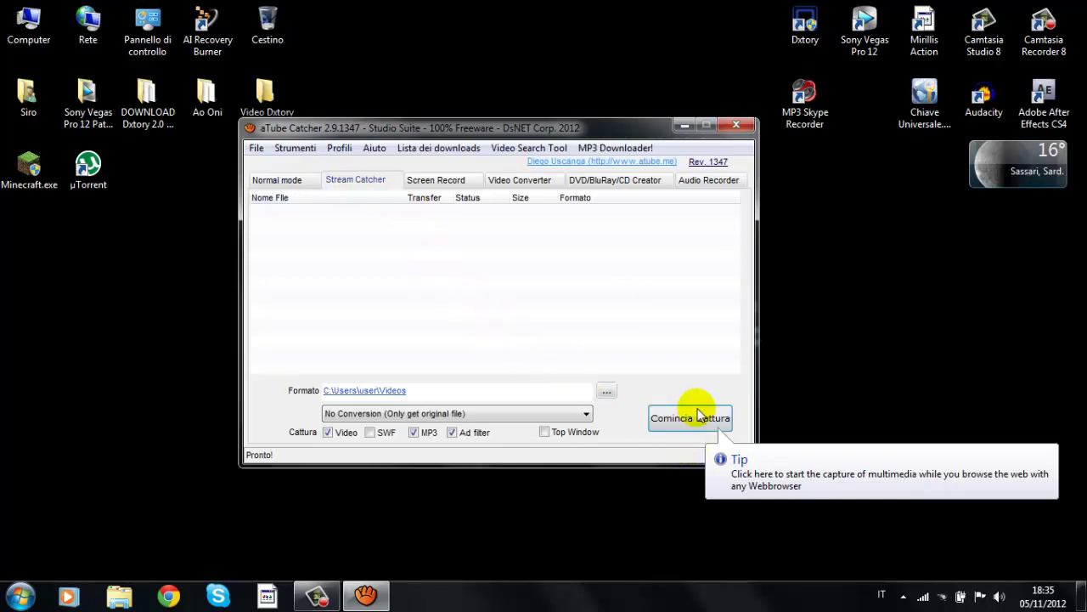
{"action": "left_click", "coordinate": [562, 414]}
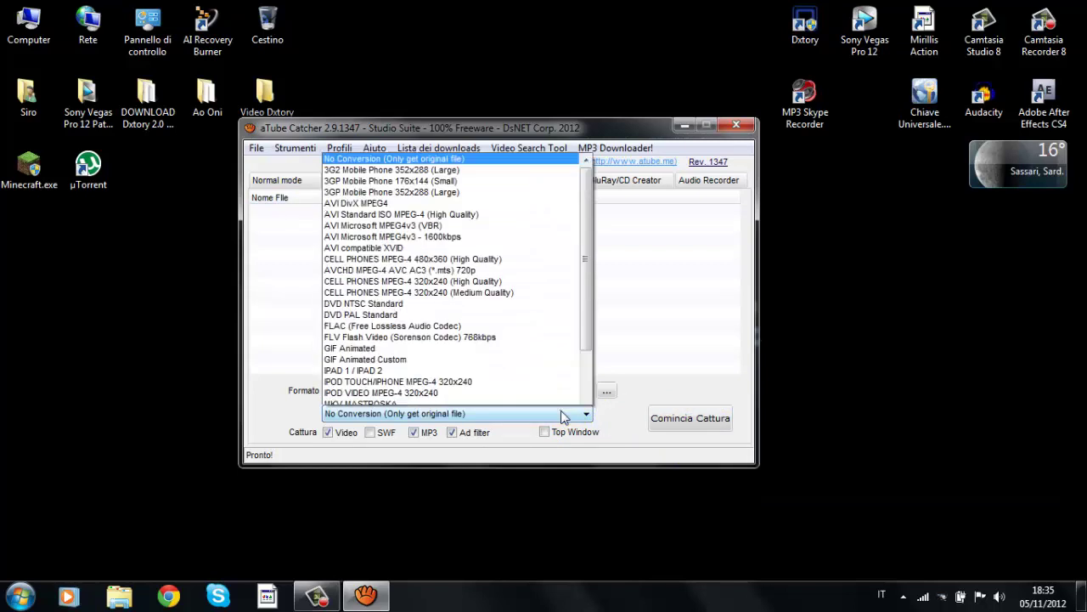
{"action": "left_click", "coordinate": [560, 414]}
{"action": "left_click", "coordinate": [575, 365]}
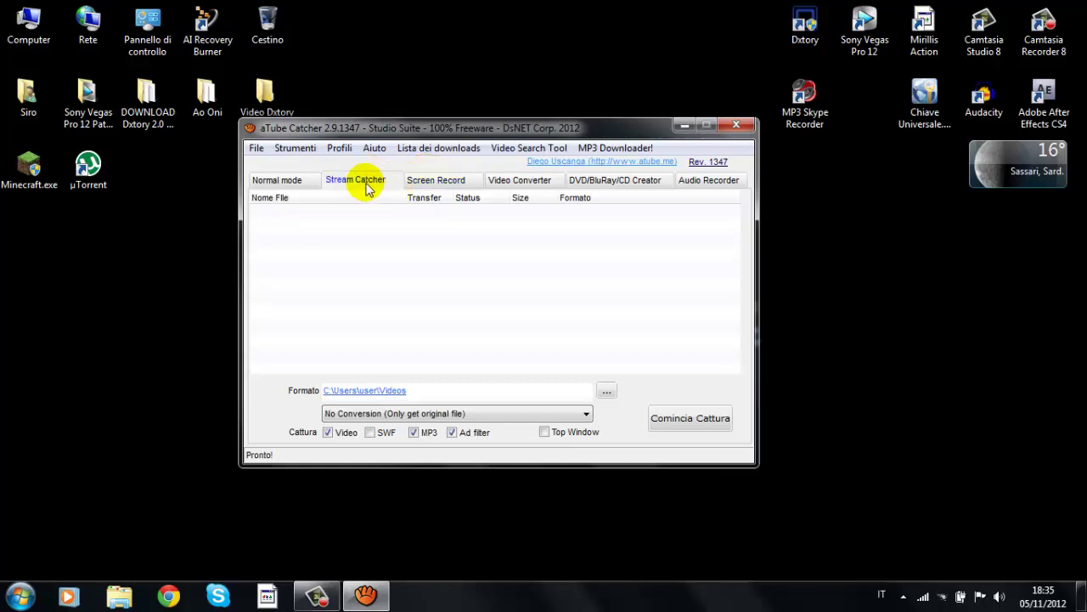
Open the Screen Record settings and reposition the window on the desktop
{"action": "left_click", "coordinate": [463, 182]}
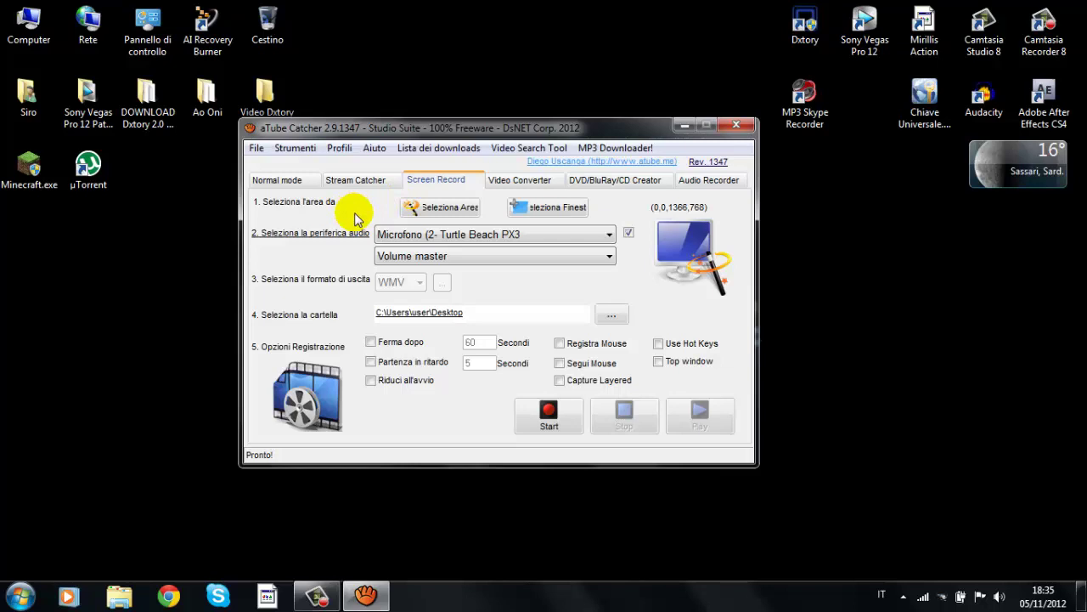
{"action": "left_click_drag", "start_coordinate": [429, 131], "coordinate": [472, 128]}
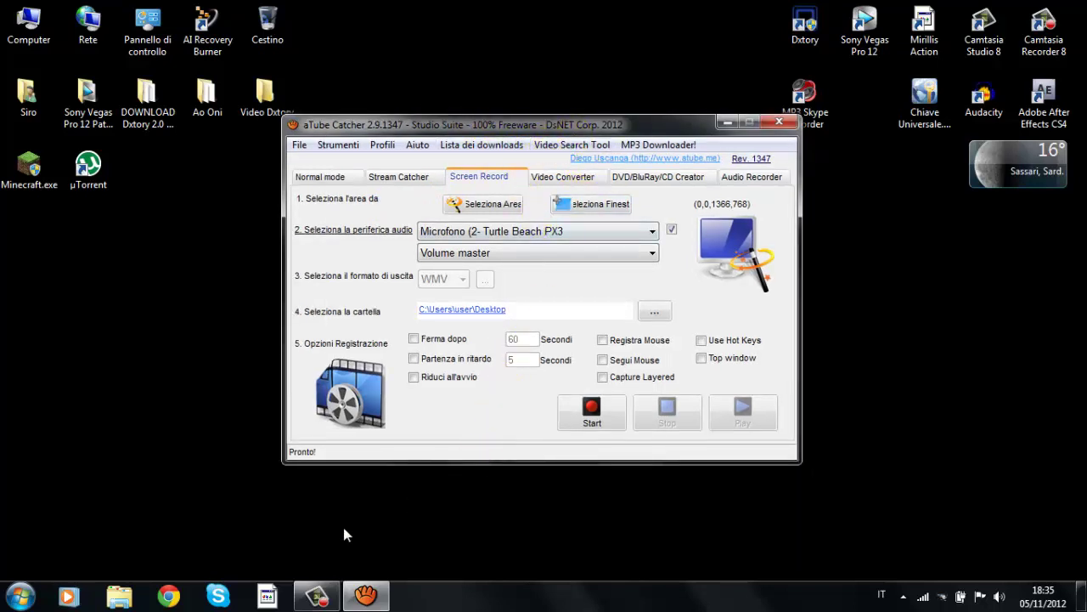
{"action": "left_click", "coordinate": [320, 592]}
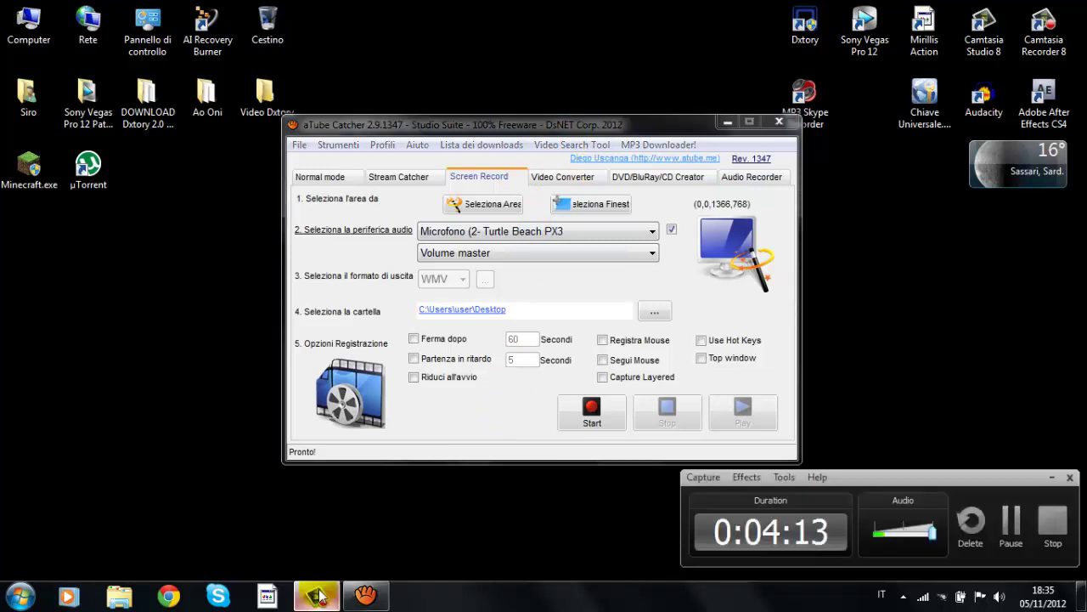
{"action": "left_click", "coordinate": [320, 593]}
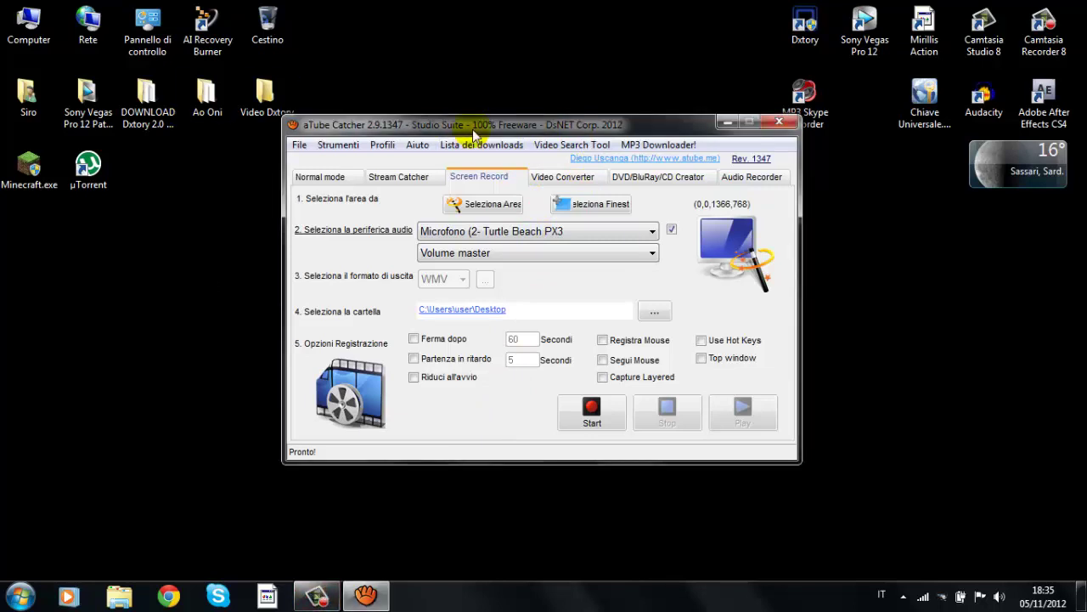
{"action": "left_click_drag", "start_coordinate": [482, 128], "coordinate": [548, 138]}
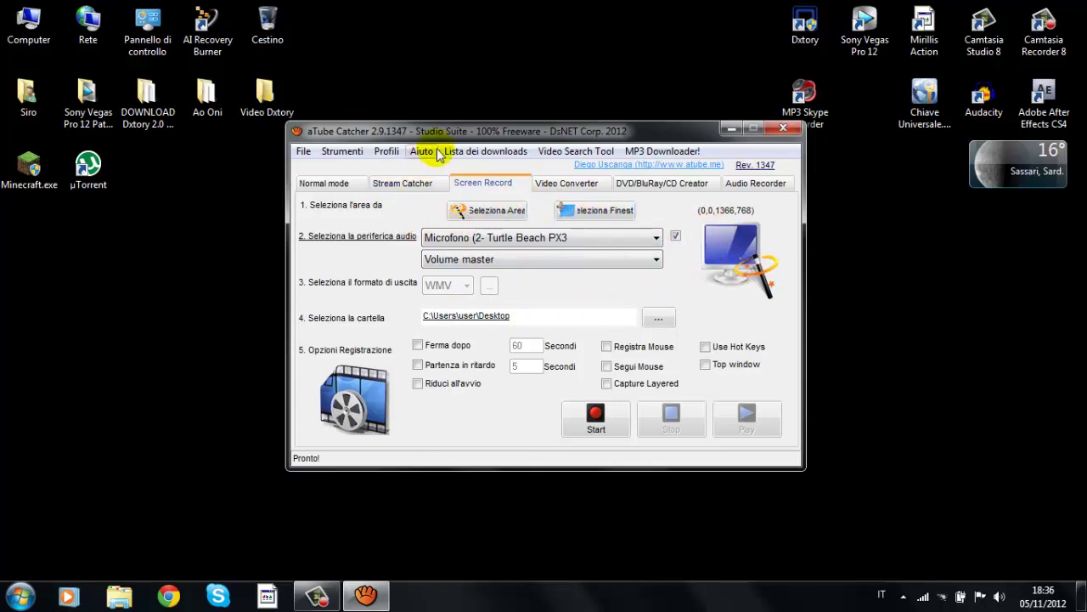
{"action": "left_click_drag", "start_coordinate": [450, 131], "coordinate": [425, 138]}
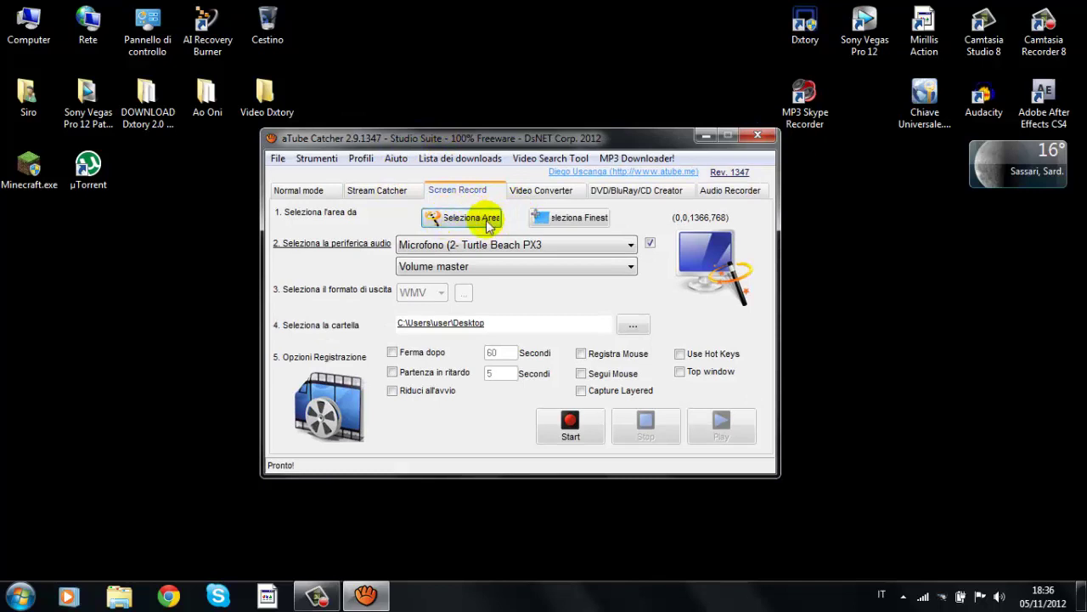
Select a capture area of (0,0,200,200) at the desktop corner and try choosing a window to record
{"action": "left_click", "coordinate": [488, 223]}
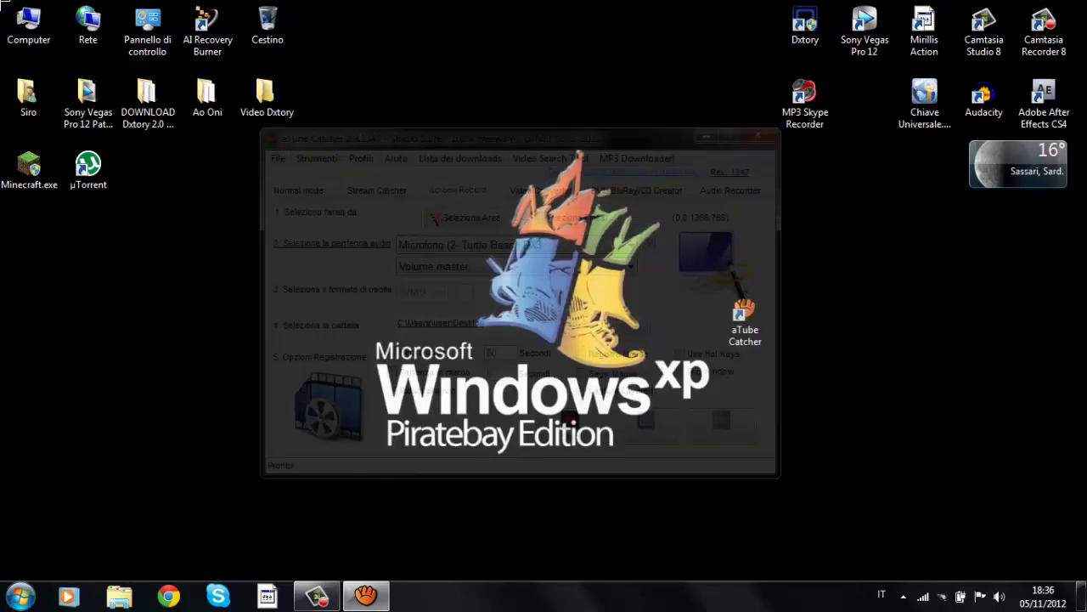
{"action": "left_click_drag", "start_coordinate": [0, 0], "coordinate": [381, 134]}
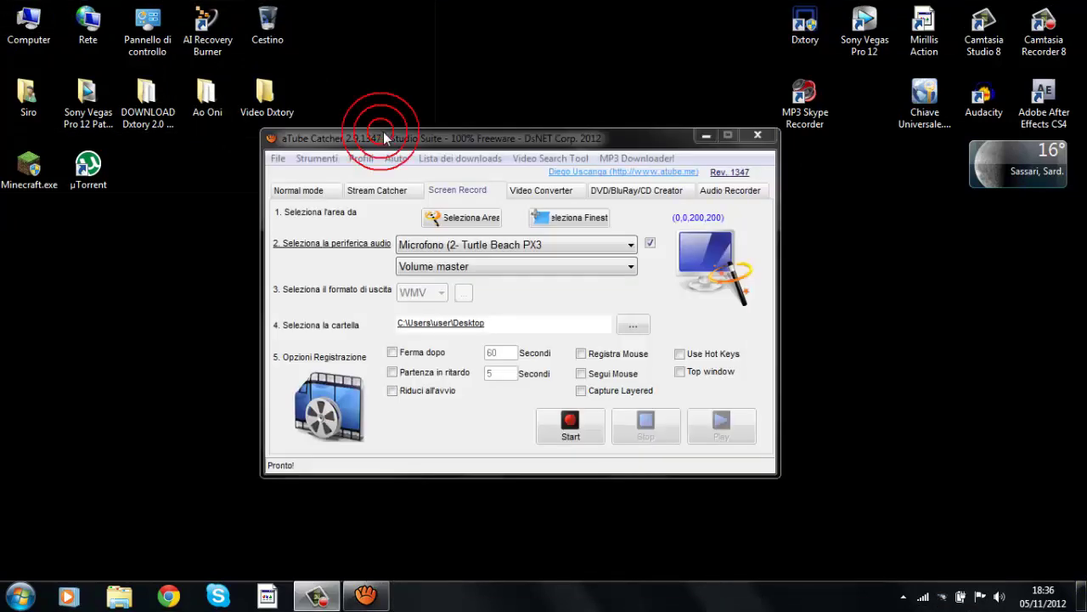
{"action": "left_click", "coordinate": [583, 223]}
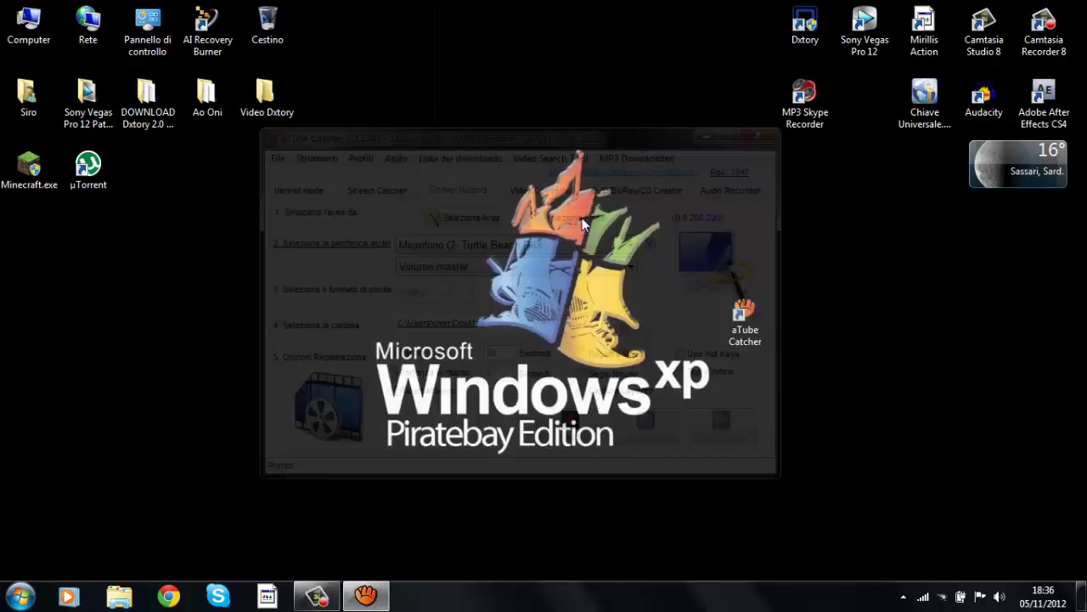
{"action": "left_click", "coordinate": [403, 88]}
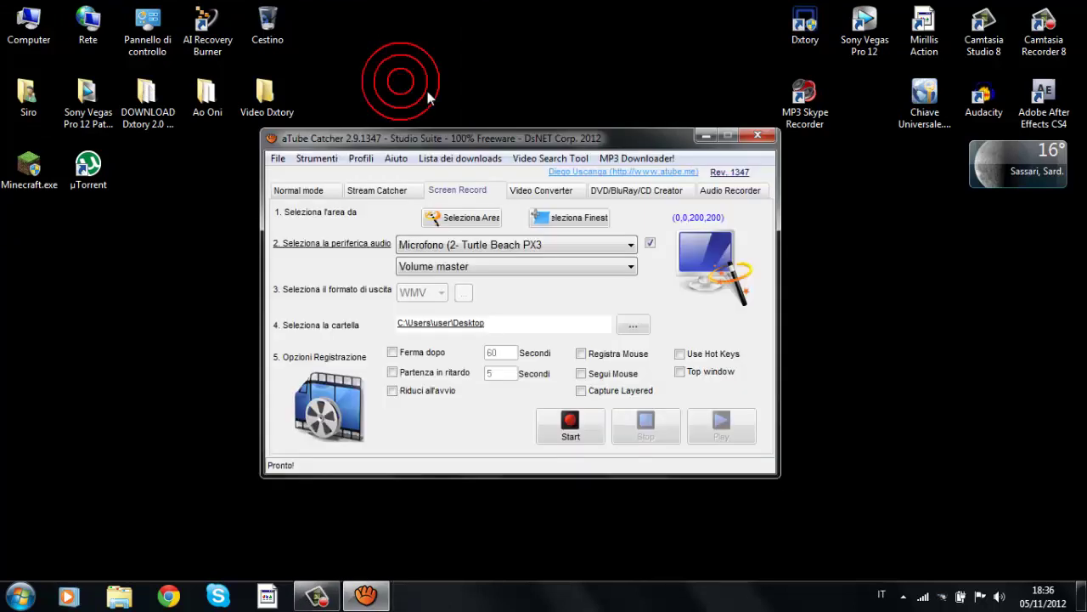
Review the audio devices offered for the screen recording
{"action": "left_click", "coordinate": [543, 244]}
{"action": "left_click", "coordinate": [543, 244]}
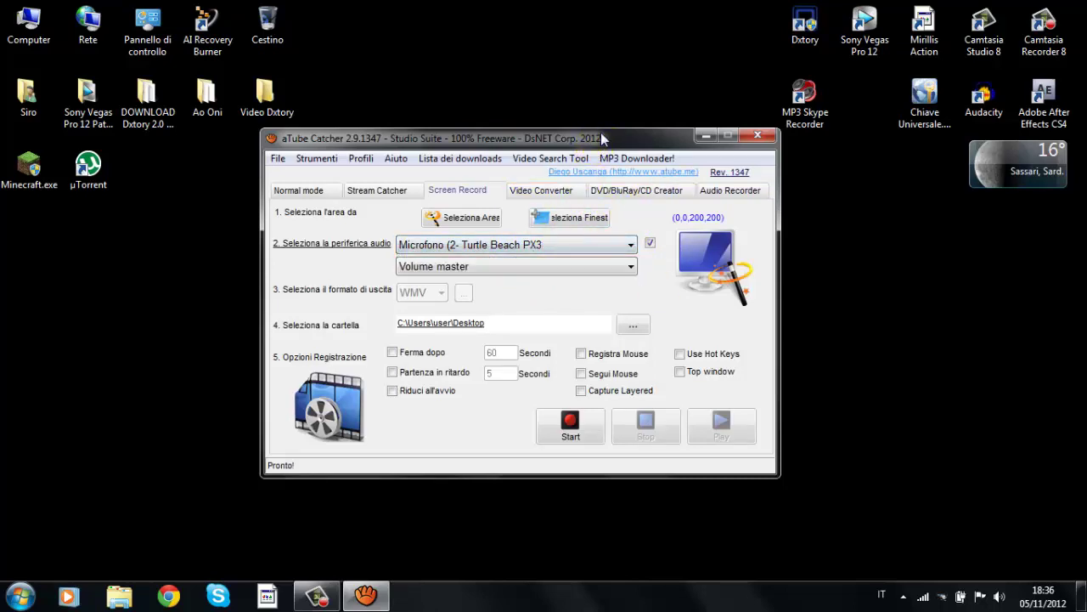
{"action": "left_click_drag", "start_coordinate": [600, 133], "coordinate": [561, 131]}
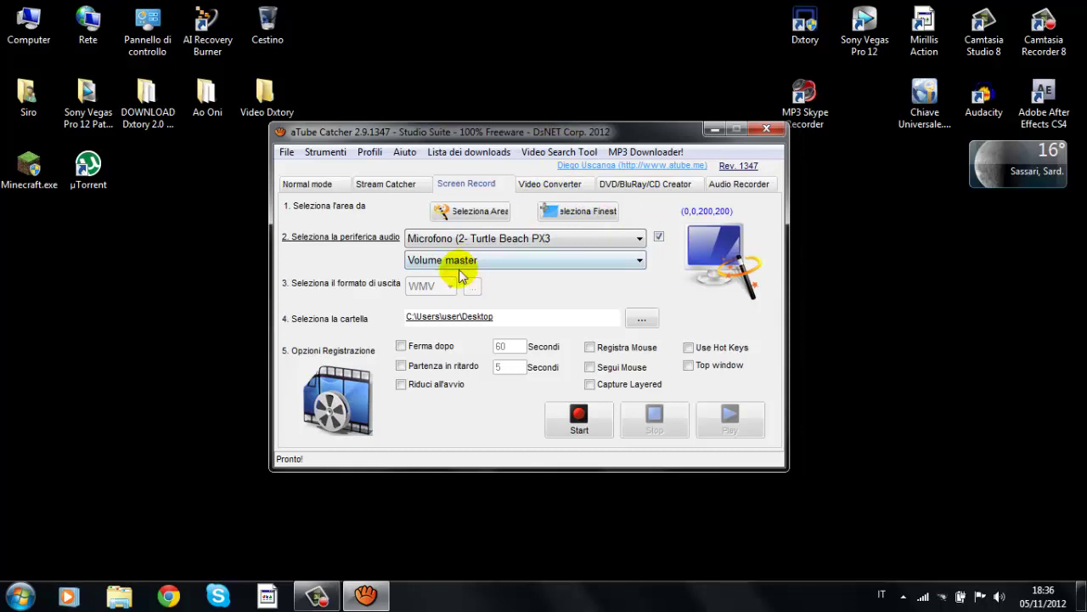
{"action": "left_click", "coordinate": [599, 239]}
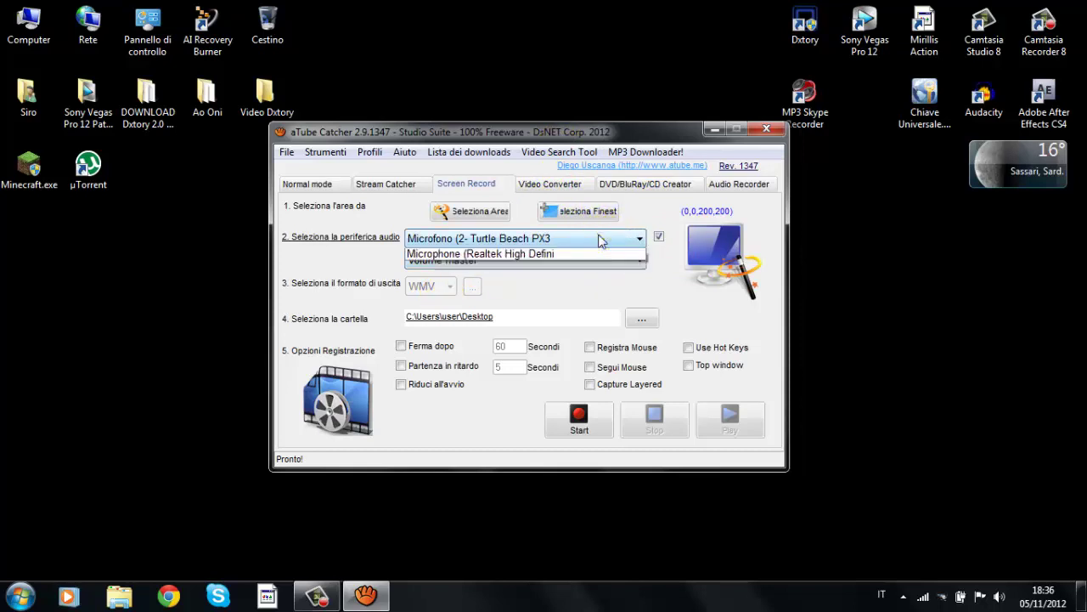
{"action": "left_click", "coordinate": [600, 238]}
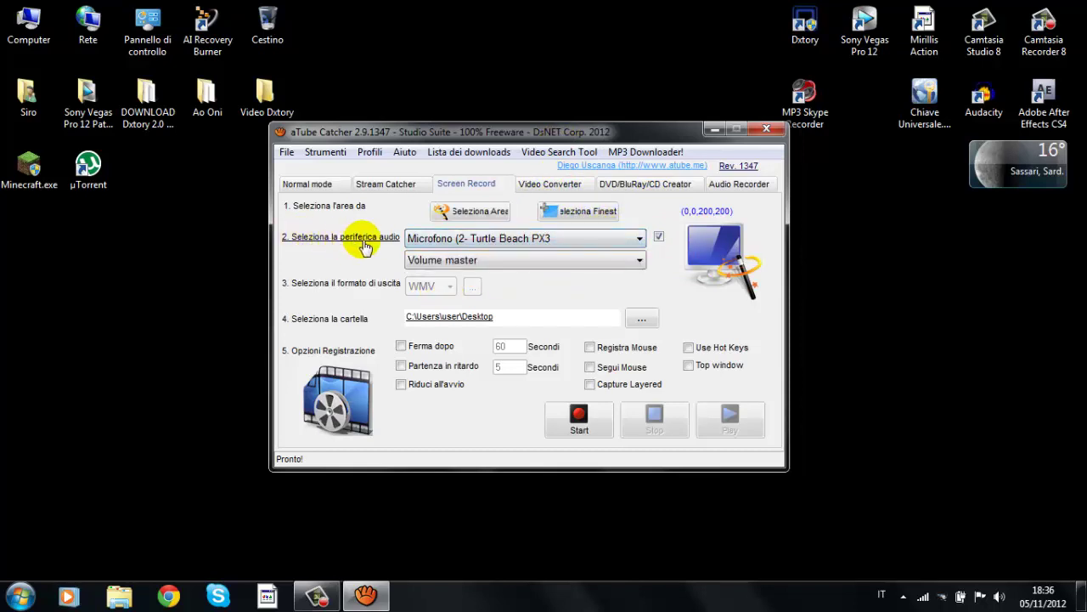
{"action": "left_click", "coordinate": [511, 242]}
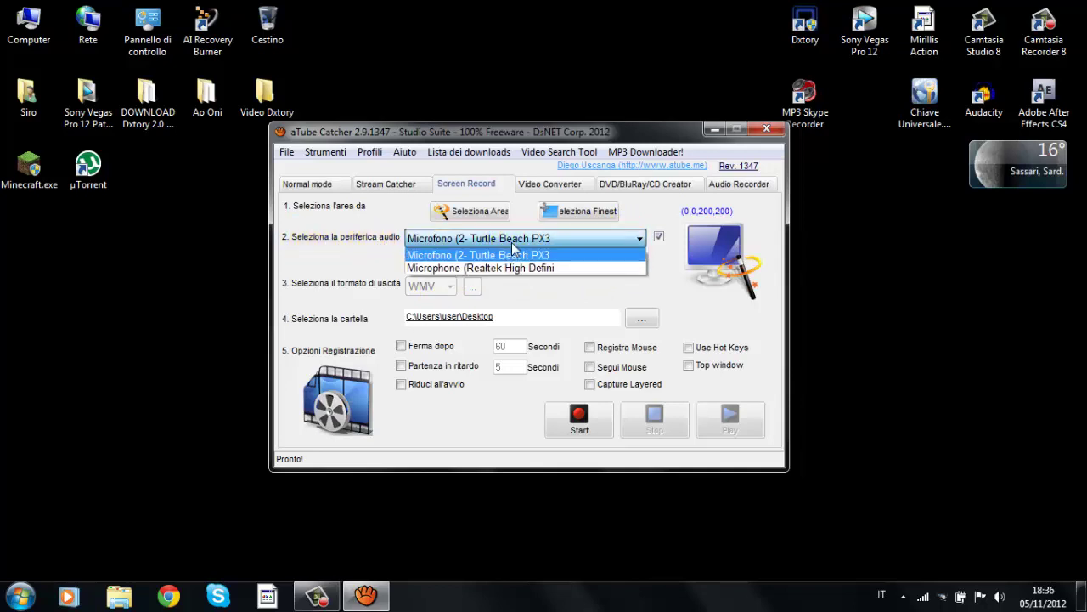
{"action": "left_click", "coordinate": [569, 269]}
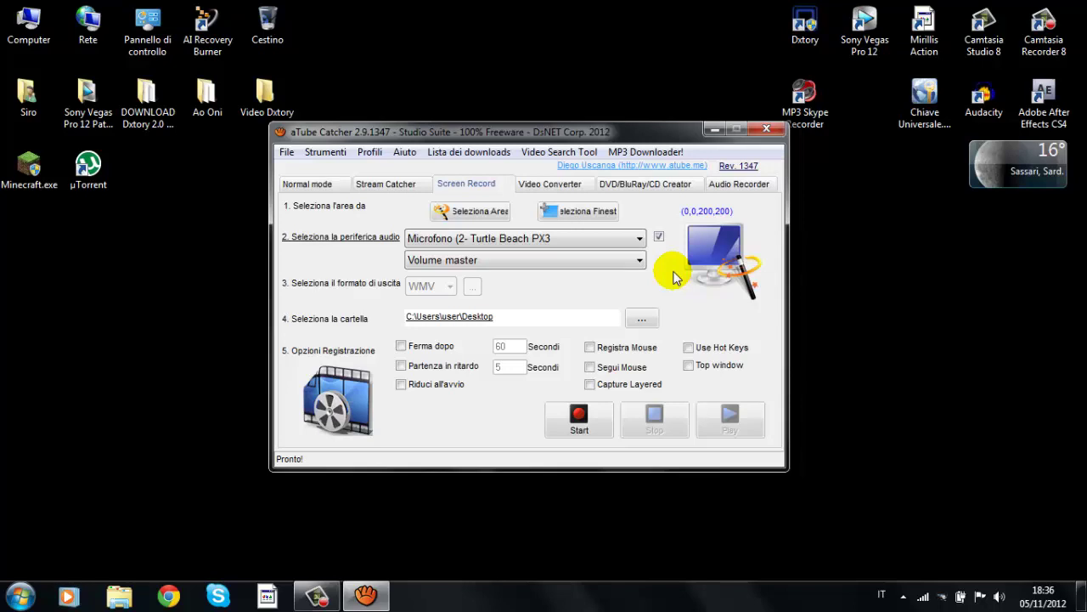
Choose Microfono (2- Turtle Beach PX3) as the recording audio device and check the options of its Volume master setting
{"action": "left_click", "coordinate": [610, 244]}
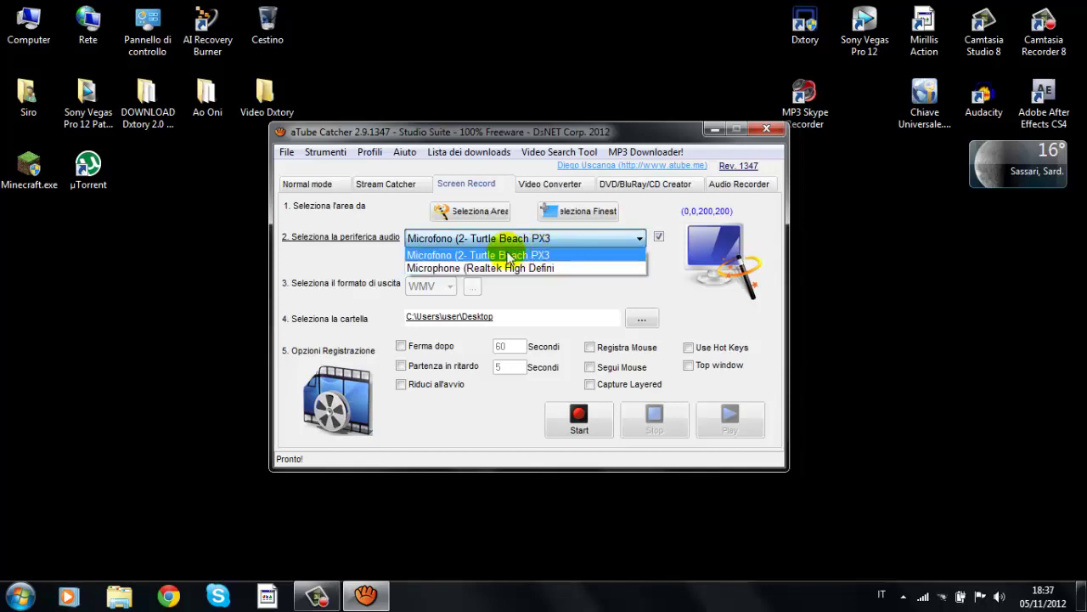
{"action": "left_click", "coordinate": [571, 252]}
{"action": "left_click", "coordinate": [572, 259]}
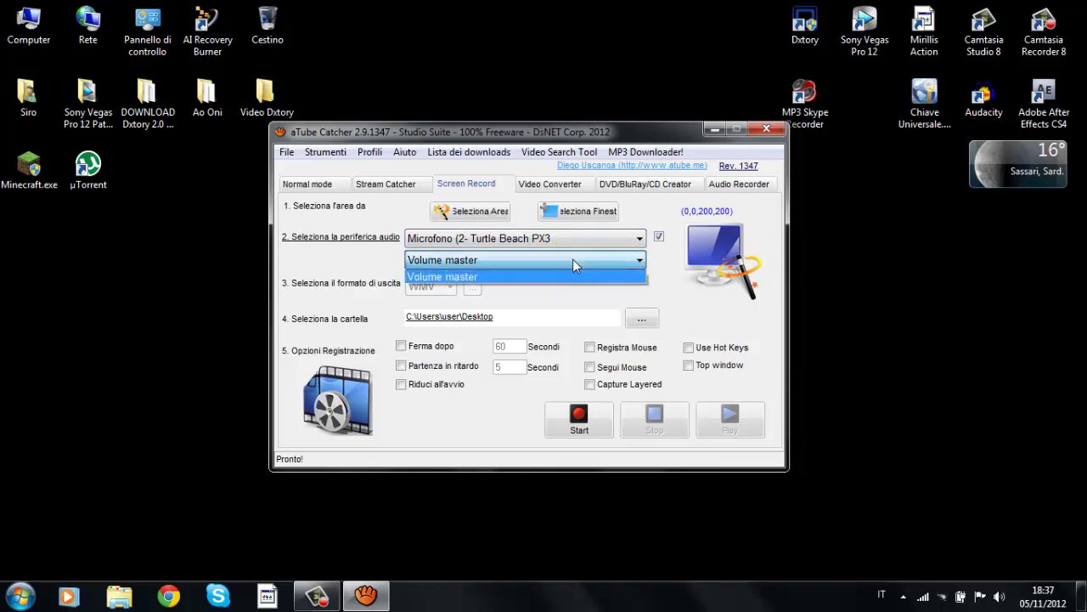
{"action": "left_click", "coordinate": [573, 259]}
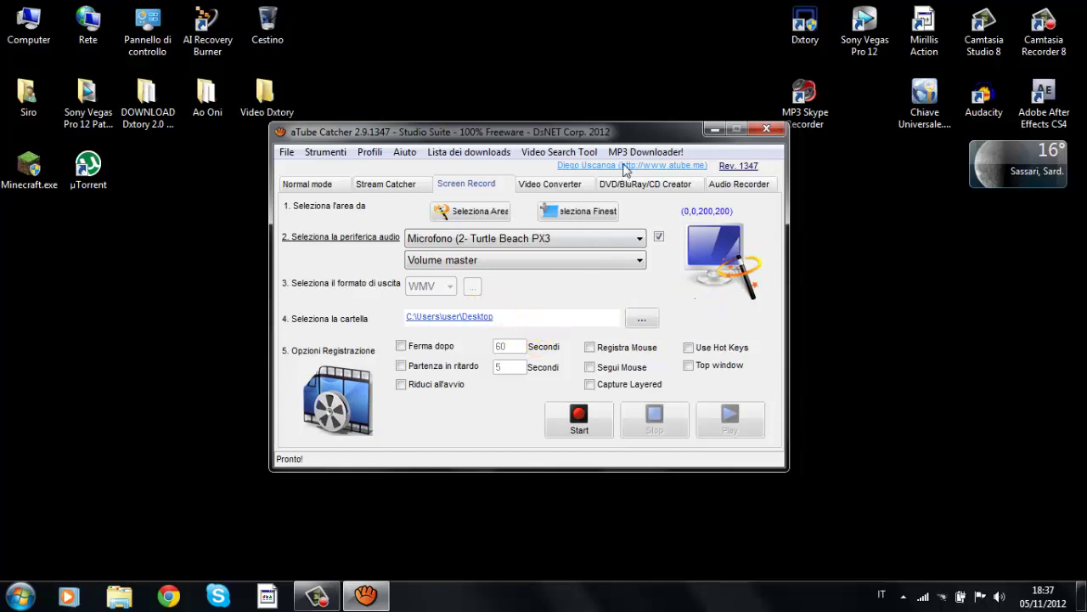
Check the audio device list once more, disable the audio device for recording, and enable it again
{"action": "left_click_drag", "start_coordinate": [603, 138], "coordinate": [590, 113]}
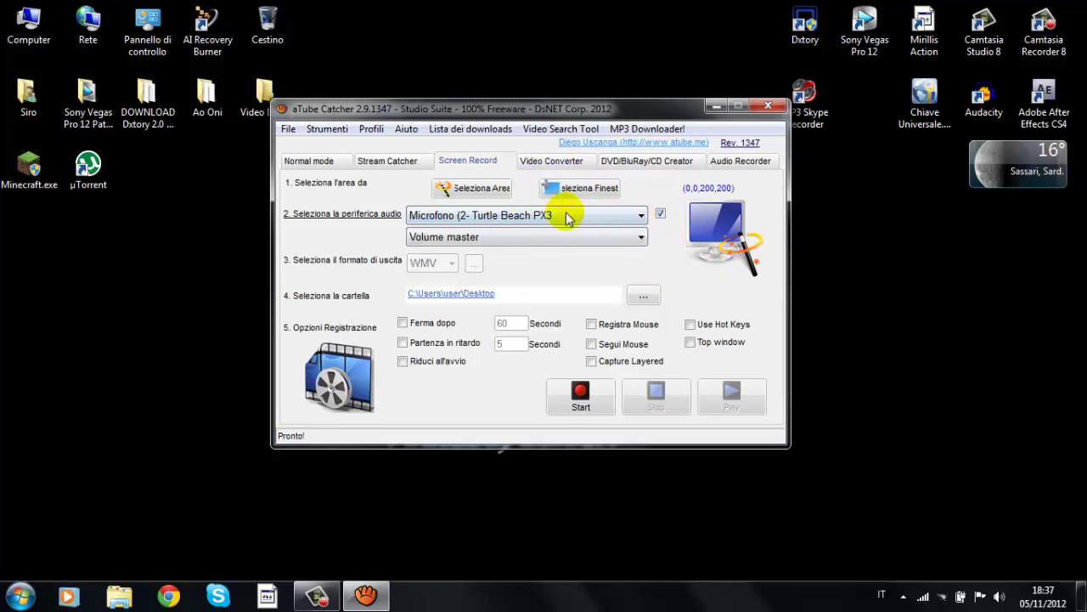
{"action": "left_click", "coordinate": [476, 215]}
{"action": "left_click", "coordinate": [476, 215]}
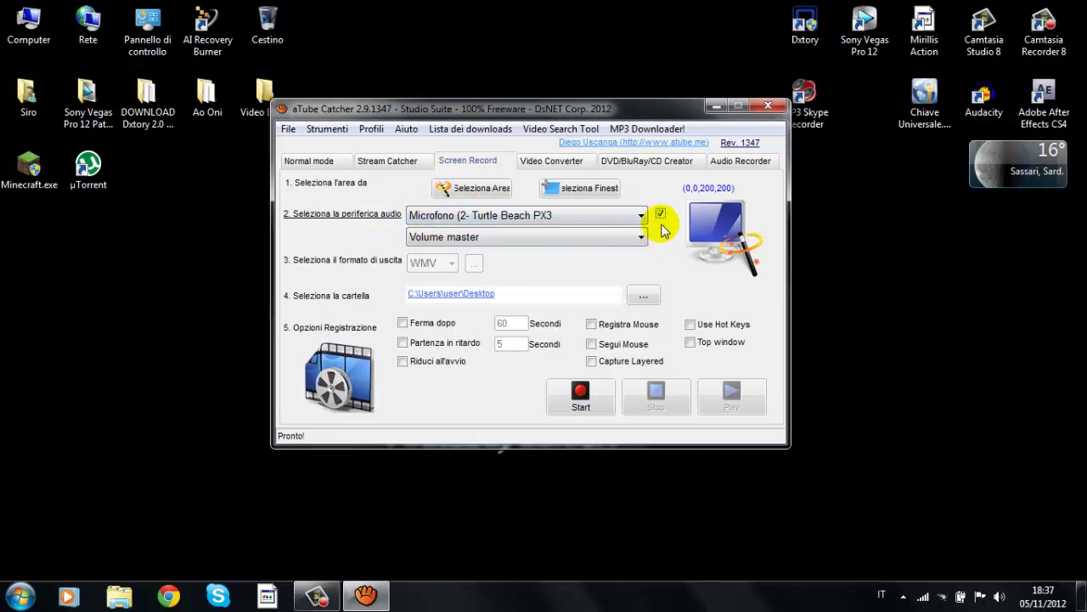
{"action": "left_click", "coordinate": [661, 215]}
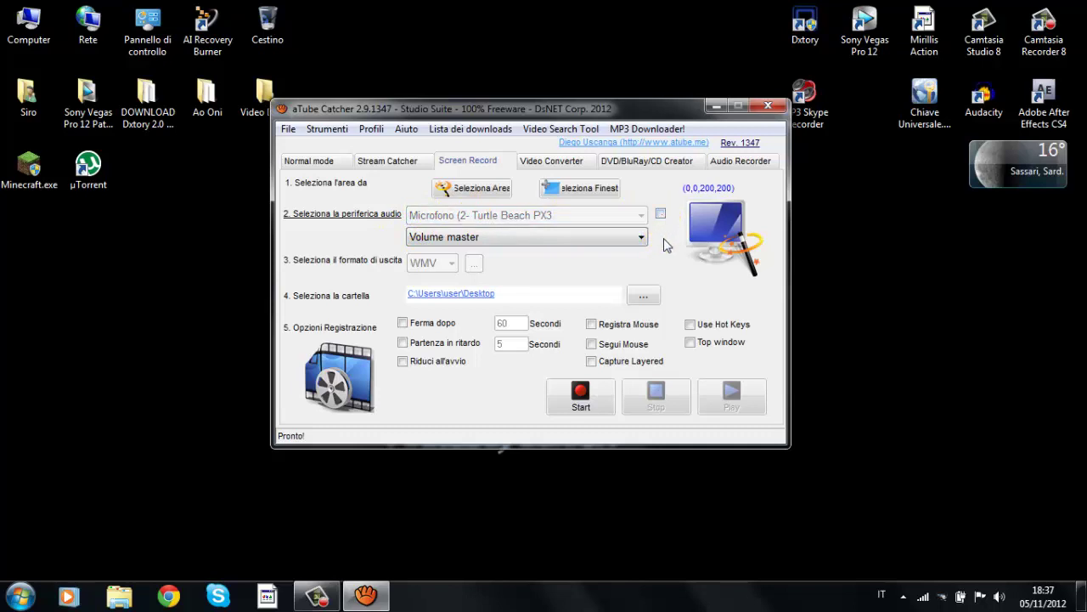
{"action": "left_click", "coordinate": [661, 215]}
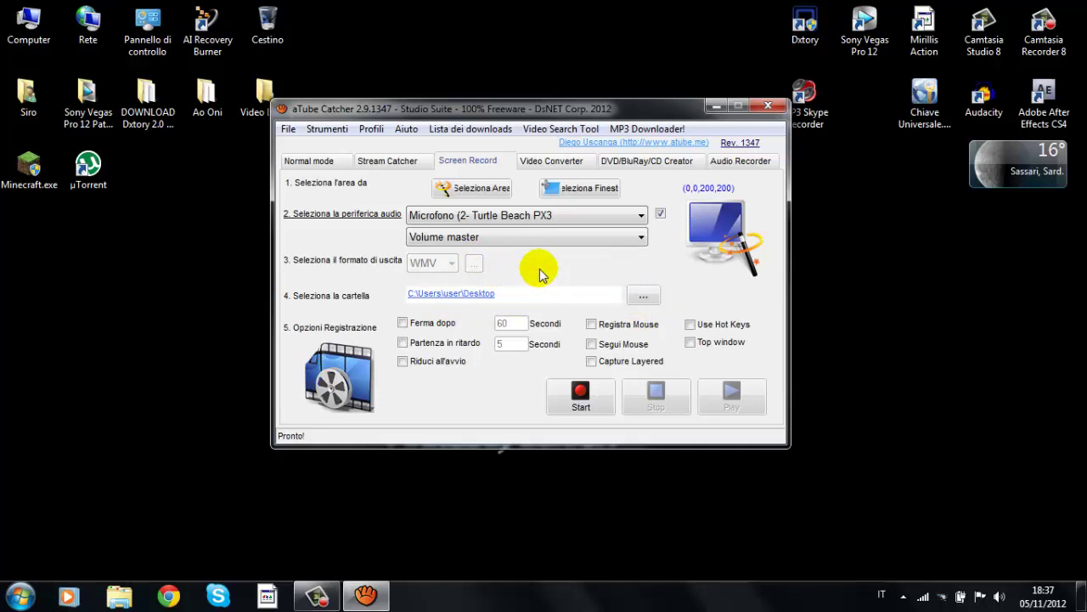
{"action": "left_click_drag", "start_coordinate": [595, 116], "coordinate": [629, 119]}
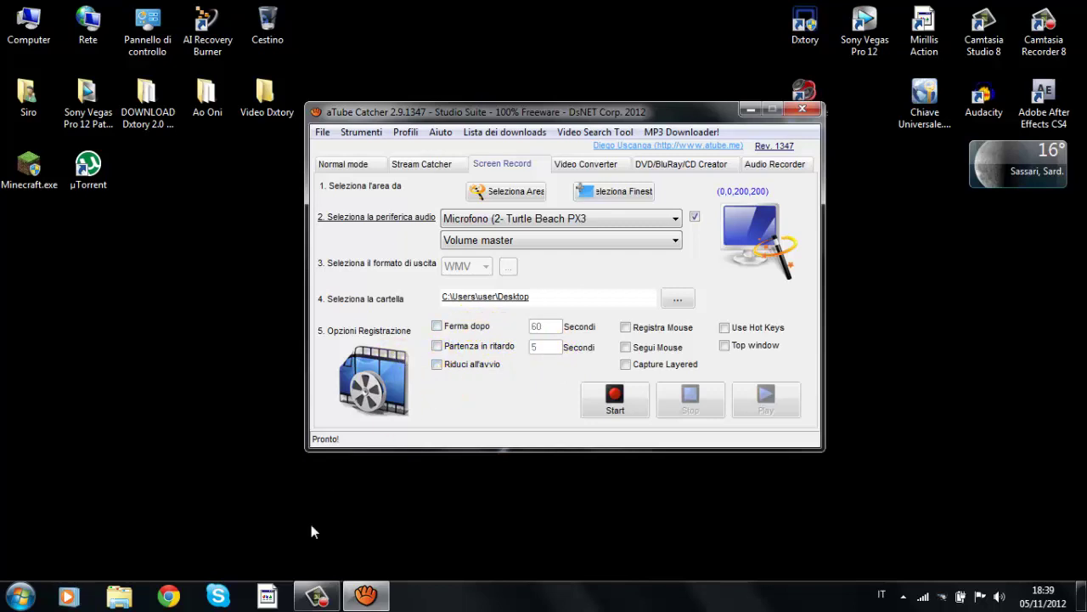
{"action": "left_click", "coordinate": [310, 599]}
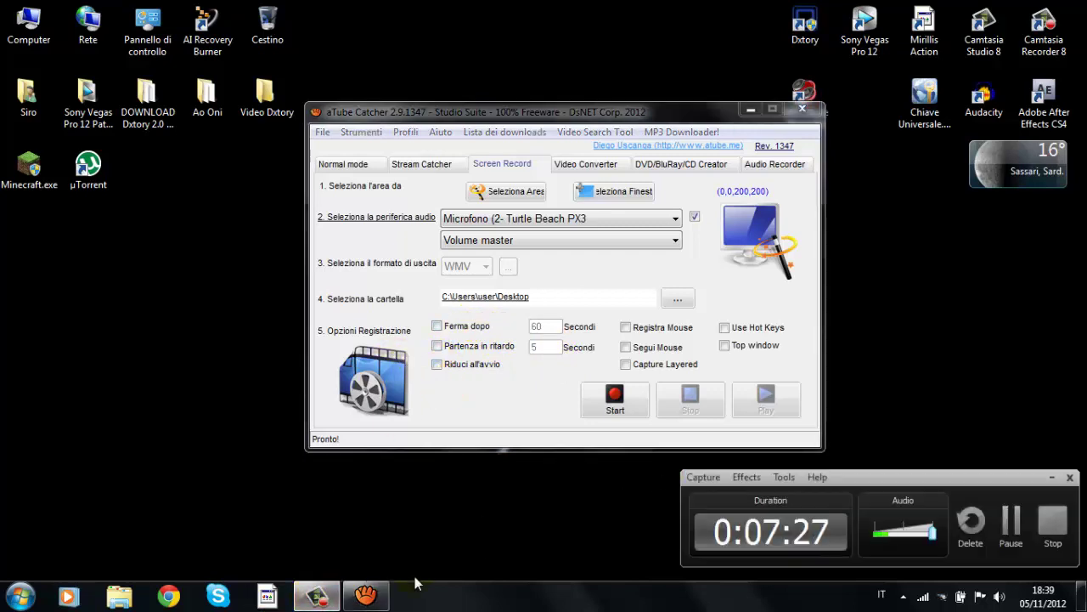
{"action": "left_click", "coordinate": [312, 594]}
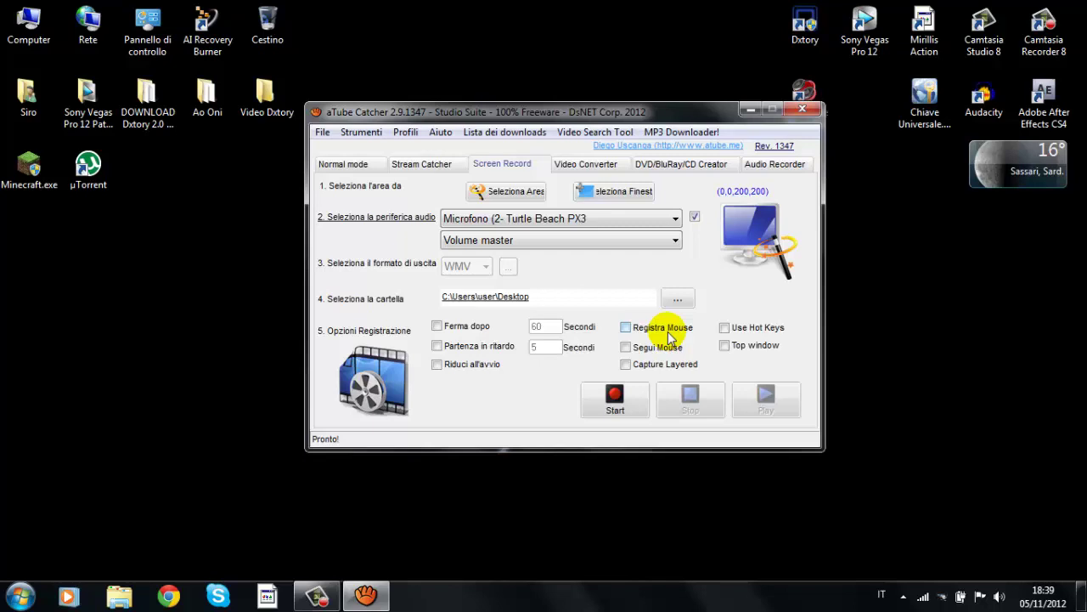
{"action": "left_click", "coordinate": [448, 371]}
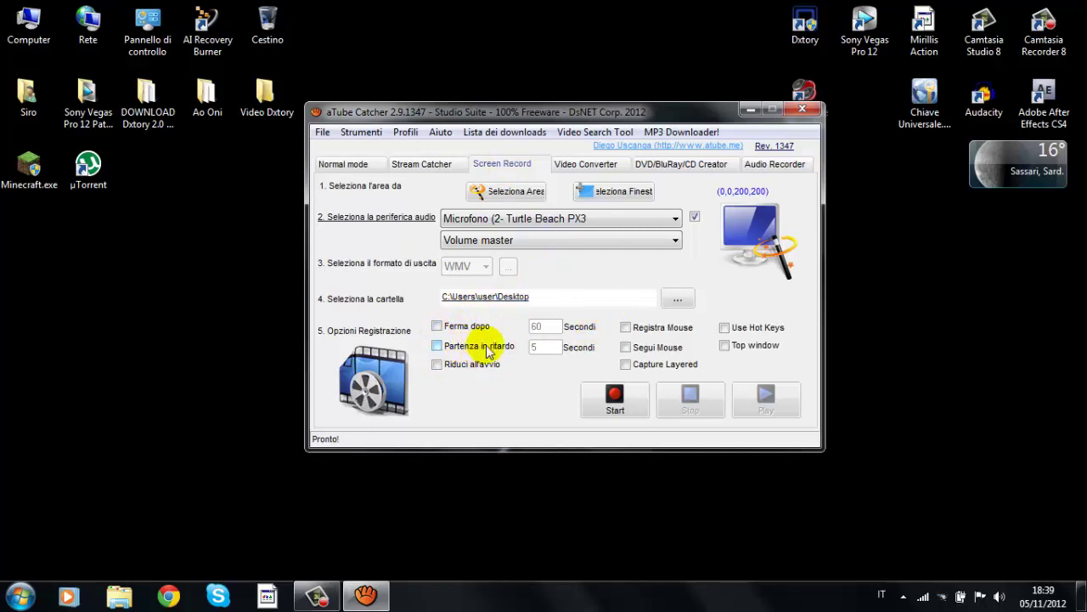
Enable the Registra Mouse option for the screen recording
{"action": "left_click", "coordinate": [627, 328]}
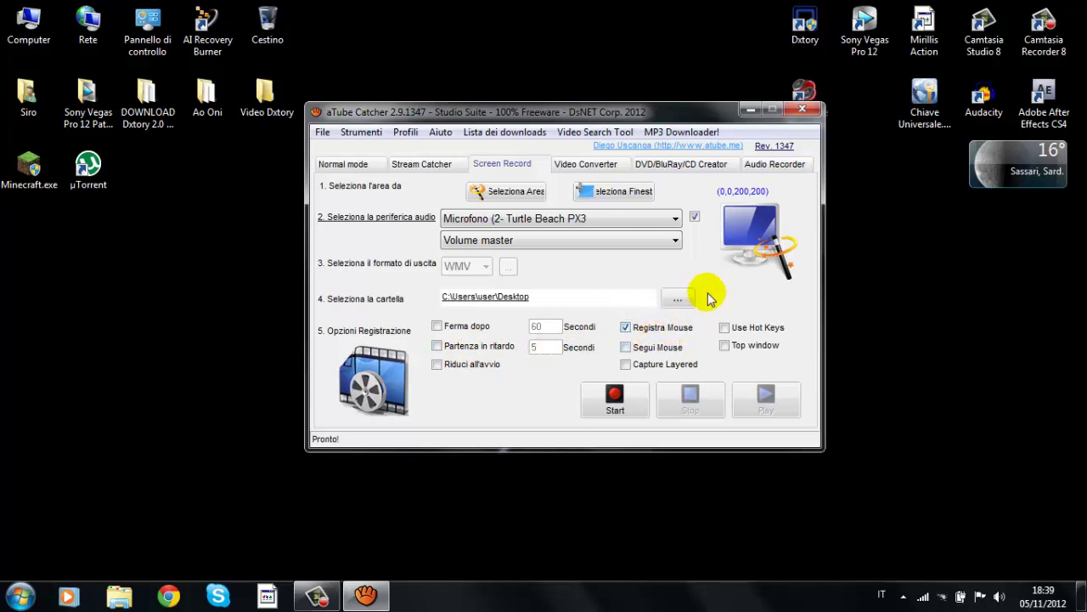
{"action": "left_click_drag", "start_coordinate": [631, 114], "coordinate": [603, 148]}
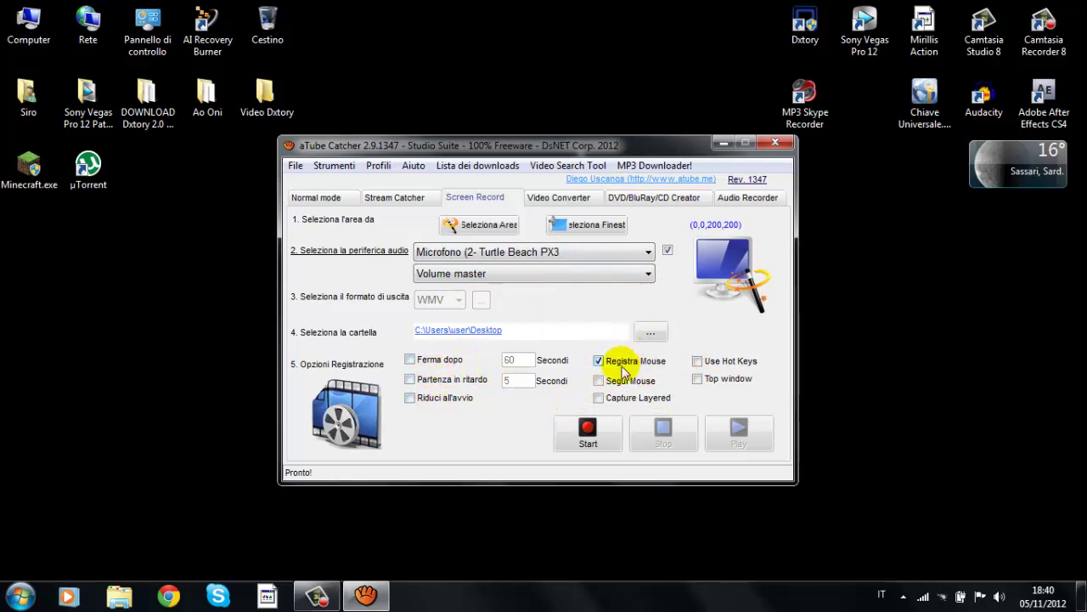
Show the Video Converter and check its list of output formats
{"action": "left_click", "coordinate": [564, 203]}
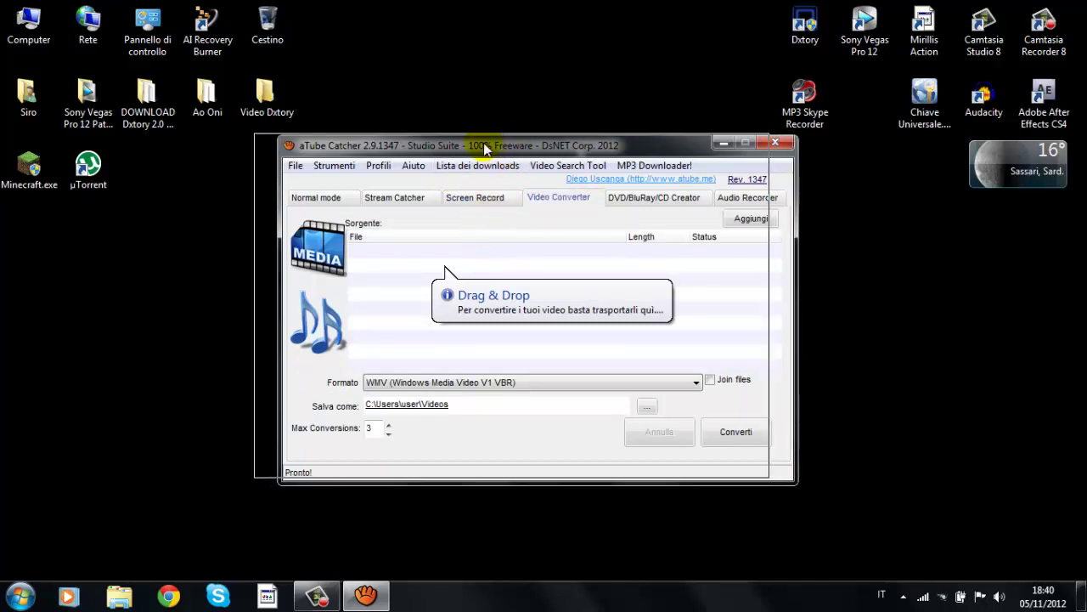
{"action": "left_click_drag", "start_coordinate": [510, 143], "coordinate": [481, 137]}
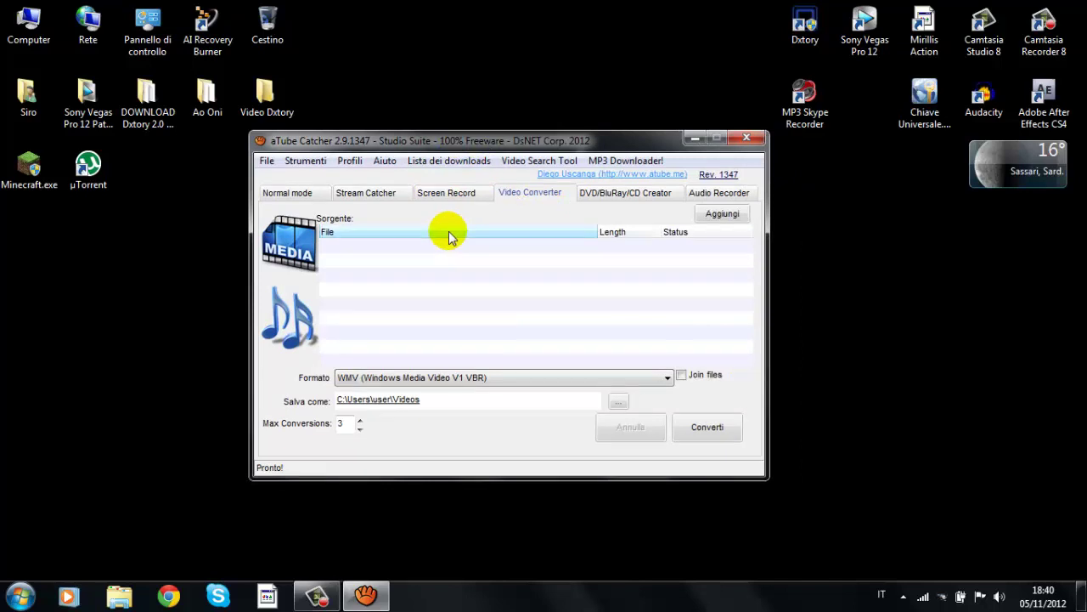
{"action": "left_click", "coordinate": [468, 377]}
{"action": "left_click", "coordinate": [468, 379]}
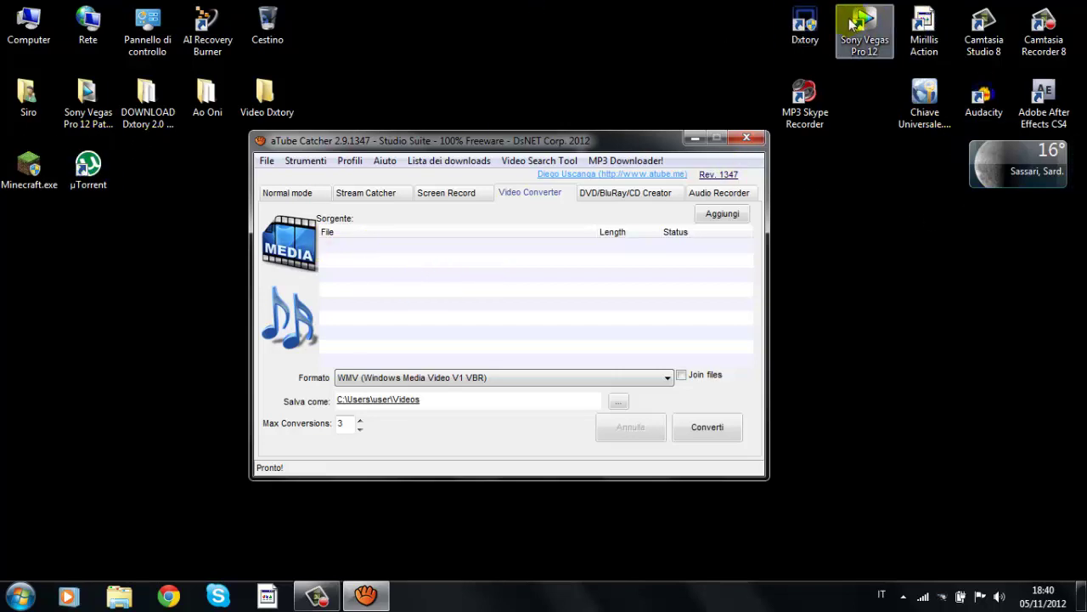
Search the computer for "video" and open the Video library to find a file to convert
{"action": "left_click", "coordinate": [18, 596]}
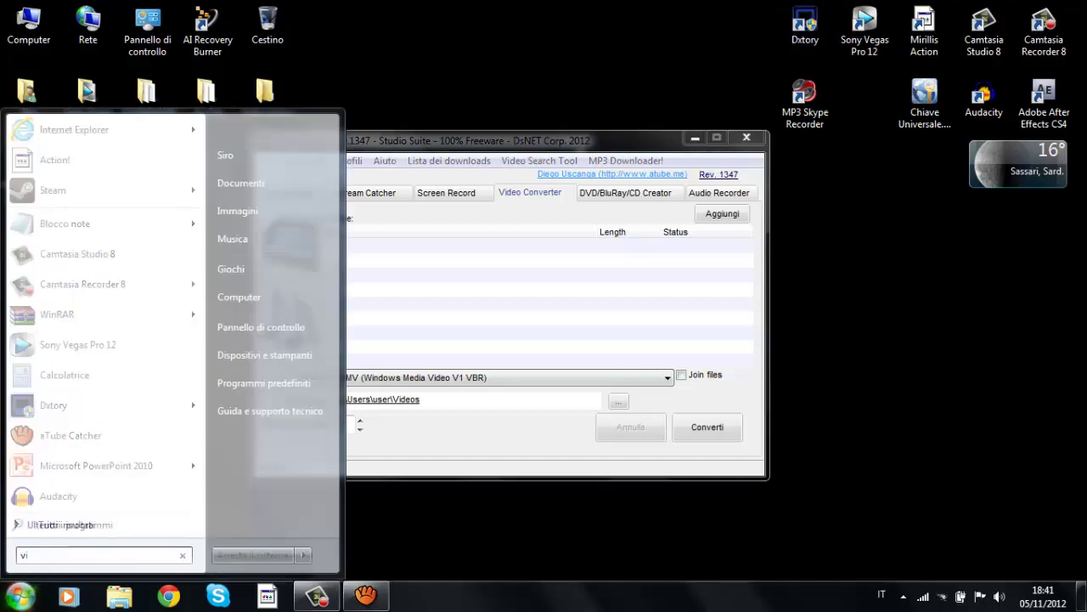
{"action": "type", "text": "video"}
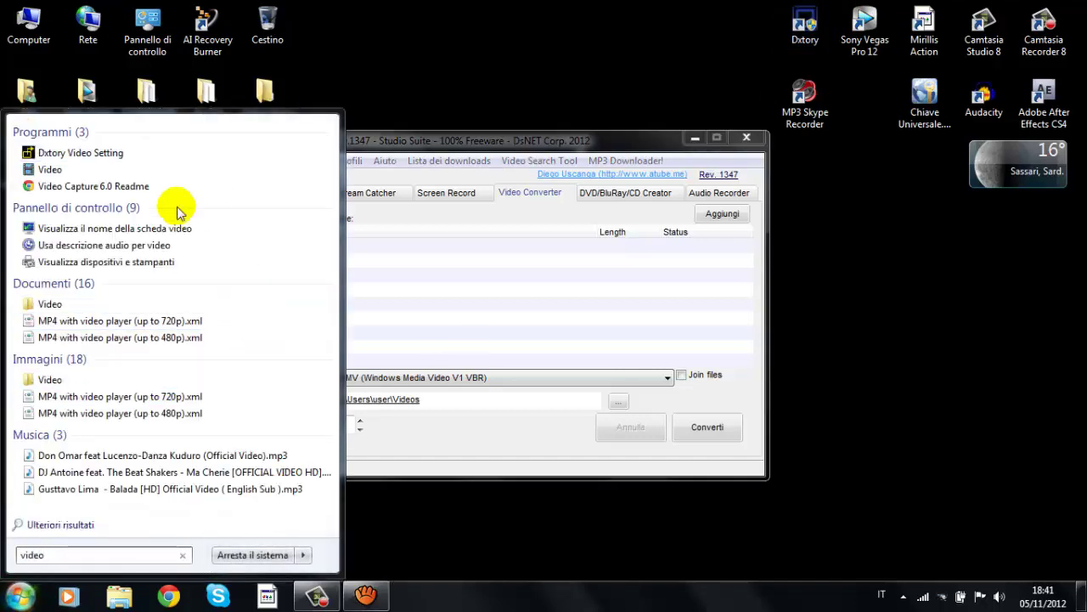
{"action": "left_click", "coordinate": [141, 177]}
{"action": "scroll", "coordinate": [616, 212], "scroll_direction": "down", "scroll_amount": 1}
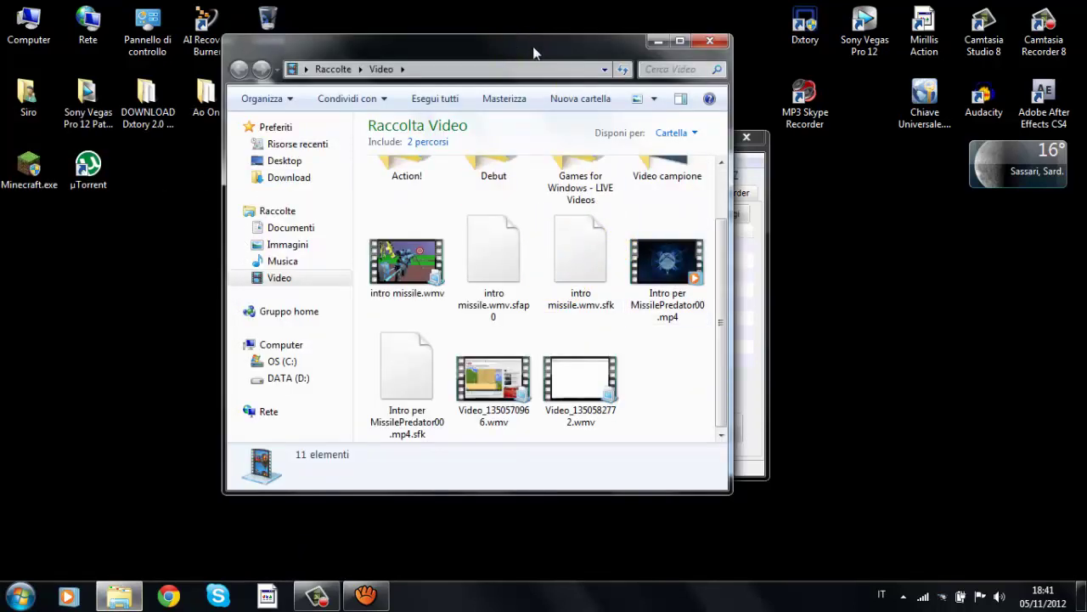
Add Intro per MissilePredator00.mp4 from the Video library to the converter's source list and close the library window
{"action": "left_click_drag", "start_coordinate": [533, 53], "coordinate": [959, 85]}
{"action": "left_click_drag", "start_coordinate": [1071, 286], "coordinate": [404, 271]}
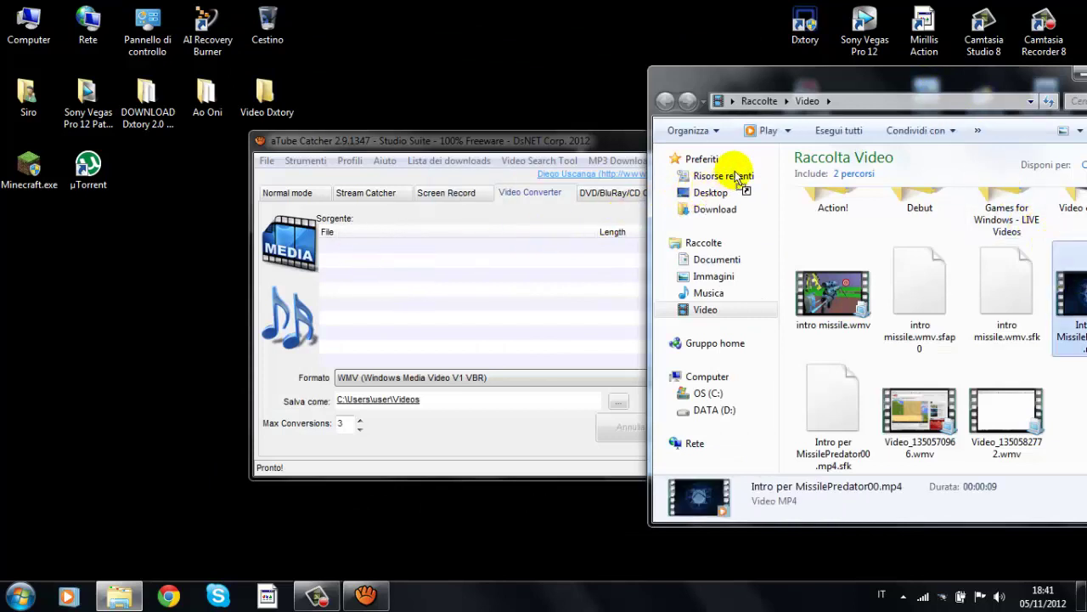
{"action": "left_click_drag", "start_coordinate": [850, 82], "coordinate": [361, 80]}
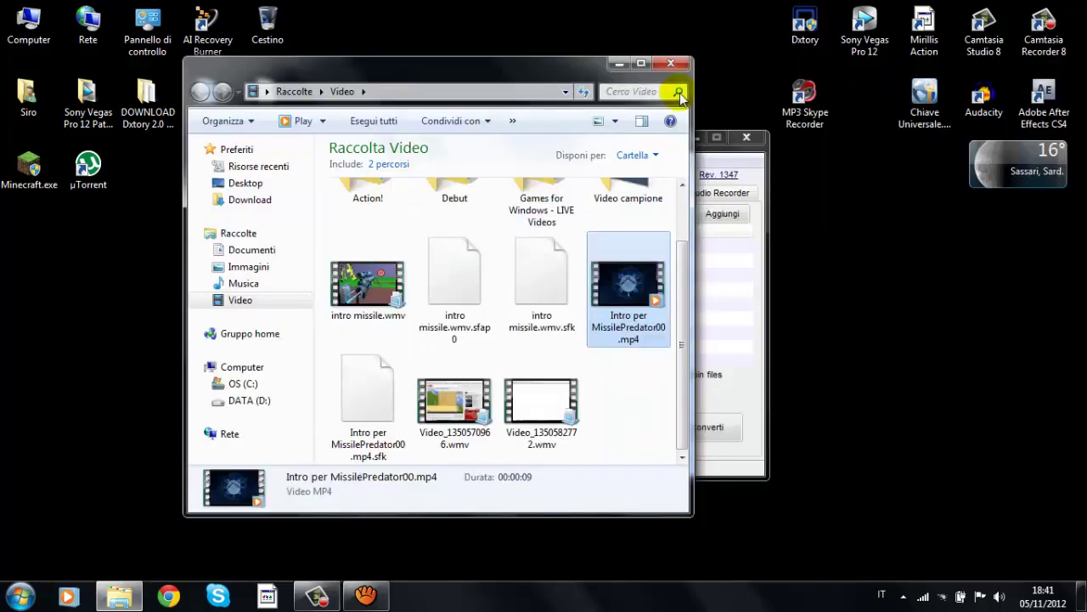
{"action": "left_click", "coordinate": [667, 66]}
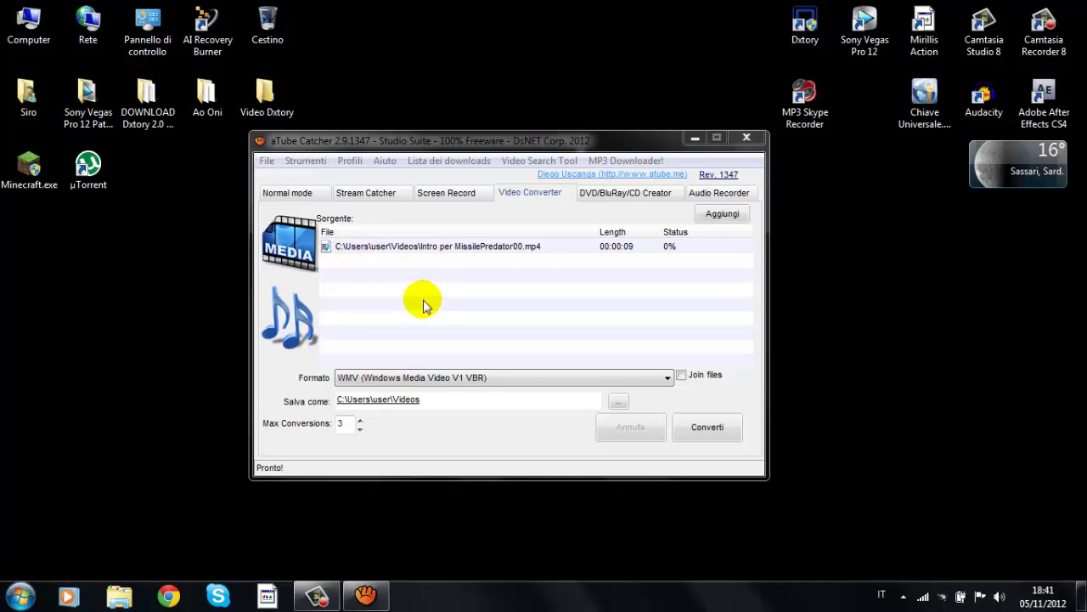
Choose WMV (Windows Media Video V1 VBR) as the output format and convert the listed video
{"action": "left_click", "coordinate": [414, 377]}
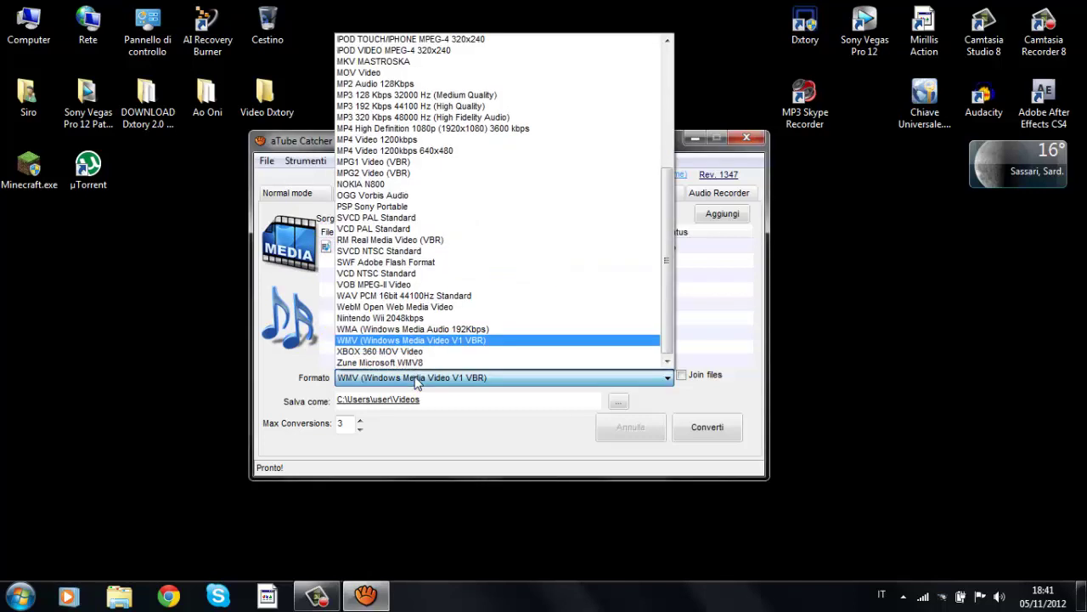
{"action": "double_click", "coordinate": [359, 384]}
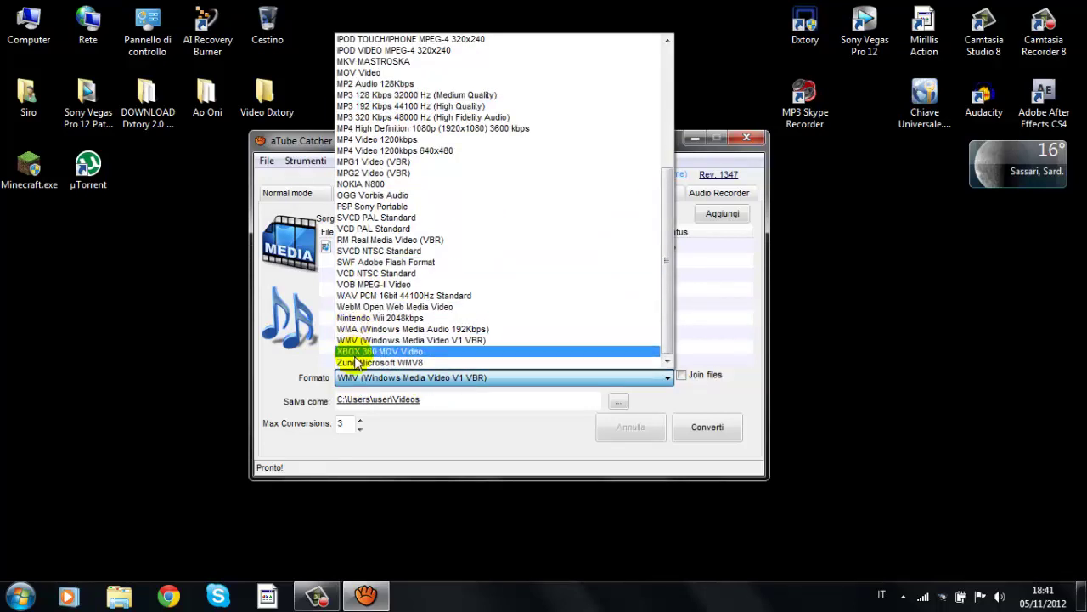
{"action": "left_click", "coordinate": [376, 340]}
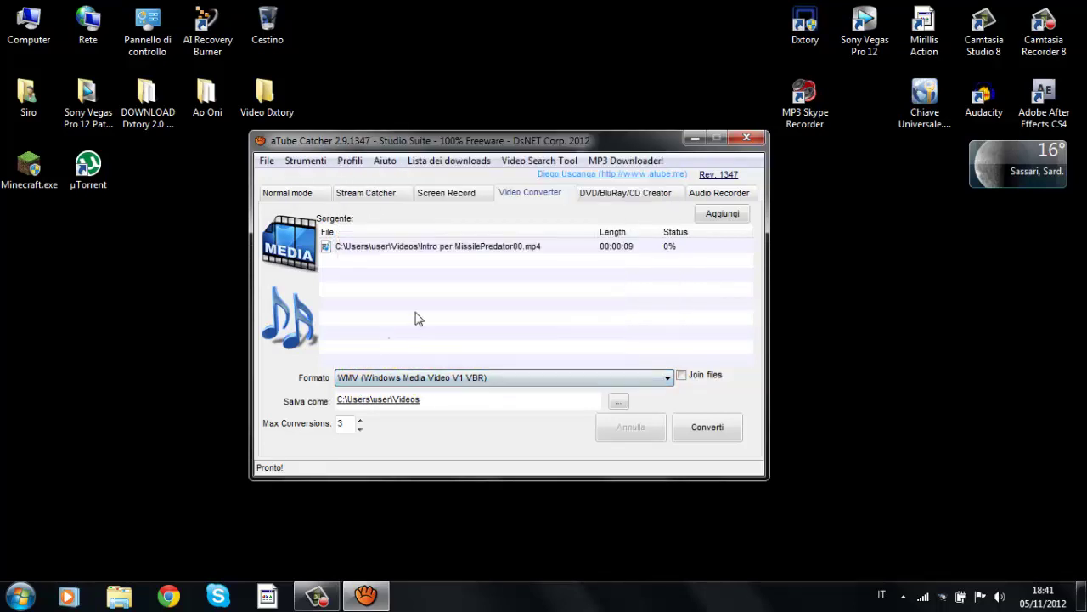
{"action": "left_click", "coordinate": [728, 433]}
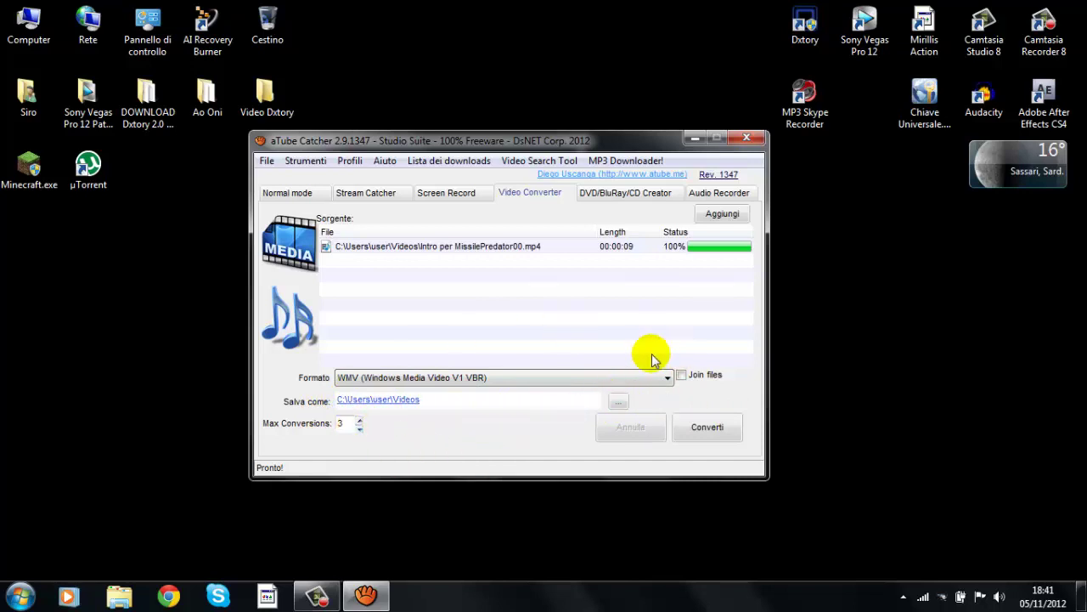
Set the converter's maximum number of conversions to 10
{"action": "left_click_drag", "start_coordinate": [576, 145], "coordinate": [563, 125]}
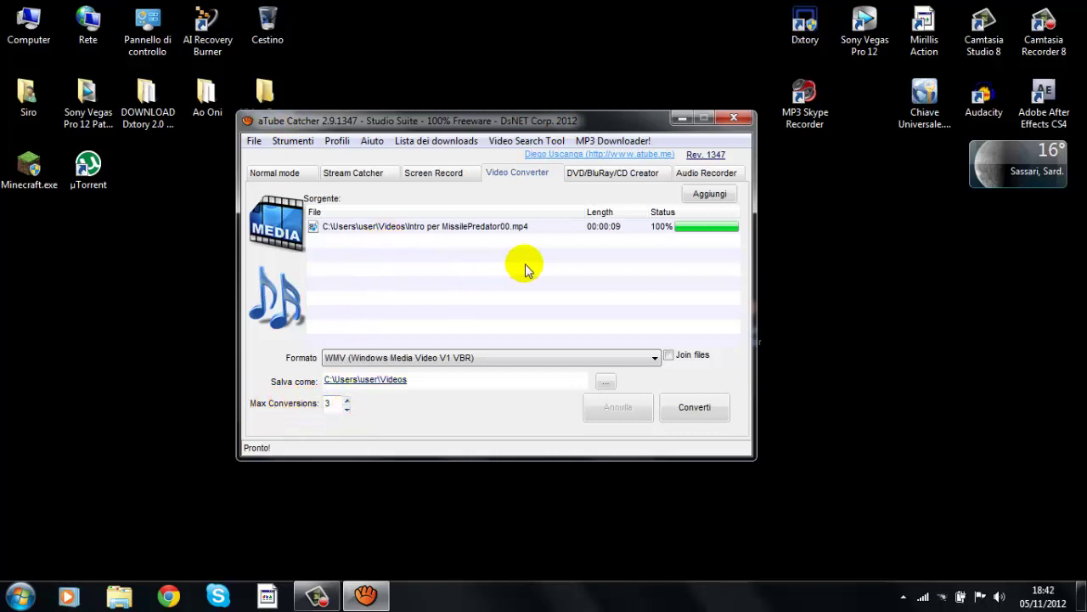
{"action": "left_click", "coordinate": [347, 407]}
{"action": "left_click", "coordinate": [348, 409]}
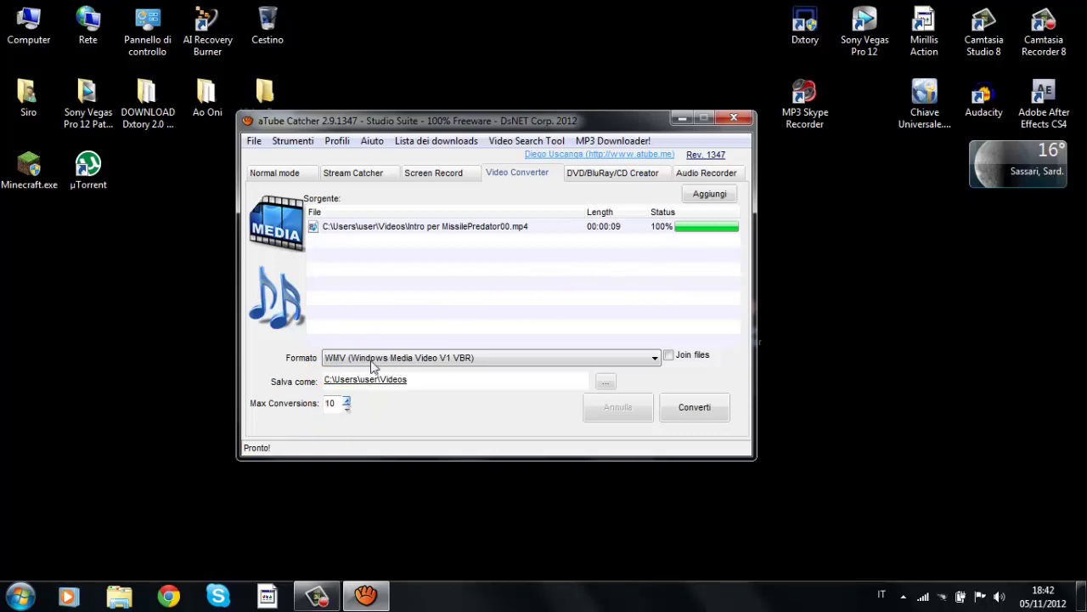
Show the DVD/BluRay/CD Creator and review the burning devices it offers
{"action": "left_click", "coordinate": [601, 171]}
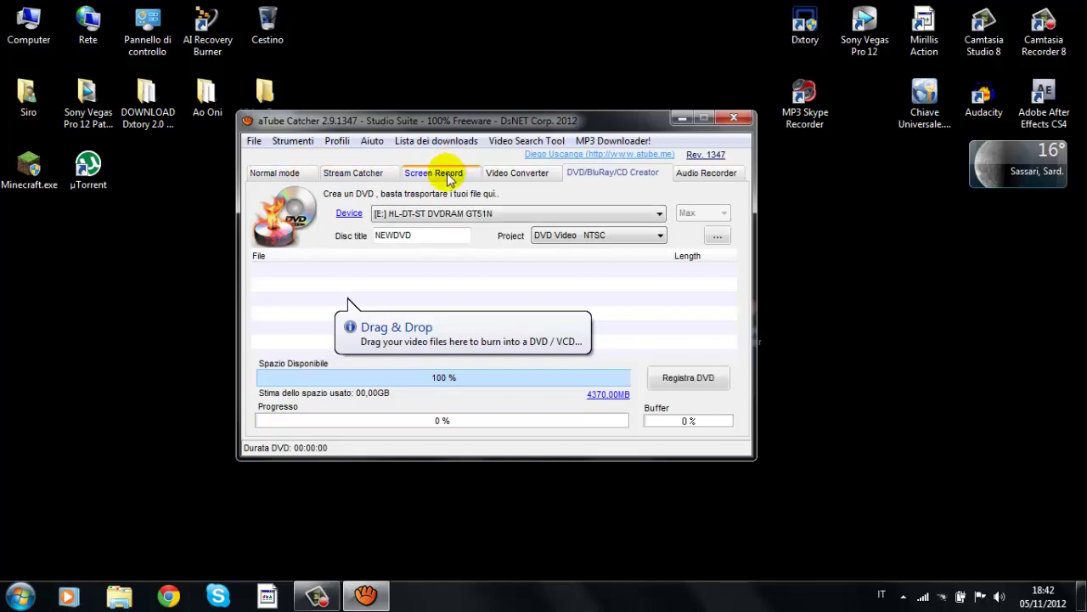
{"action": "left_click_drag", "start_coordinate": [529, 123], "coordinate": [565, 134]}
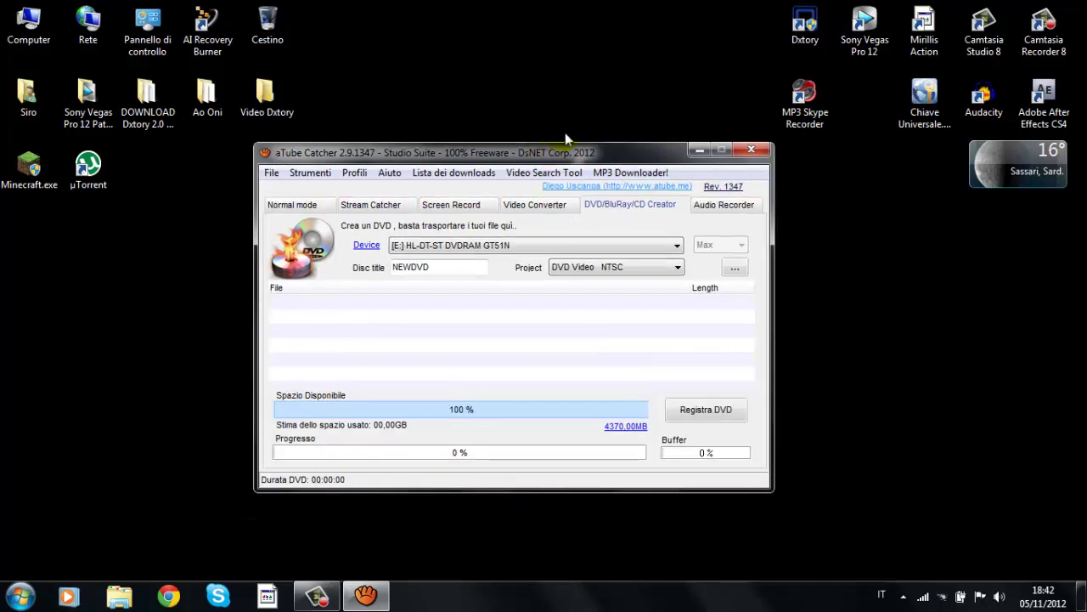
{"action": "left_click_drag", "start_coordinate": [476, 151], "coordinate": [481, 101]}
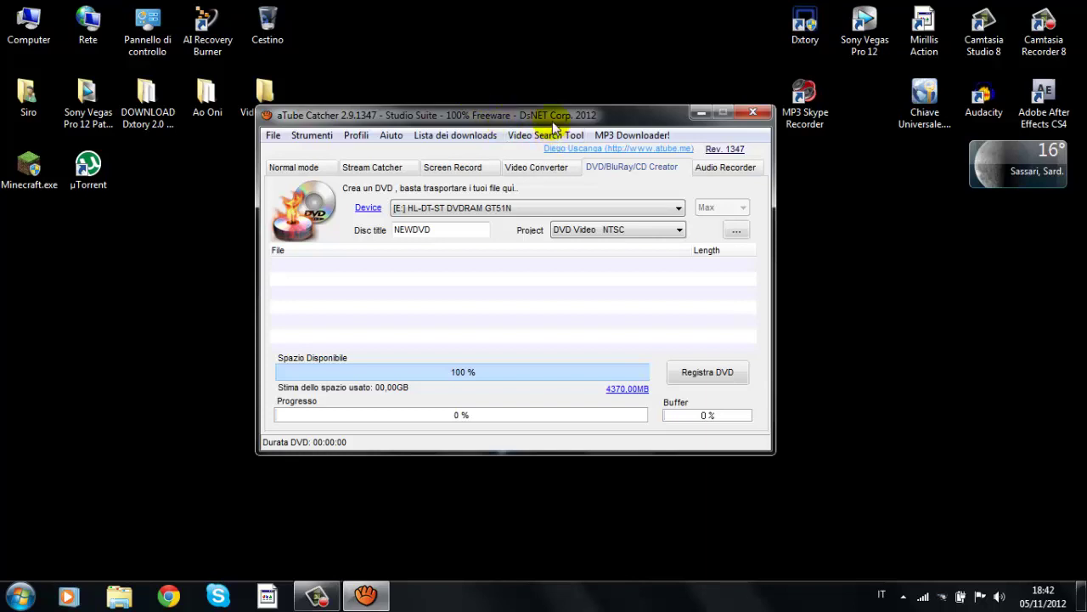
{"action": "left_click_drag", "start_coordinate": [552, 122], "coordinate": [502, 128]}
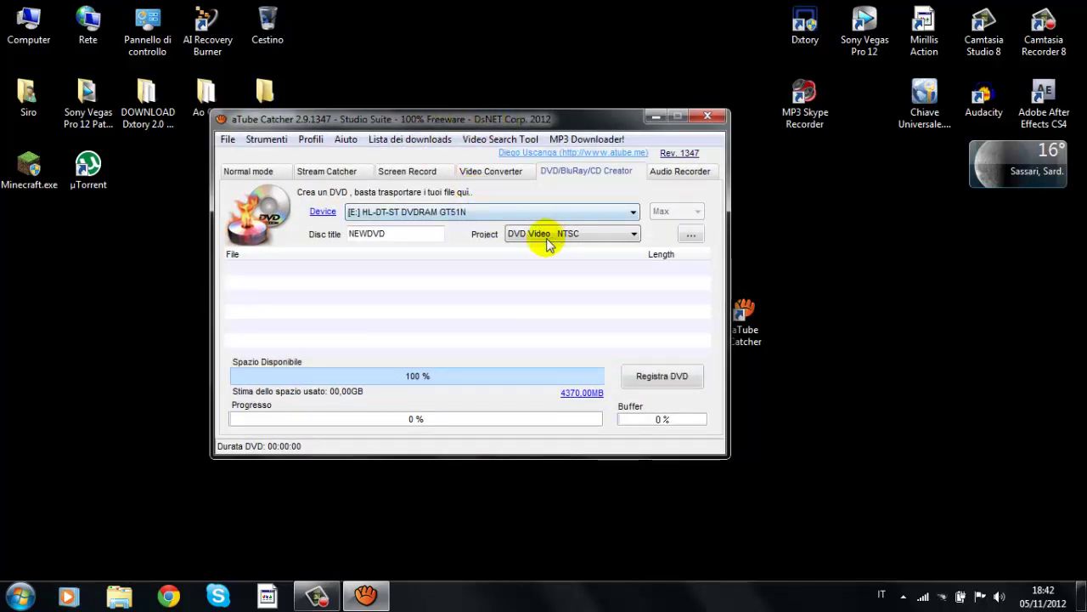
{"action": "left_click", "coordinate": [441, 211]}
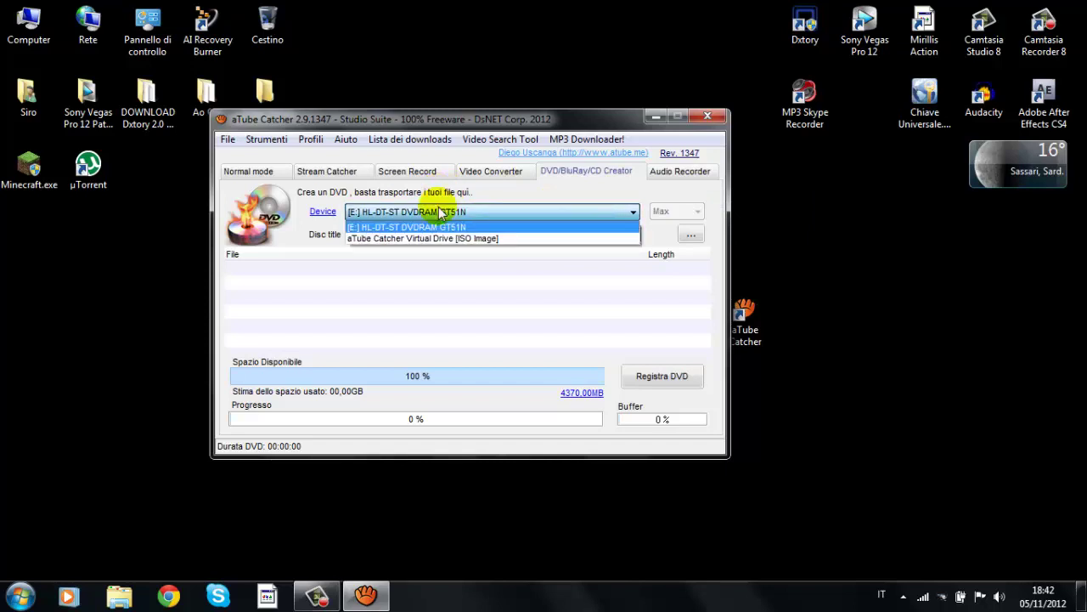
{"action": "left_click", "coordinate": [441, 211]}
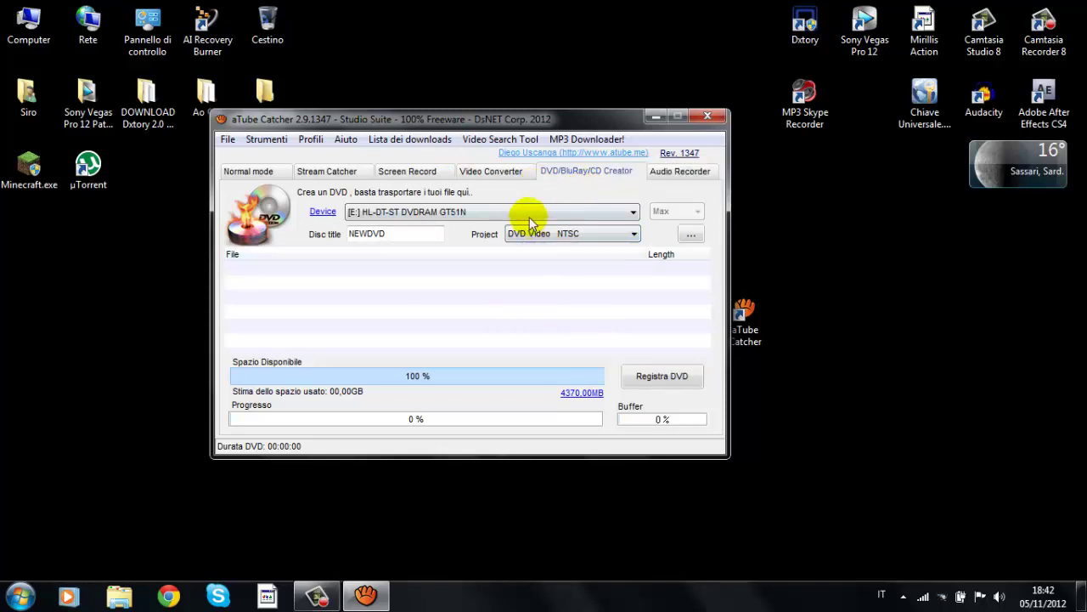
{"action": "left_click_drag", "start_coordinate": [572, 117], "coordinate": [657, 127]}
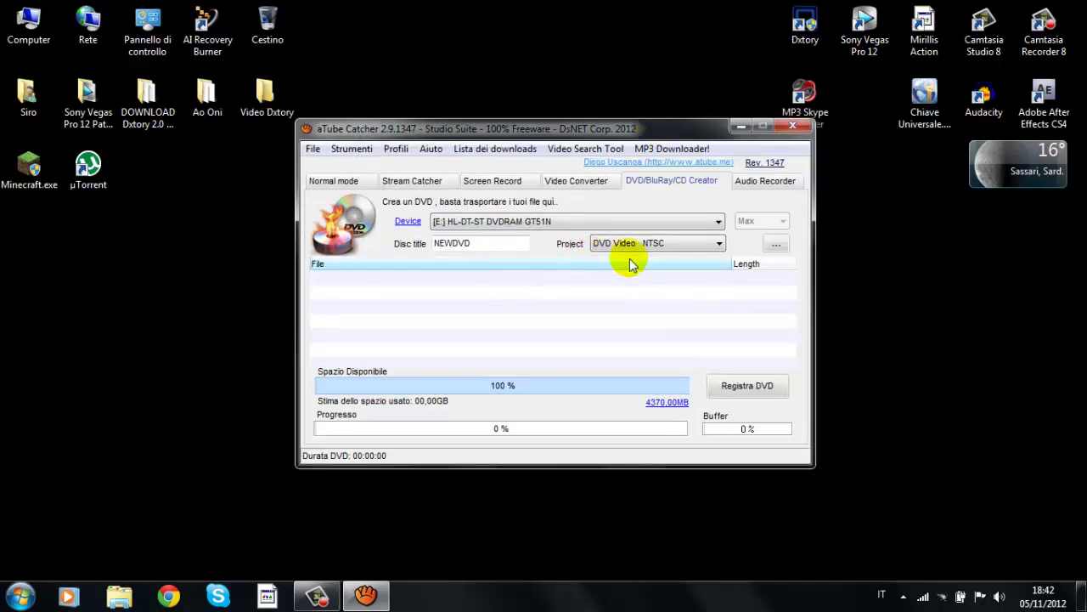
{"action": "left_click", "coordinate": [654, 221]}
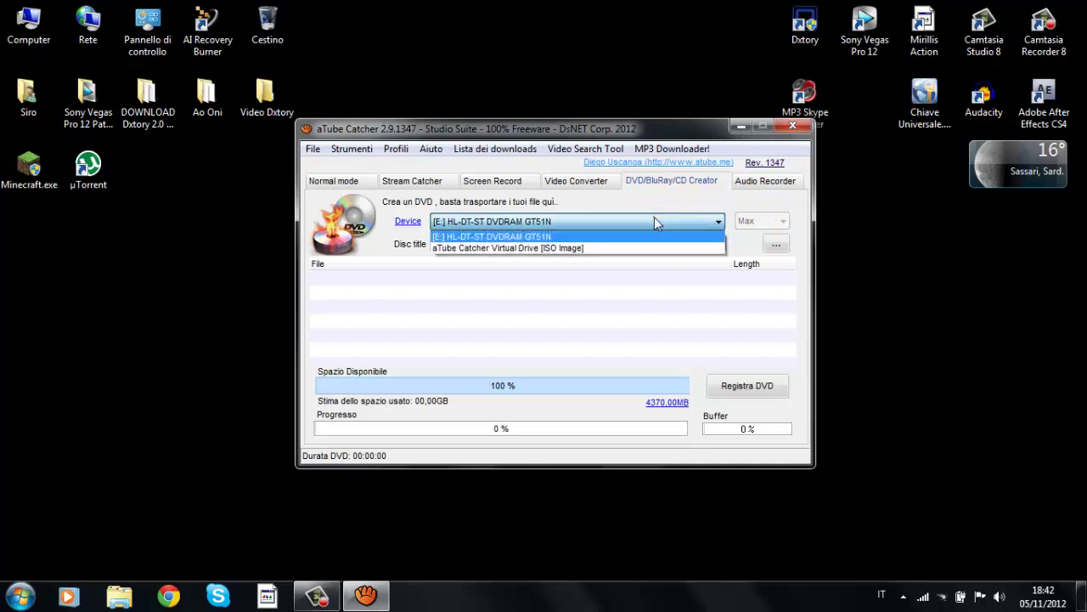
{"action": "left_click", "coordinate": [653, 219]}
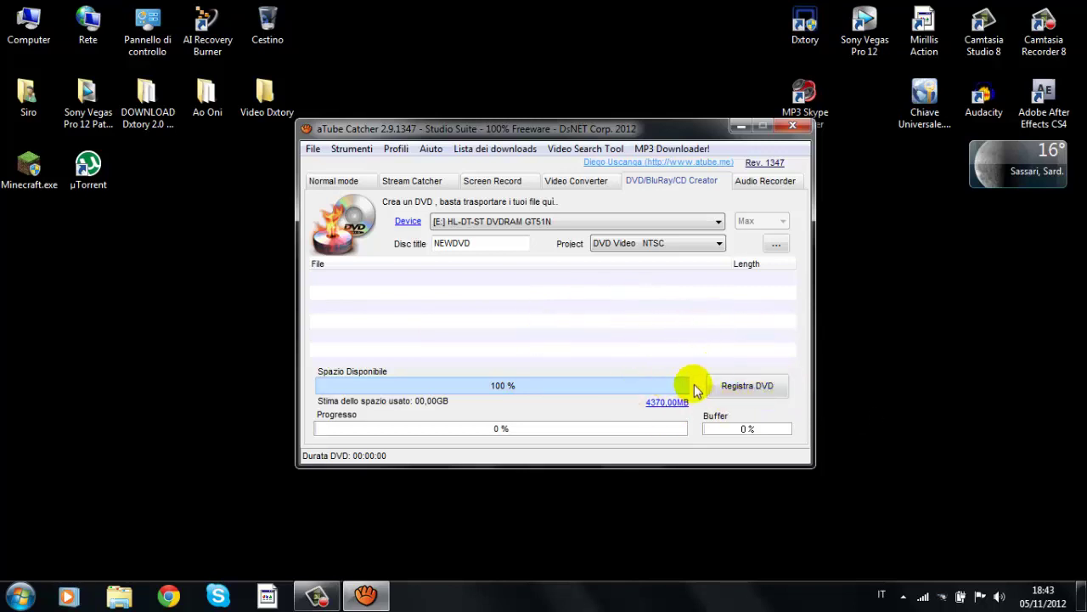
{"action": "left_click_drag", "start_coordinate": [666, 124], "coordinate": [612, 92]}
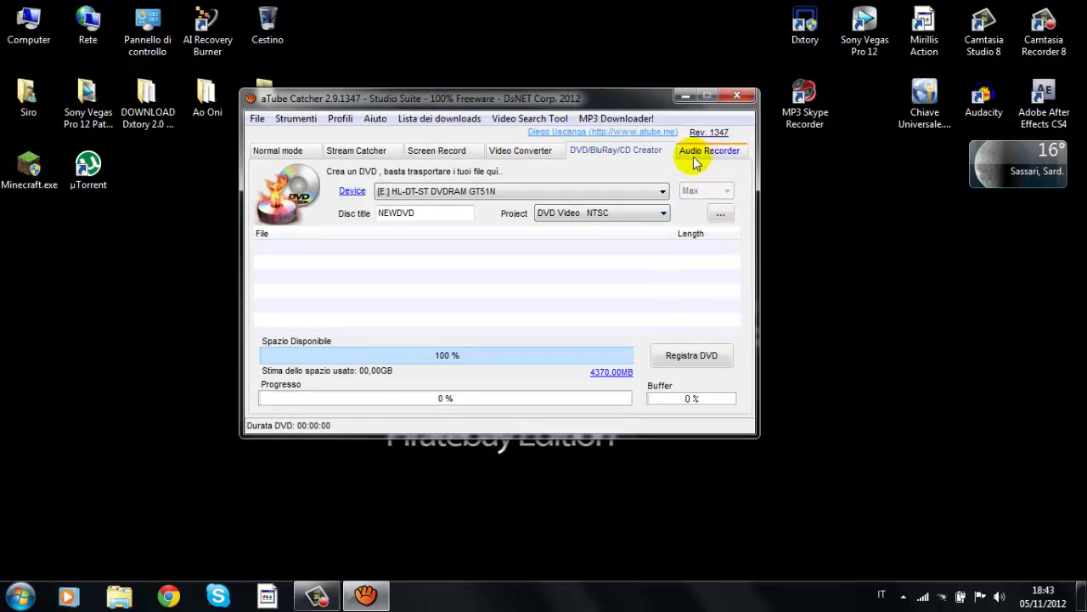
Look once more through the Normal mode, Stream Catcher, Screen Record, Video Converter and DVD/BluRay/CD Creator functions
{"action": "left_click", "coordinate": [269, 153]}
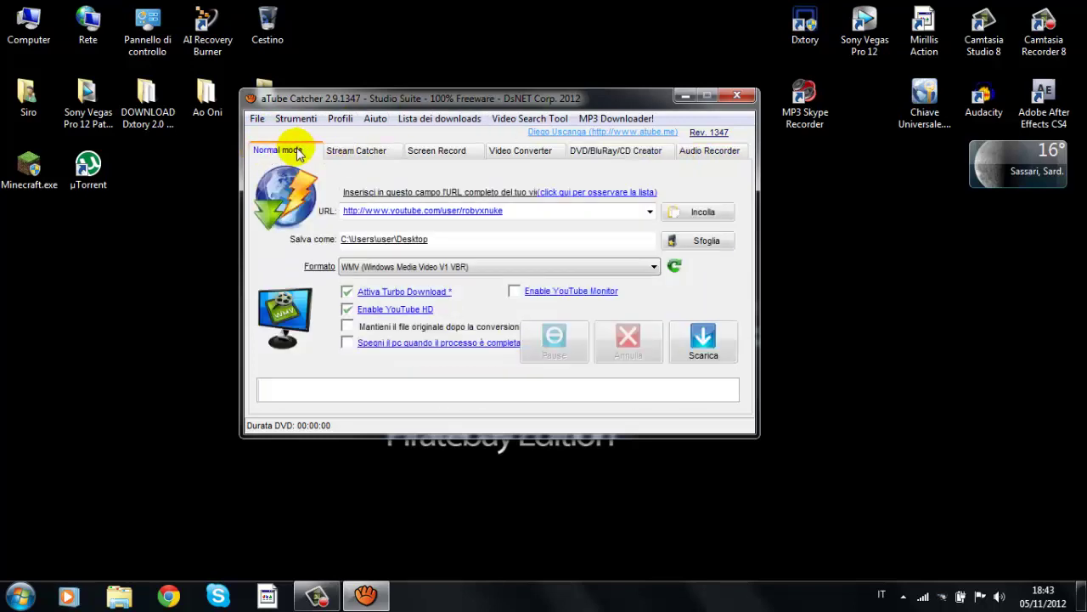
{"action": "left_click", "coordinate": [378, 151]}
{"action": "left_click", "coordinate": [280, 152]}
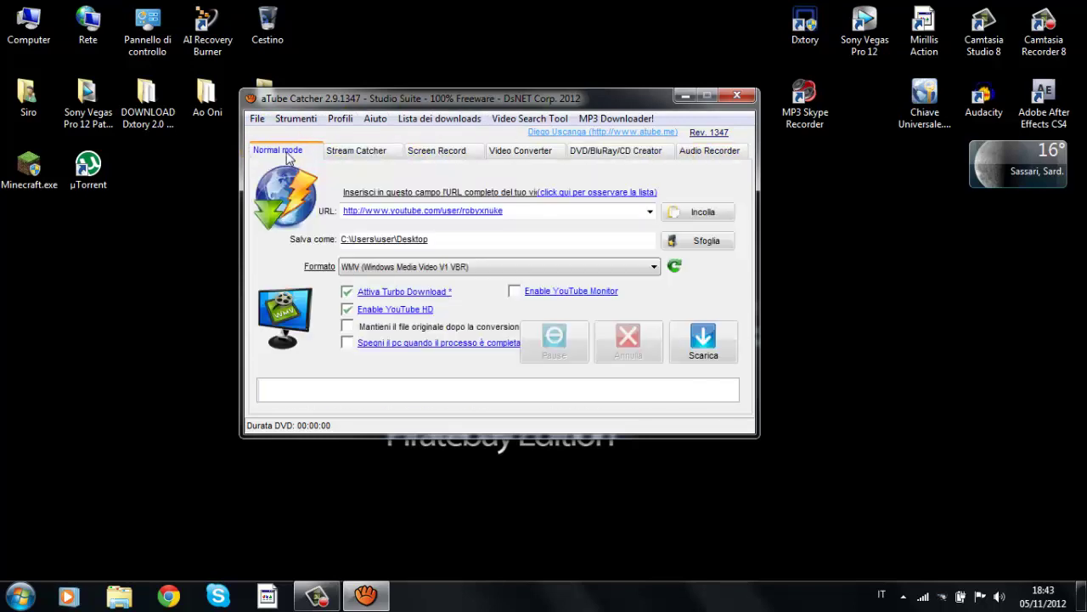
{"action": "left_click", "coordinate": [446, 152]}
{"action": "left_click", "coordinate": [520, 151]}
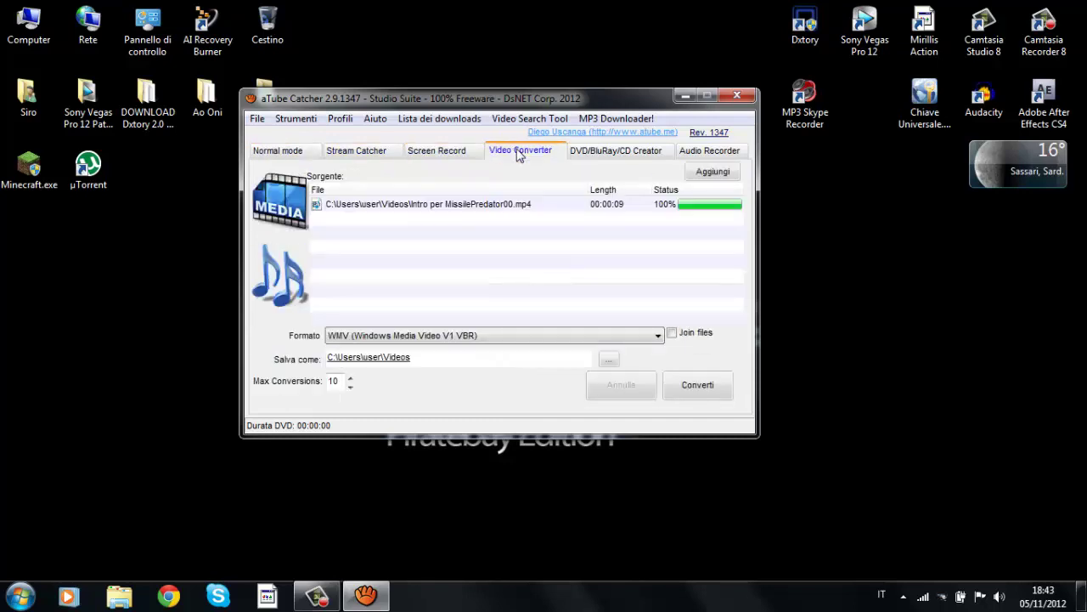
{"action": "left_click", "coordinate": [575, 153]}
{"action": "left_click", "coordinate": [705, 151]}
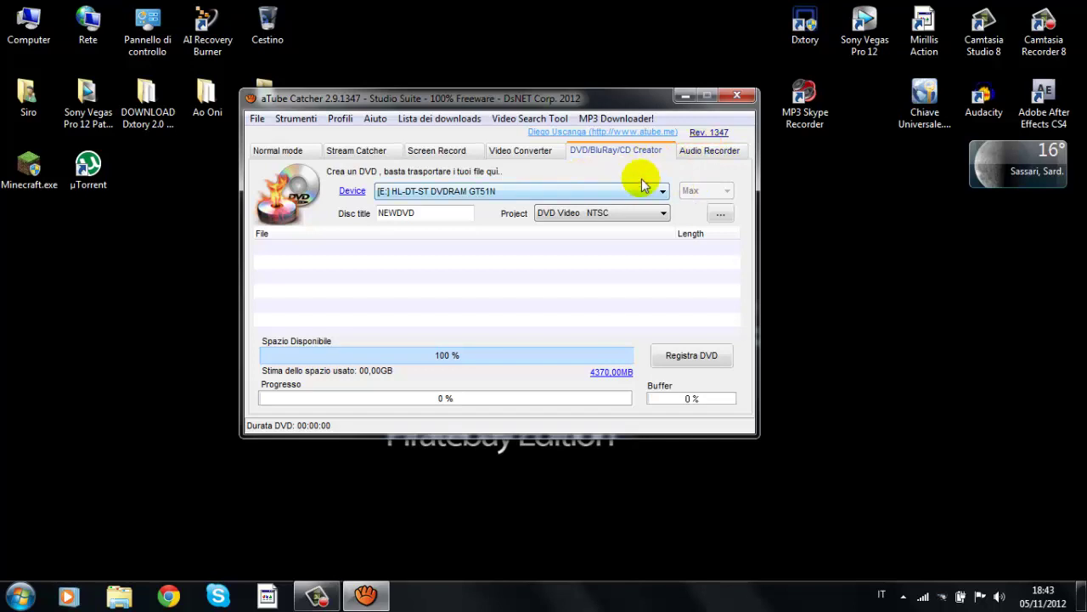
Show the Audio Recorder and look over its audio device and output settings
{"action": "left_click", "coordinate": [717, 154]}
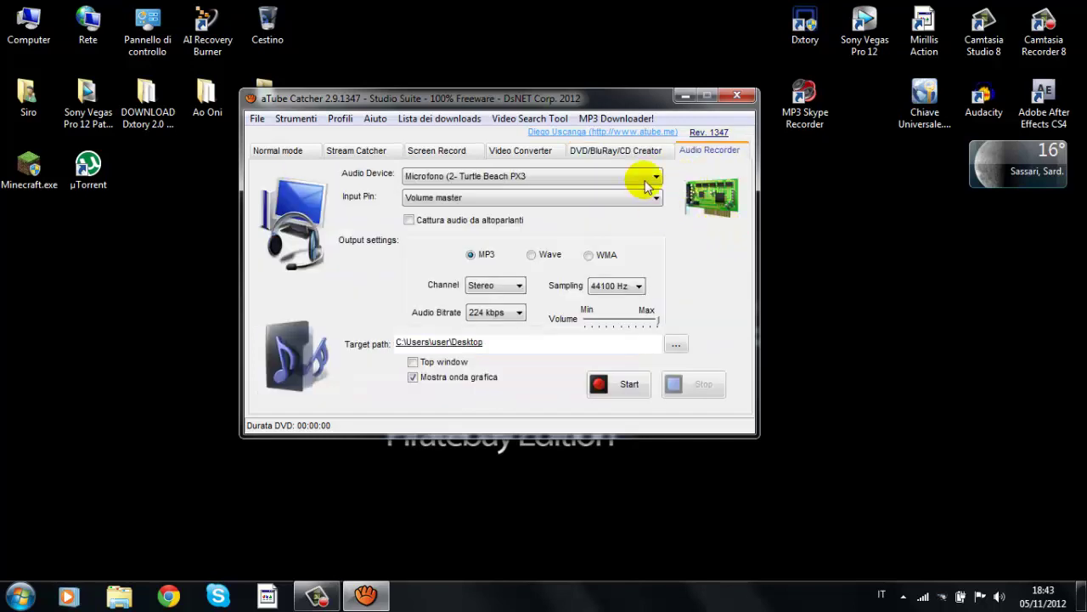
{"action": "left_click_drag", "start_coordinate": [592, 101], "coordinate": [627, 105]}
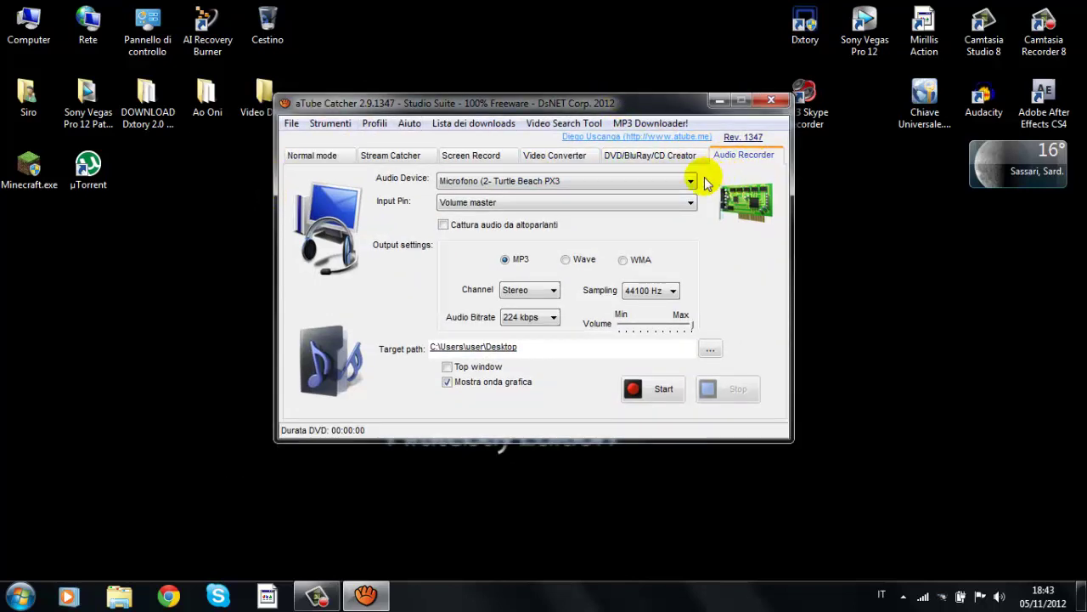
{"action": "left_click_drag", "start_coordinate": [983, 98], "coordinate": [962, 124]}
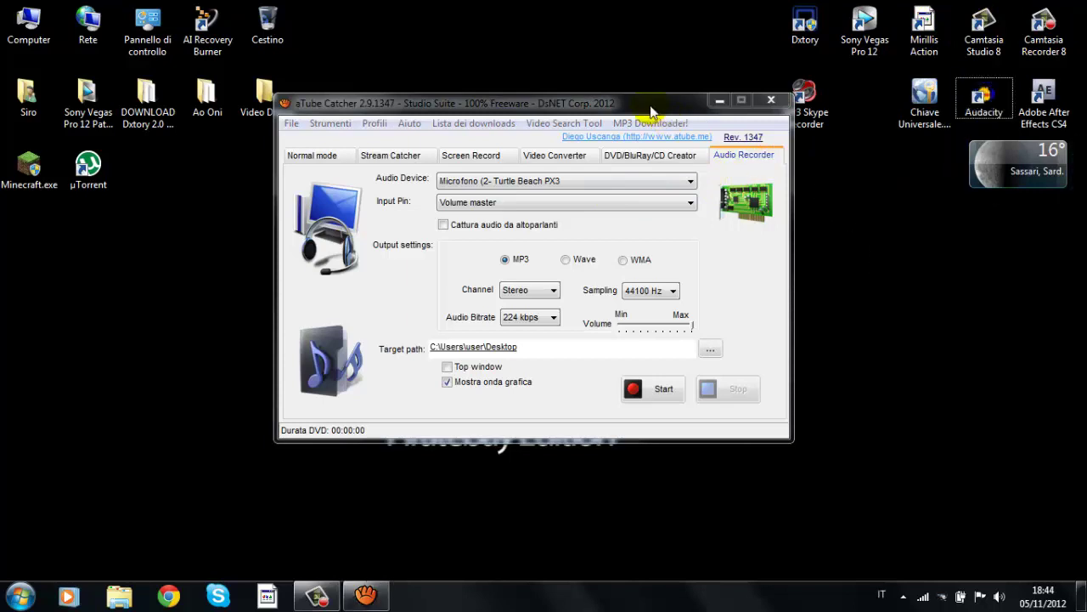
{"action": "left_click_drag", "start_coordinate": [645, 107], "coordinate": [613, 124]}
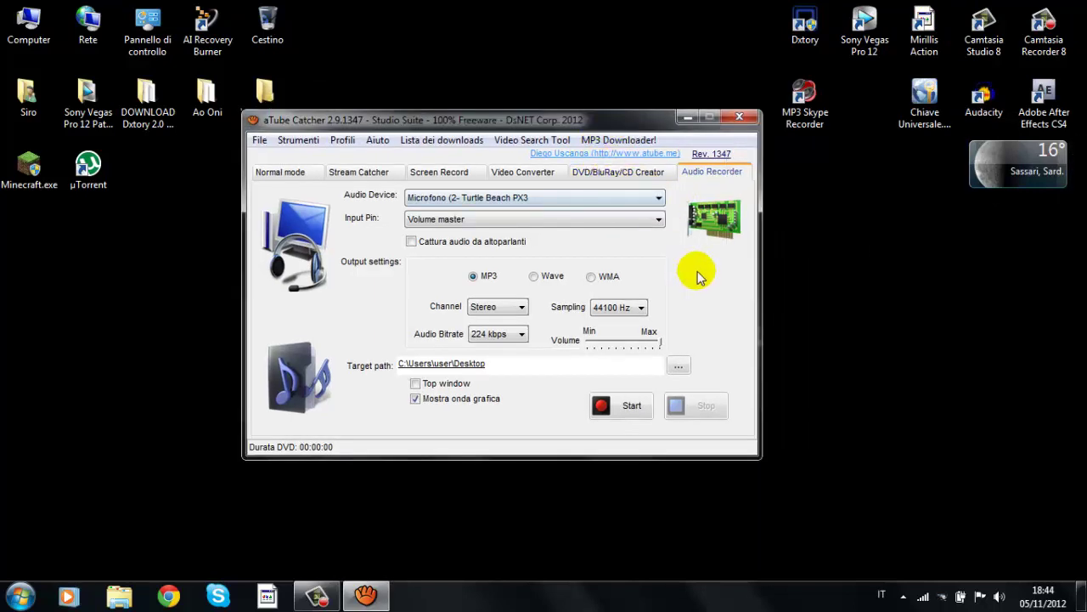
Review the Audio Recorder's available audio devices and input pins, keeping Volume master as the input pin
{"action": "left_click", "coordinate": [551, 200]}
{"action": "left_click", "coordinate": [551, 202]}
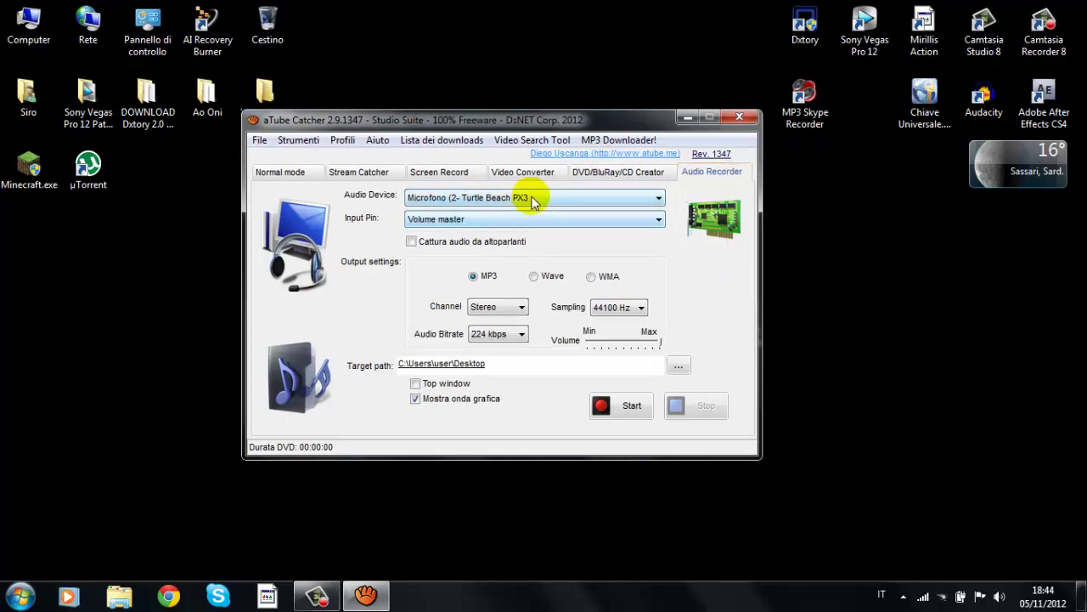
{"action": "left_click", "coordinate": [490, 223]}
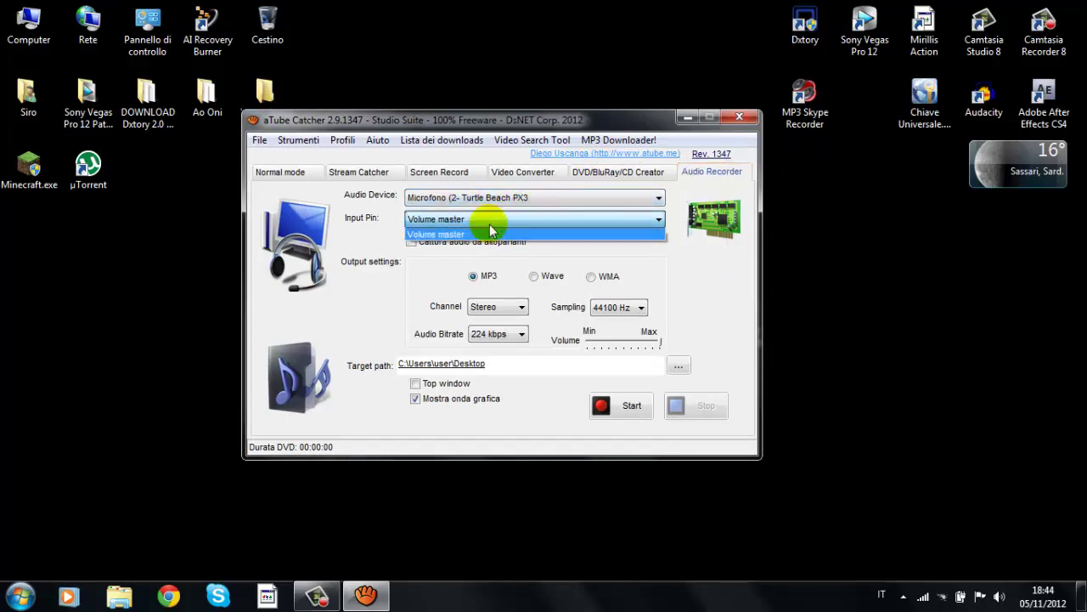
{"action": "left_click", "coordinate": [450, 233]}
{"action": "left_click", "coordinate": [467, 220]}
{"action": "left_click", "coordinate": [467, 220]}
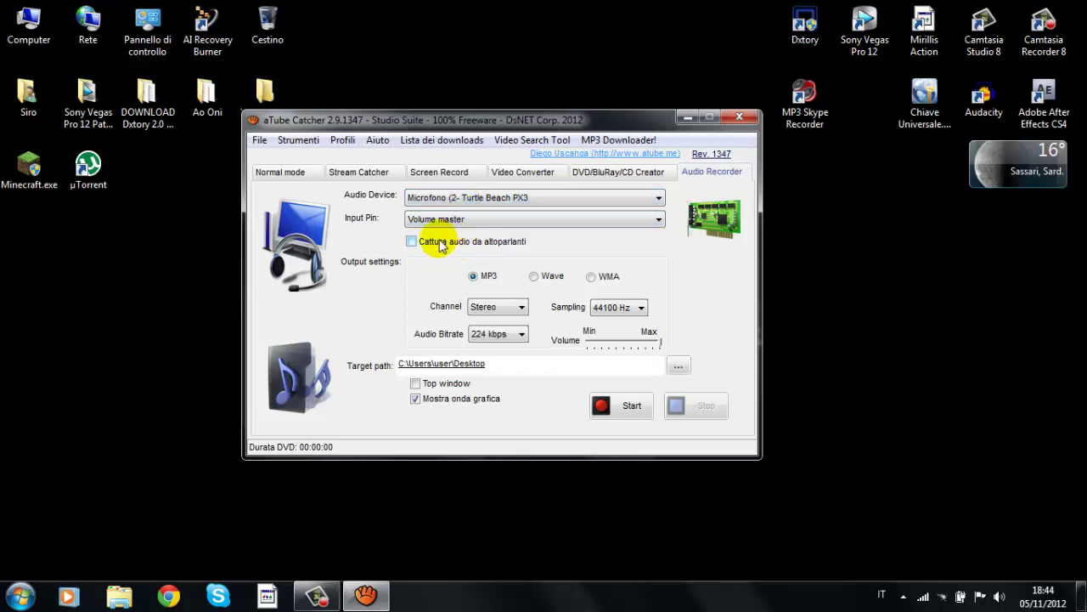
Demonstrate the option for capturing audio from the speakers, leaving it switched off
{"action": "left_click", "coordinate": [439, 243]}
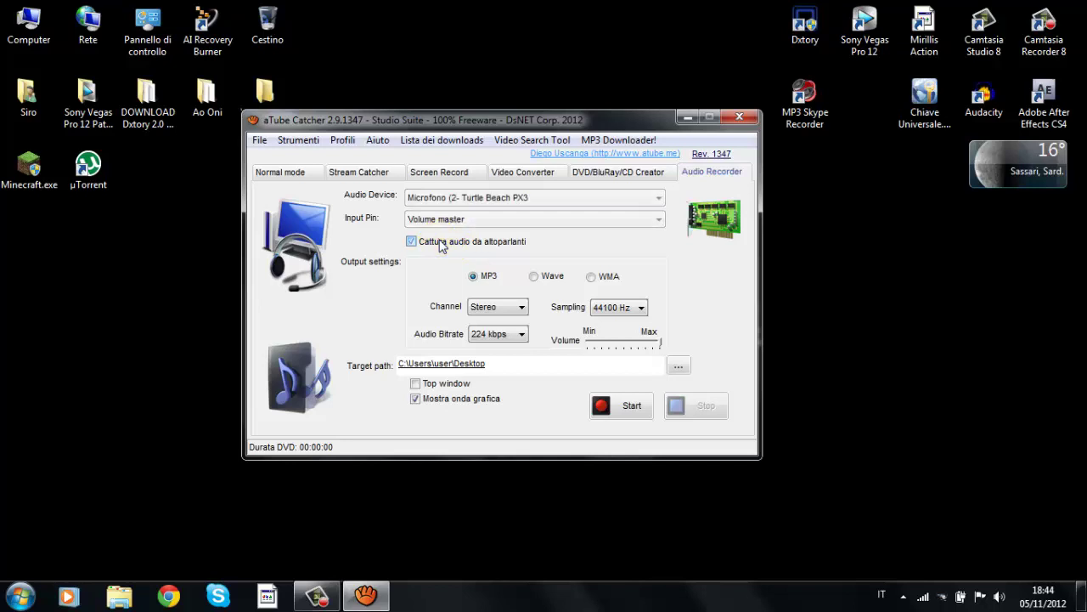
{"action": "left_click", "coordinate": [439, 243]}
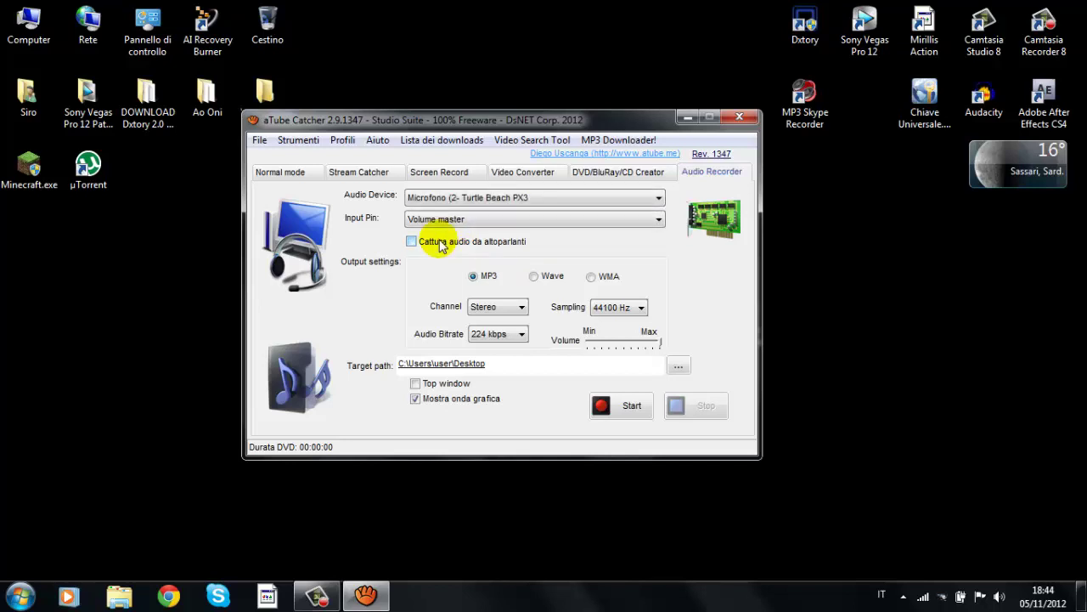
{"action": "left_click", "coordinate": [439, 243]}
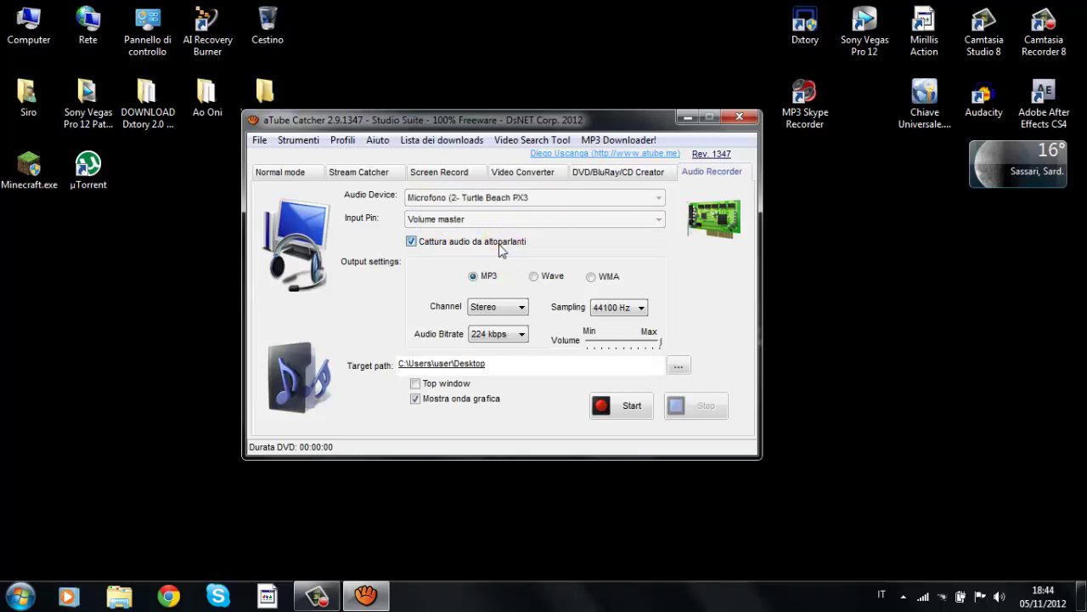
{"action": "left_click", "coordinate": [499, 244]}
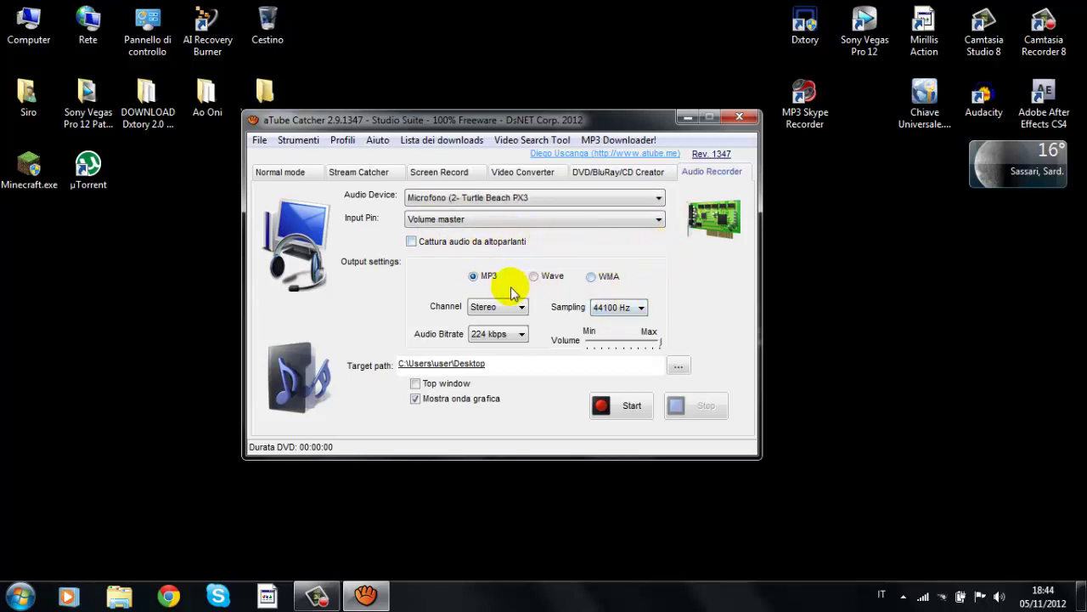
Review the channel, sampling, audio bitrate and volume settings for the MP3 output, keeping the channel on Stereo
{"action": "left_click", "coordinate": [486, 311]}
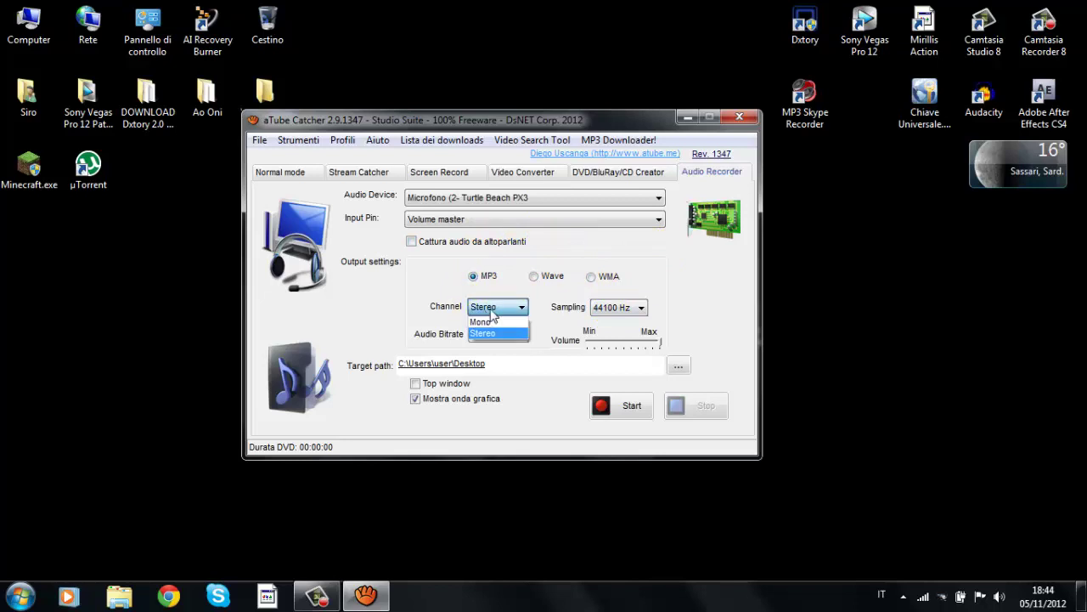
{"action": "left_click", "coordinate": [489, 333]}
{"action": "left_click", "coordinate": [513, 315]}
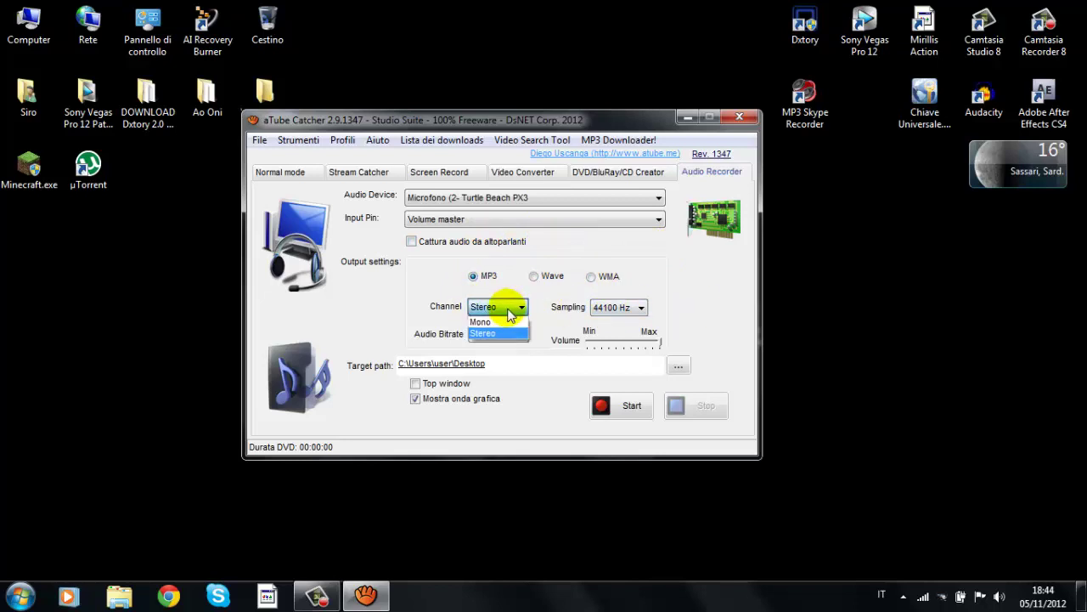
{"action": "left_click", "coordinate": [484, 333]}
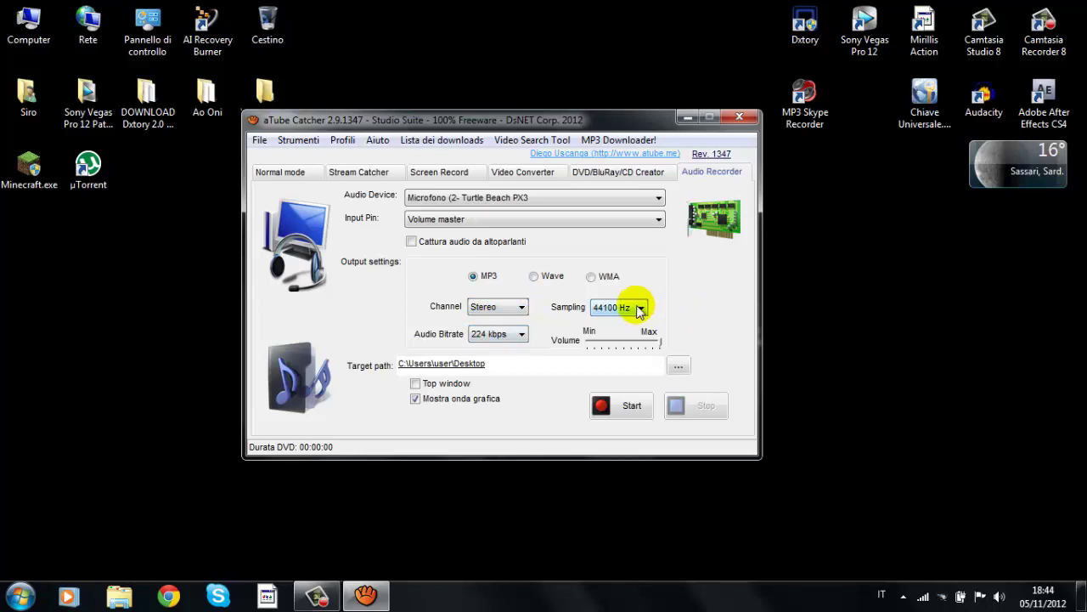
{"action": "left_click", "coordinate": [639, 311]}
{"action": "left_click", "coordinate": [612, 333]}
{"action": "left_click", "coordinate": [520, 335]}
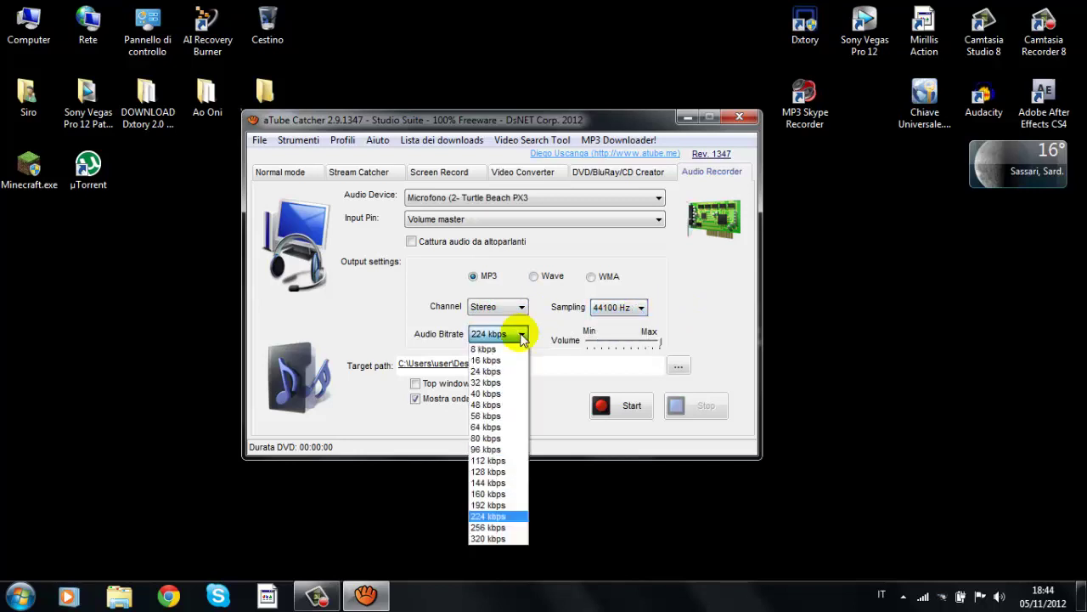
{"action": "left_click", "coordinate": [522, 337]}
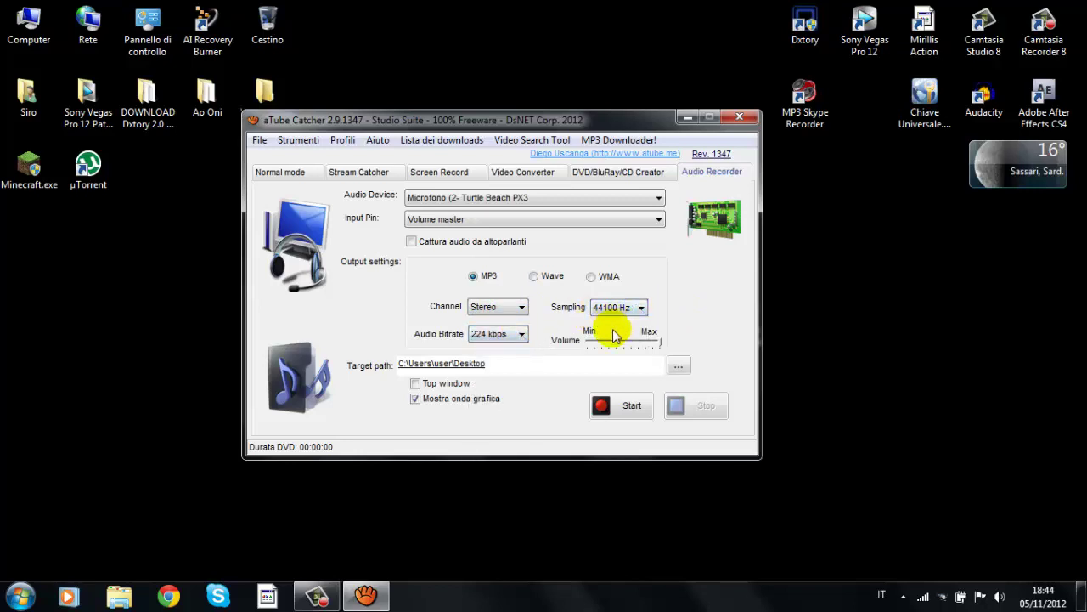
{"action": "left_click", "coordinate": [659, 345]}
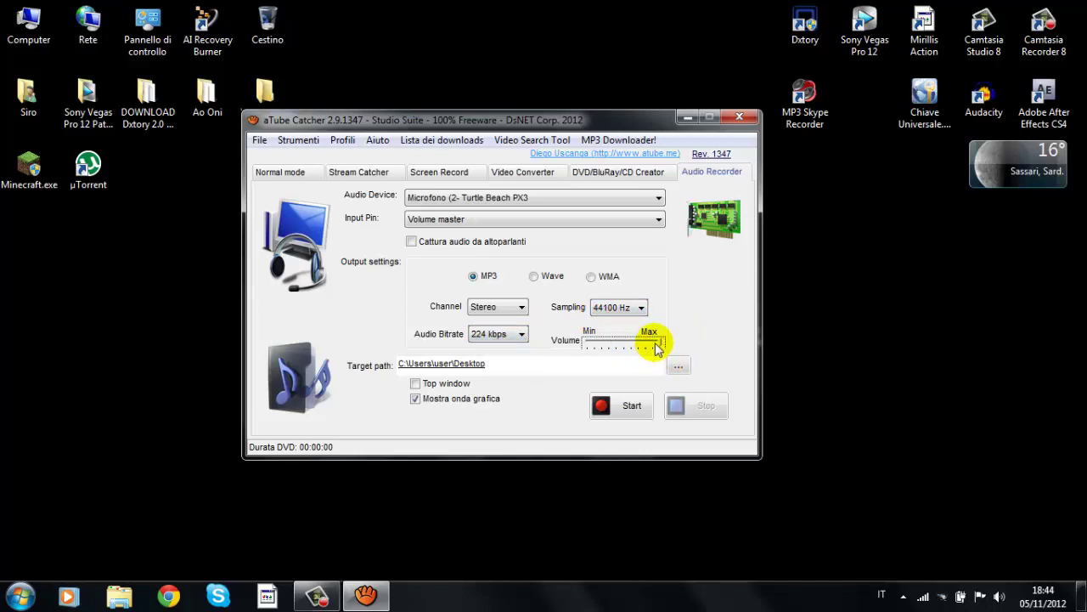
{"action": "left_click_drag", "start_coordinate": [656, 346], "coordinate": [625, 343]}
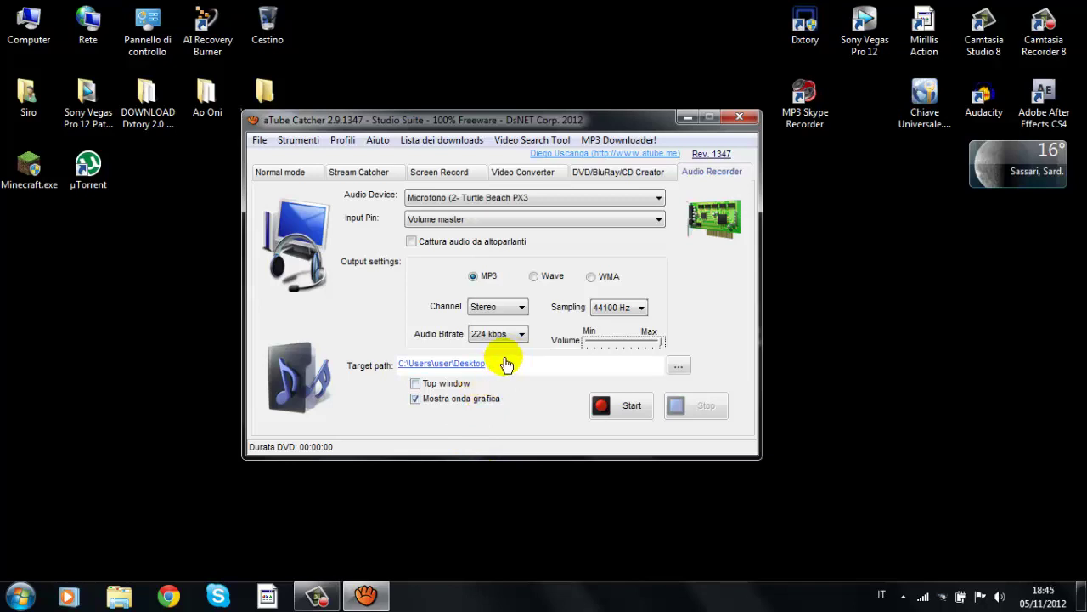
Return to Normal mode and look through the File, Strumenti, Profili and Aiuto commands
{"action": "left_click", "coordinate": [278, 172]}
{"action": "left_click", "coordinate": [259, 141]}
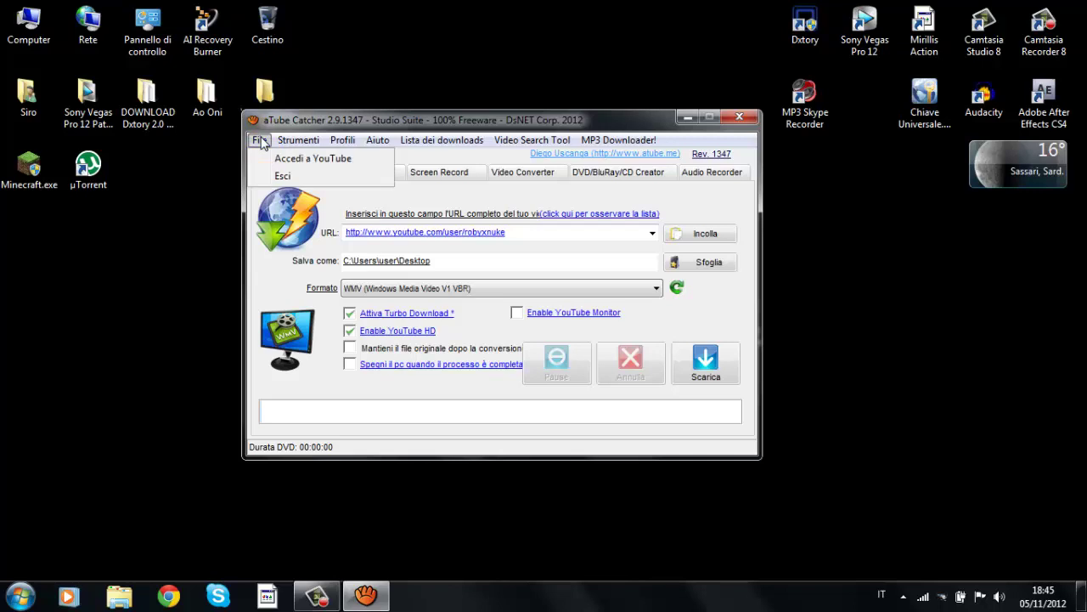
{"action": "left_click", "coordinate": [257, 141]}
{"action": "left_click", "coordinate": [311, 142]}
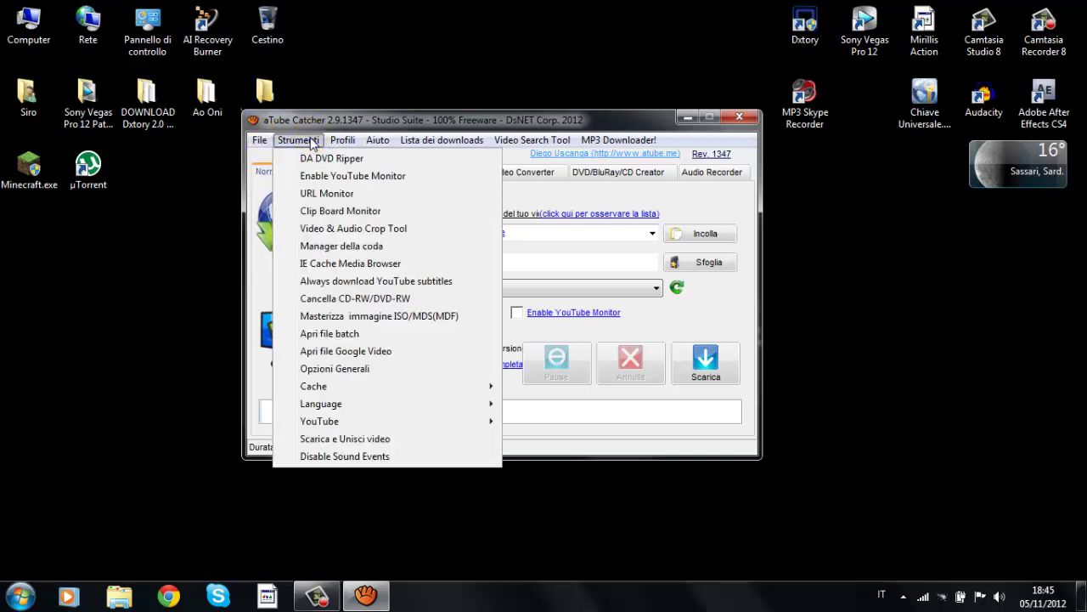
{"action": "left_click", "coordinate": [304, 141]}
{"action": "left_click", "coordinate": [343, 141]}
{"action": "left_click", "coordinate": [343, 141]}
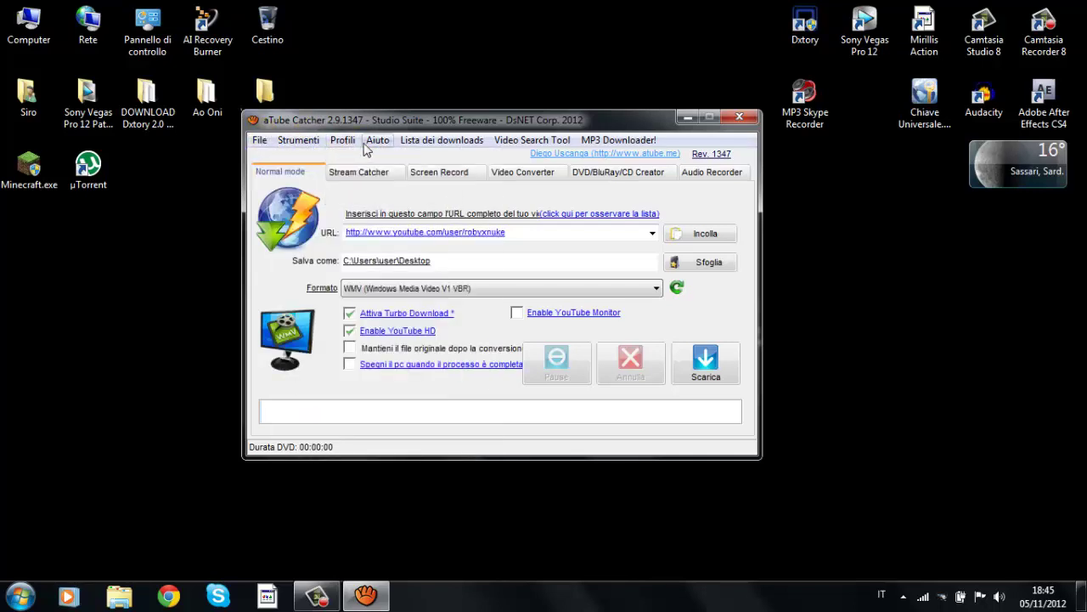
{"action": "left_click", "coordinate": [377, 141]}
{"action": "left_click", "coordinate": [376, 141]}
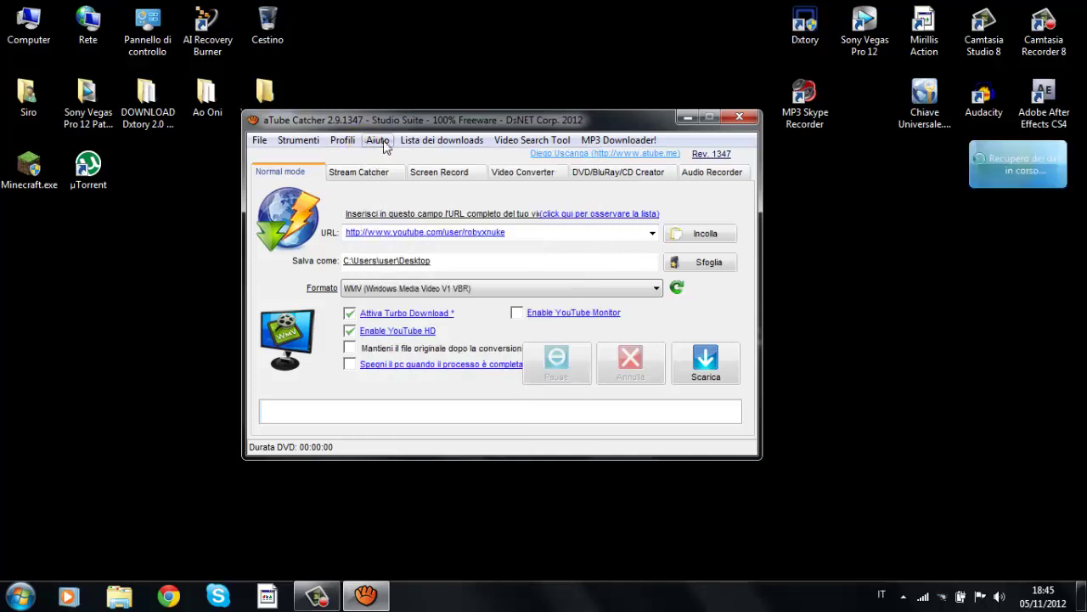
Show the Lista dei downloads window, close it, and look at the File commands again
{"action": "left_click", "coordinate": [407, 141]}
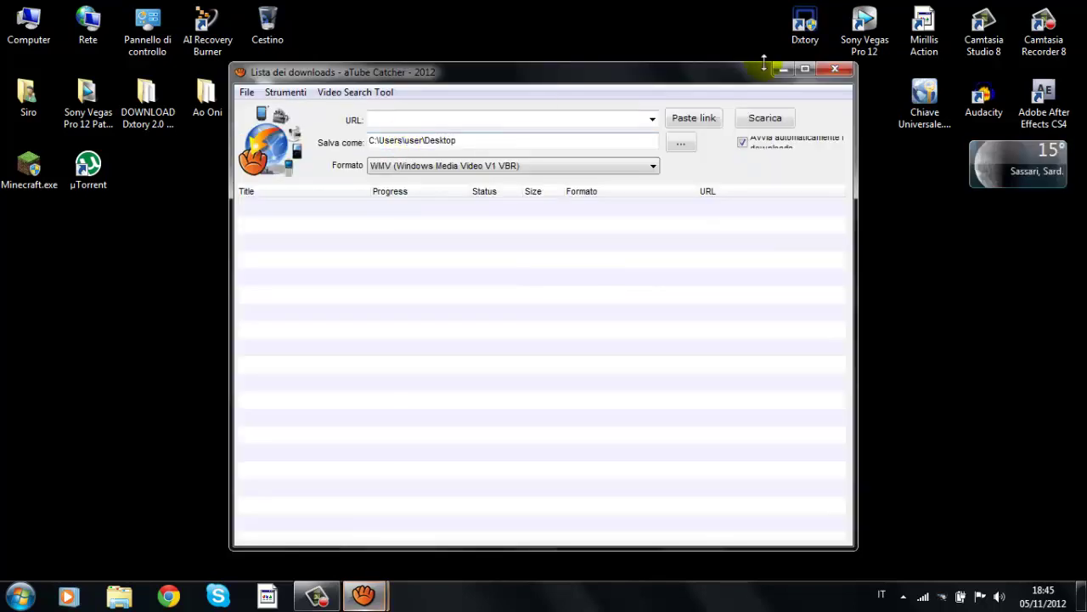
{"action": "left_click", "coordinate": [835, 69]}
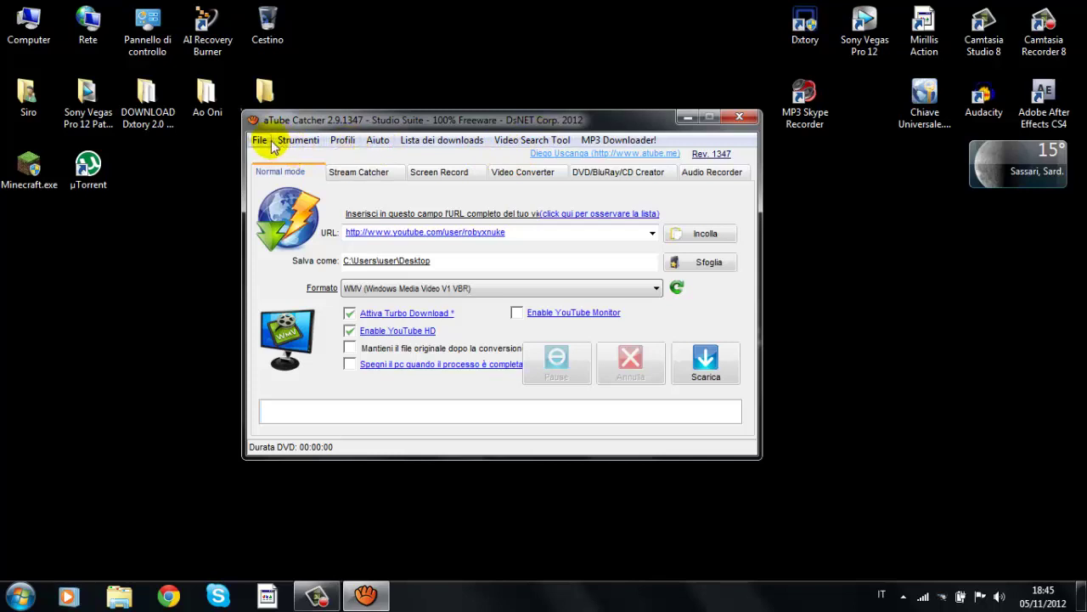
{"action": "left_click", "coordinate": [260, 141]}
{"action": "left_click", "coordinate": [264, 143]}
{"action": "left_click", "coordinate": [266, 145]}
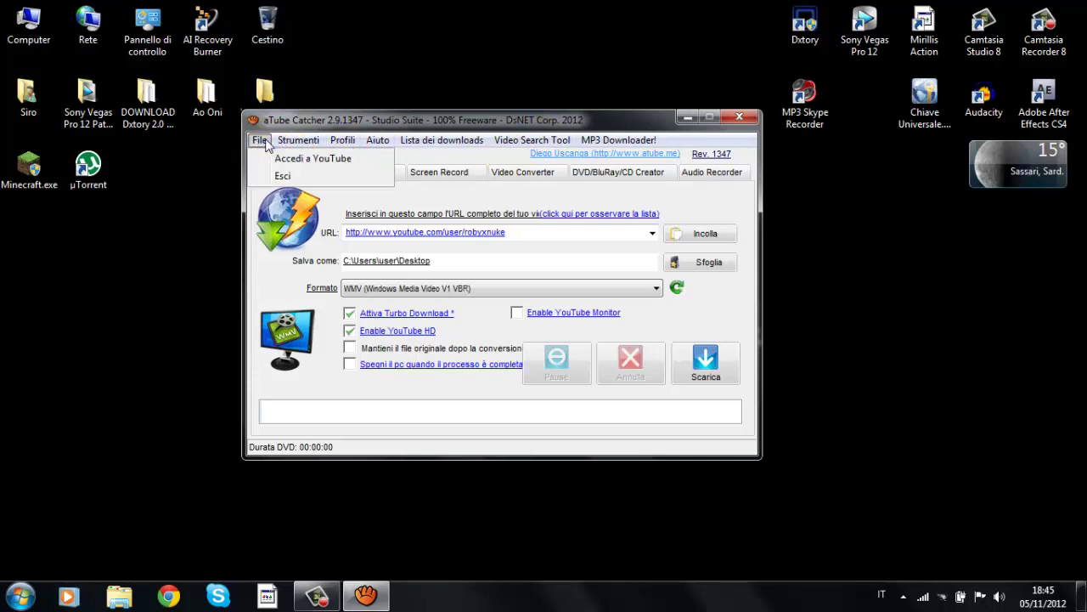
{"action": "left_click", "coordinate": [256, 141]}
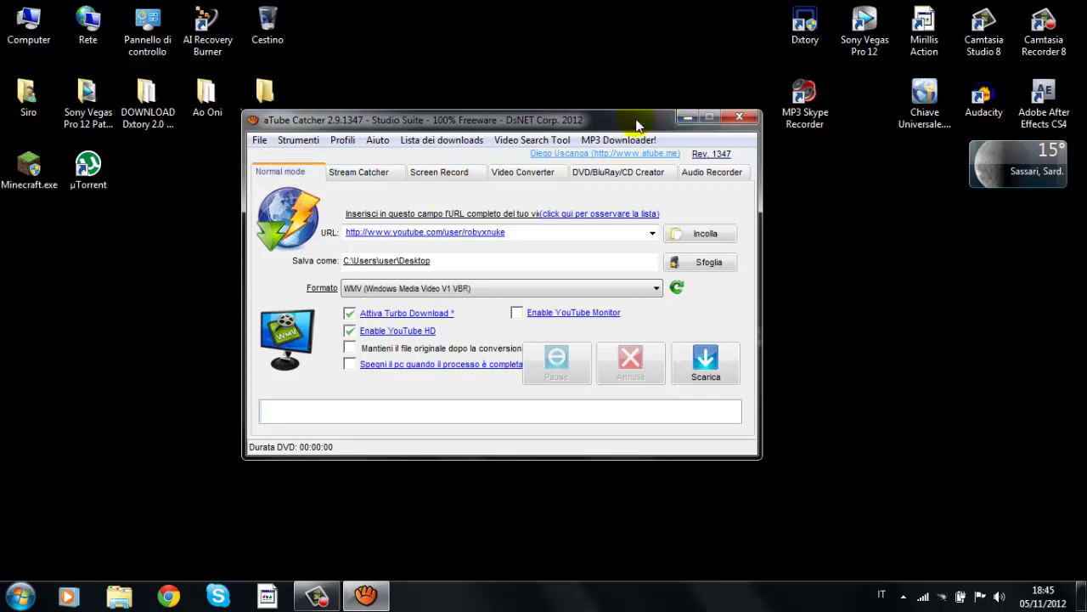
Close aTube Catcher and move its desktop shortcut between the MP3 Skype Recorder and Chiave Universale shortcuts
{"action": "left_click_drag", "start_coordinate": [637, 123], "coordinate": [558, 128]}
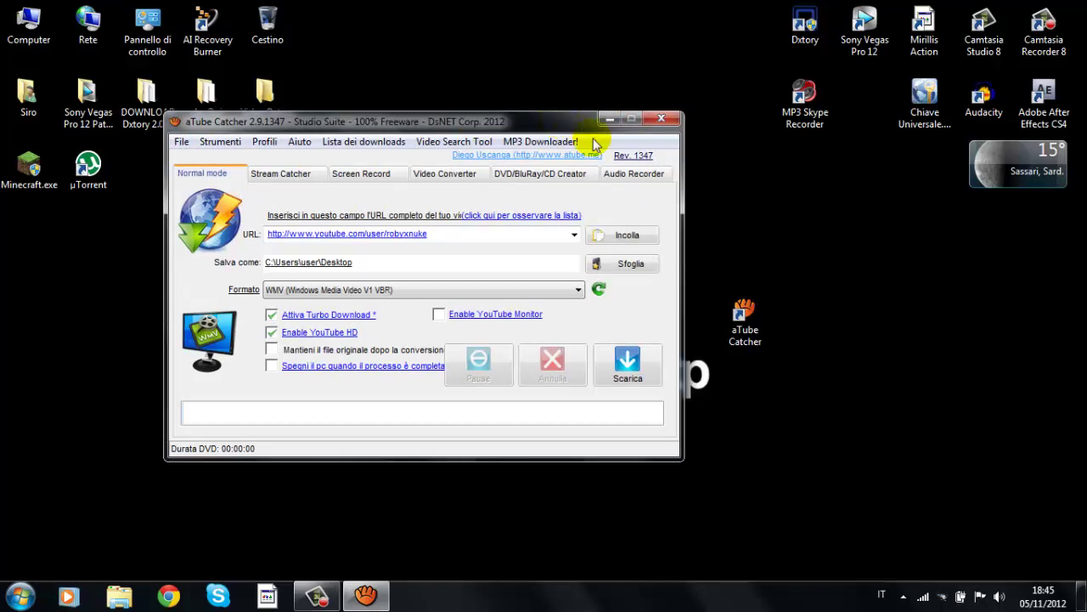
{"action": "left_click", "coordinate": [661, 118]}
{"action": "left_click_drag", "start_coordinate": [744, 316], "coordinate": [870, 126]}
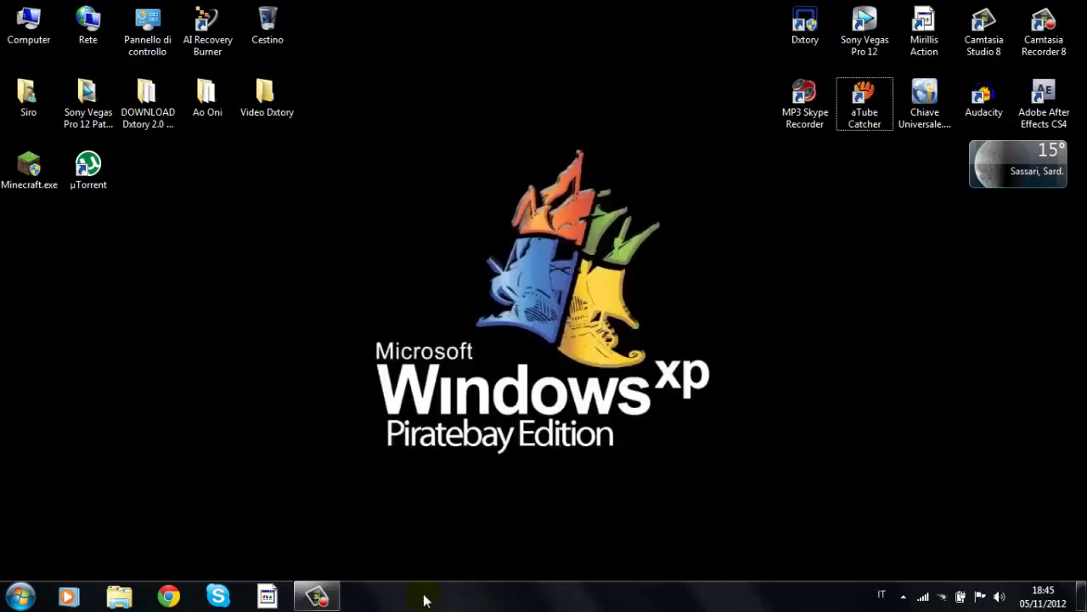
{"action": "left_click", "coordinate": [317, 596]}
{"action": "left_click", "coordinate": [317, 596]}
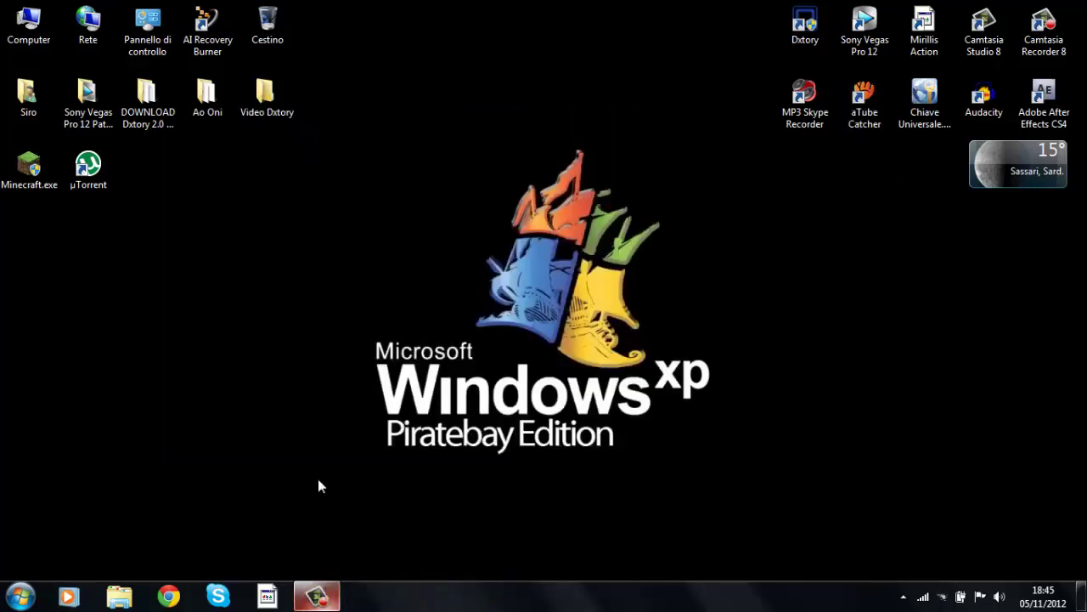
{"action": "left_click_drag", "start_coordinate": [333, 196], "coordinate": [805, 350]}
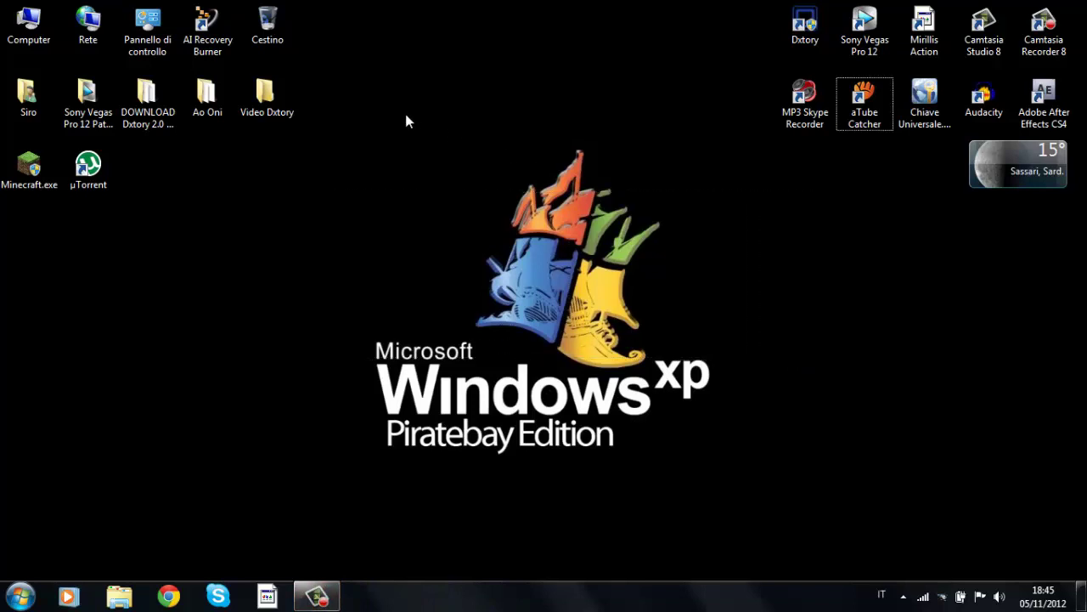
{"action": "left_click_drag", "start_coordinate": [405, 114], "coordinate": [694, 454]}
{"action": "left_click_drag", "start_coordinate": [321, 101], "coordinate": [755, 484]}
{"action": "left_click_drag", "start_coordinate": [748, 87], "coordinate": [344, 458]}
{"action": "left_click_drag", "start_coordinate": [306, 75], "coordinate": [768, 475]}
Reopen aTube Catcher from the desktop, show the Stream Catcher function, and close the program
{"action": "double_click", "coordinate": [865, 100]}
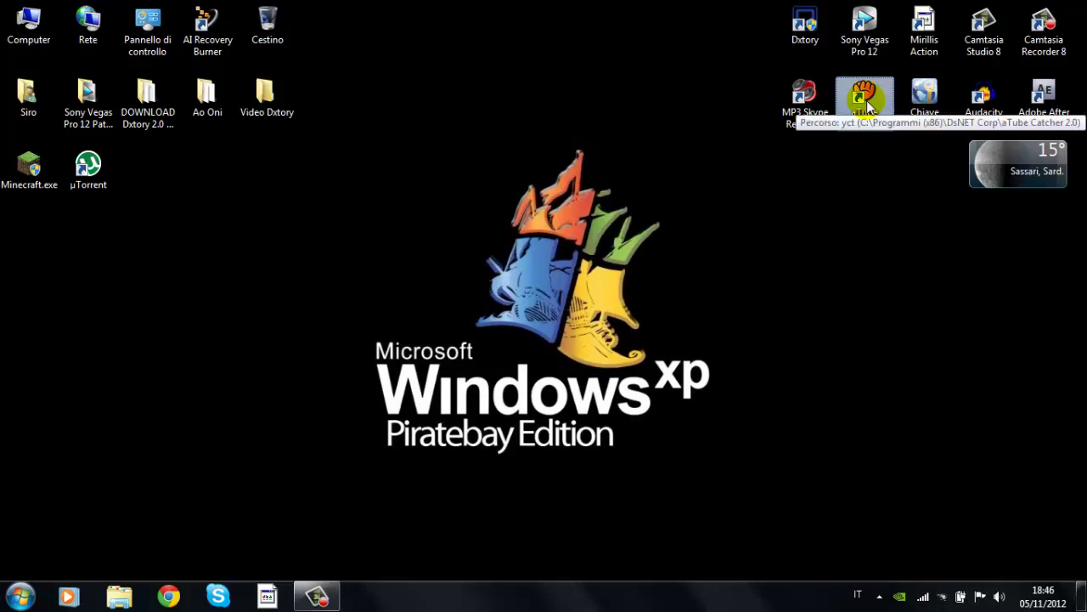
{"action": "left_click", "coordinate": [705, 227]}
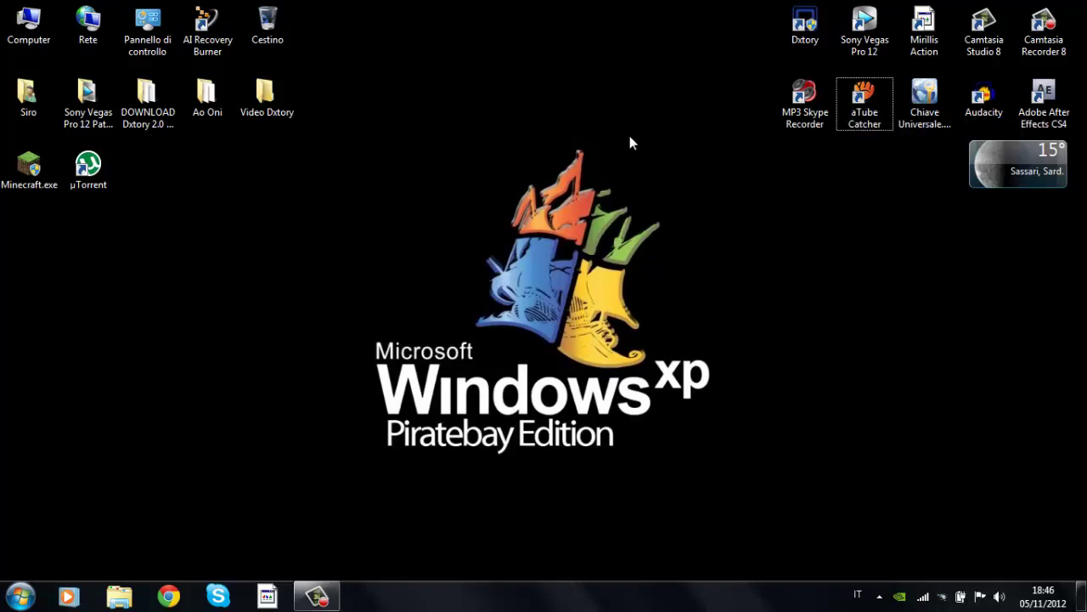
{"action": "left_click", "coordinate": [858, 100]}
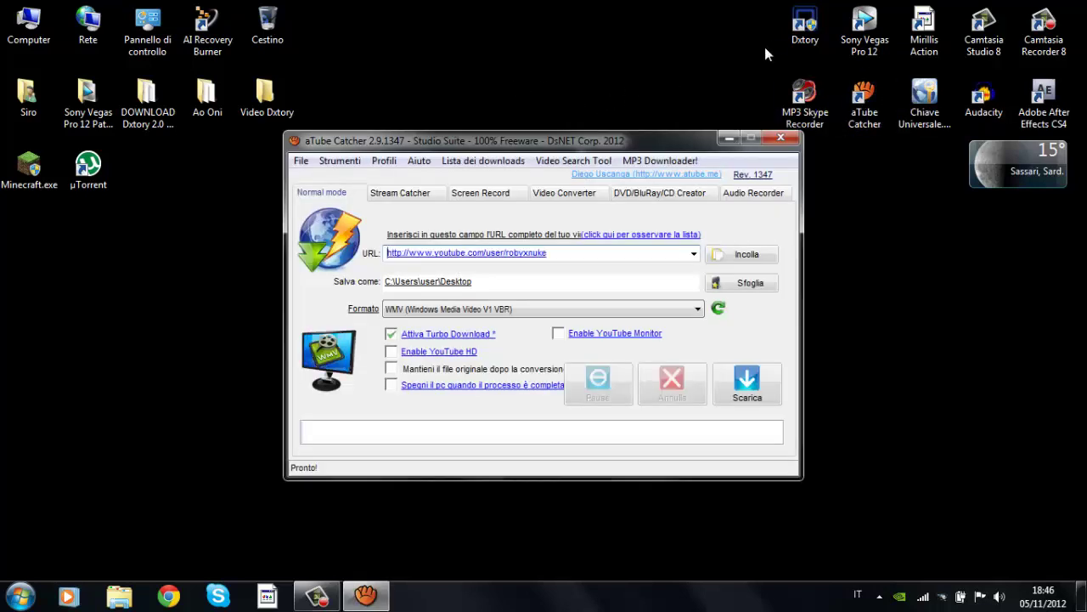
{"action": "left_click", "coordinate": [425, 194]}
{"action": "left_click", "coordinate": [693, 351]}
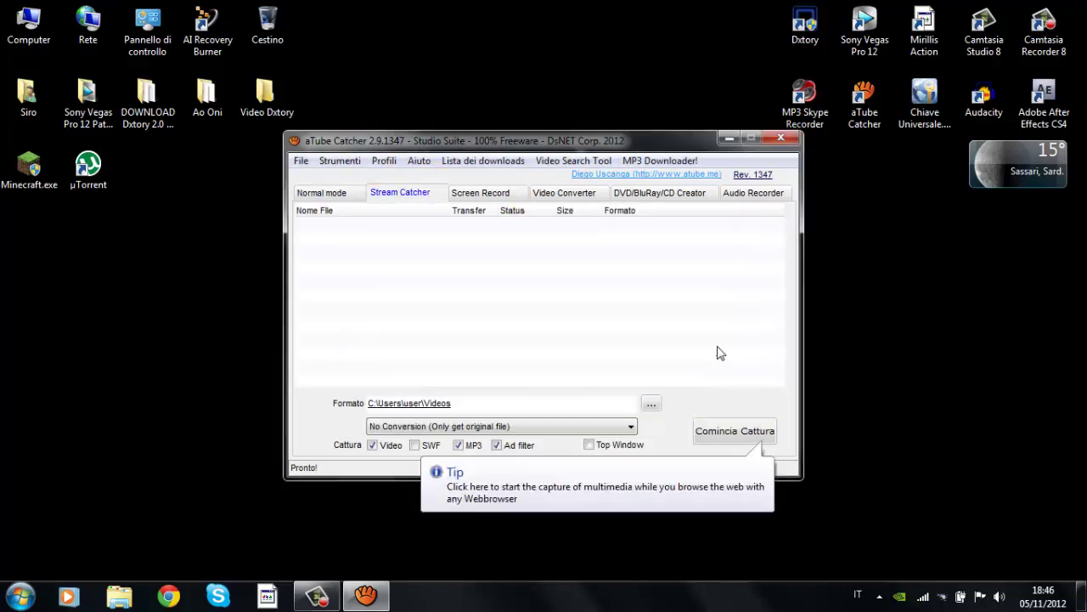
{"action": "left_click", "coordinate": [768, 141]}
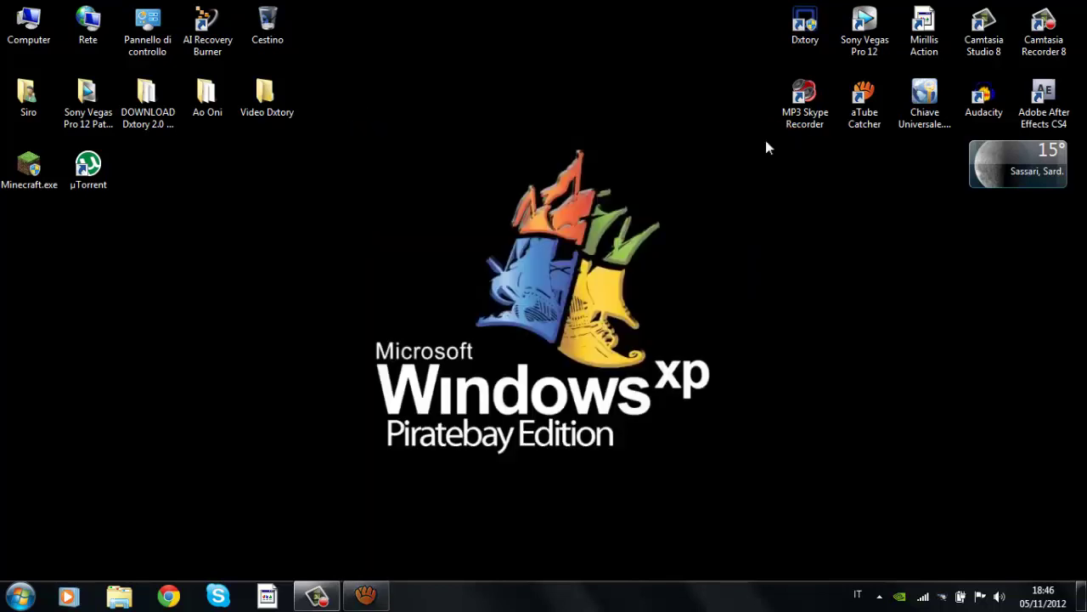
{"action": "left_click_drag", "start_coordinate": [544, 274], "coordinate": [762, 107]}
{"action": "left_click_drag", "start_coordinate": [491, 278], "coordinate": [481, 314]}
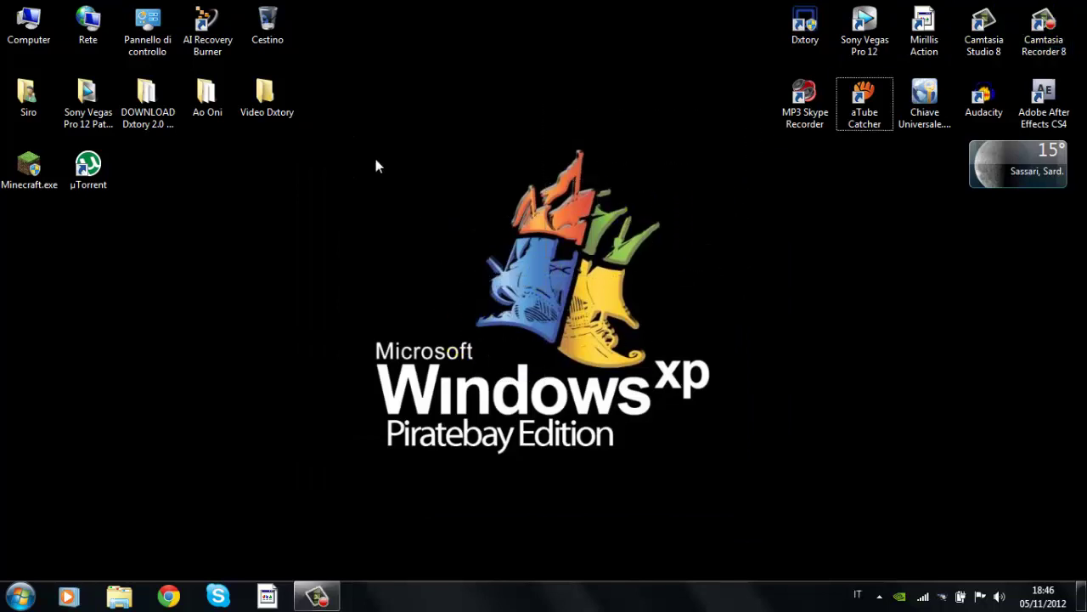
{"action": "left_click_drag", "start_coordinate": [310, 100], "coordinate": [747, 479]}
{"action": "left_click_drag", "start_coordinate": [705, 110], "coordinate": [326, 491]}
{"action": "left_click_drag", "start_coordinate": [322, 212], "coordinate": [754, 445]}
{"action": "left_click_drag", "start_coordinate": [740, 131], "coordinate": [325, 489]}
{"action": "left_click", "coordinate": [317, 597]}
{"action": "left_click", "coordinate": [317, 599]}
{"action": "left_click_drag", "start_coordinate": [340, 105], "coordinate": [731, 469]}
{"action": "left_click_drag", "start_coordinate": [741, 156], "coordinate": [338, 471]}
Switch to Camtasia Recorder and move its recording window to the middle of the desktop
{"action": "left_click", "coordinate": [316, 597]}
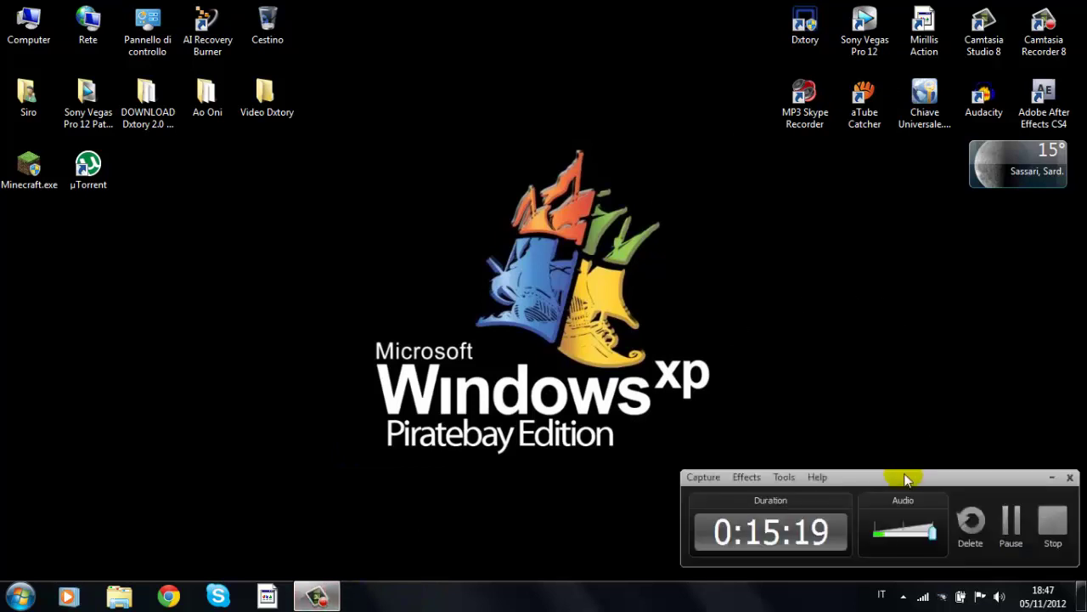
{"action": "left_click_drag", "start_coordinate": [903, 475], "coordinate": [567, 237]}
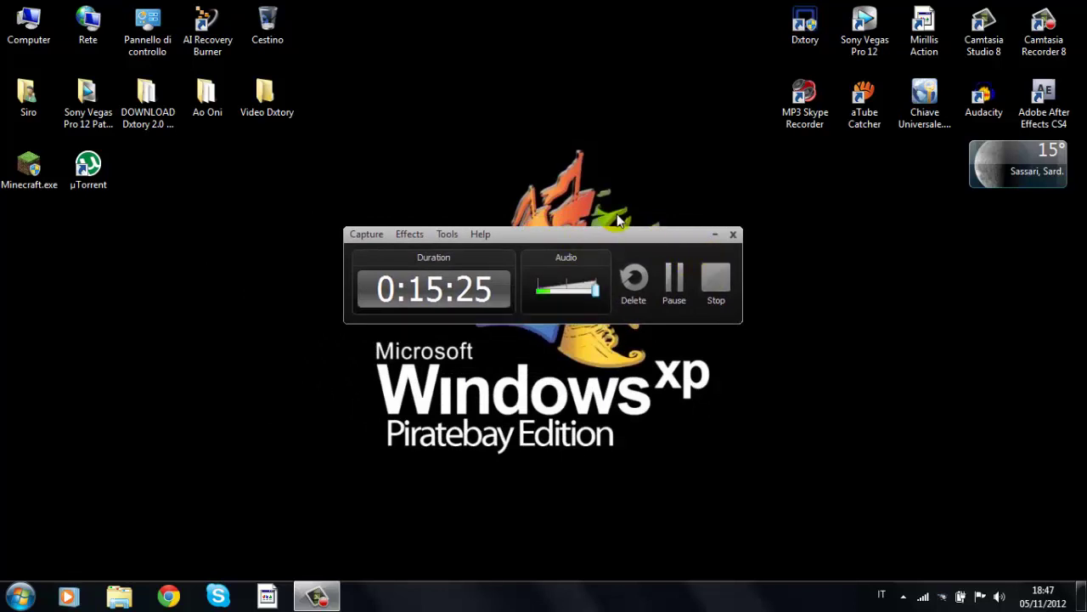
{"action": "left_click_drag", "start_coordinate": [618, 237], "coordinate": [629, 286]}
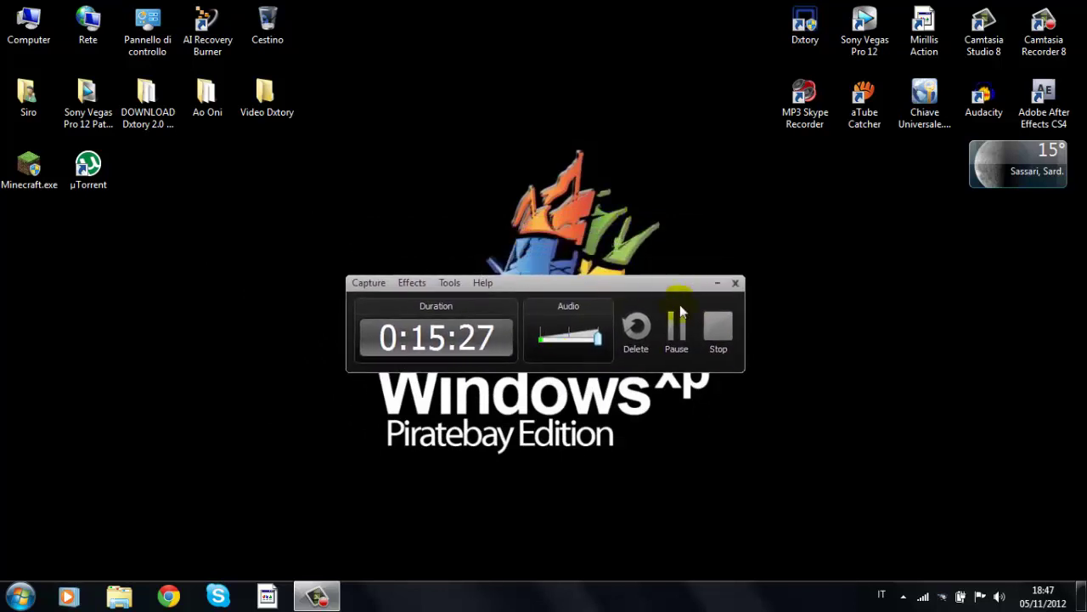